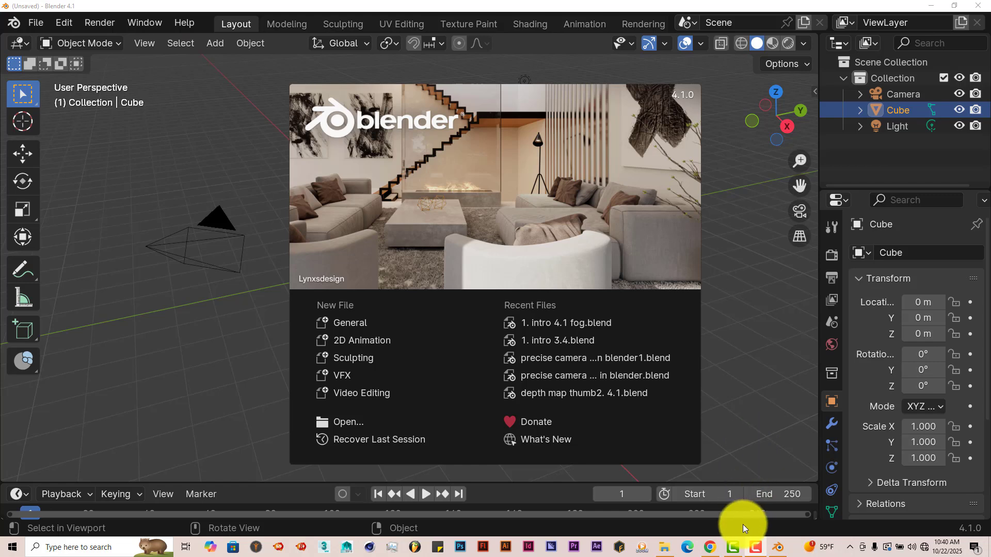
Step: Review the Terrain Library product page in Chrome and the contents of the Terra Paint Assets folder in File Explorer
left_click(710, 548)
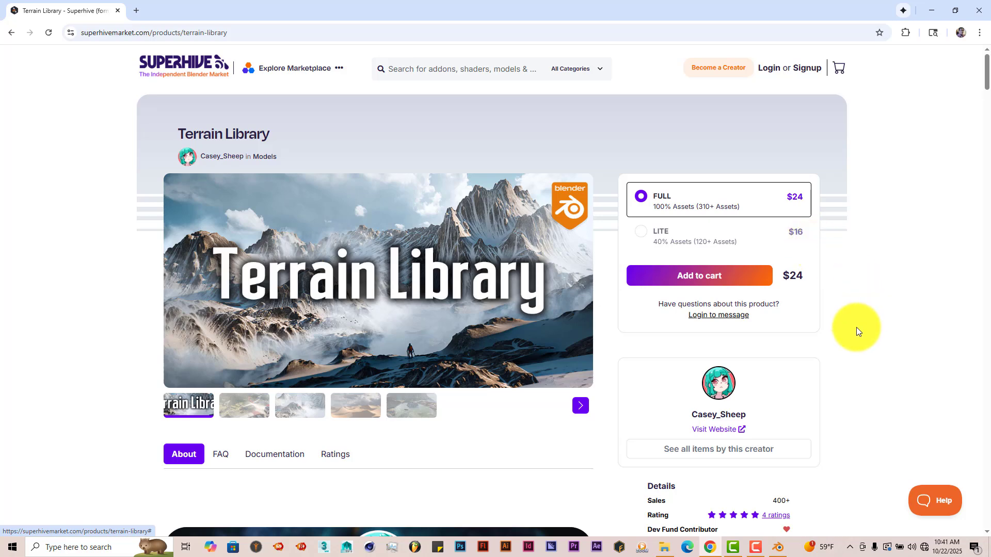
scroll(857, 329, "down", 3)
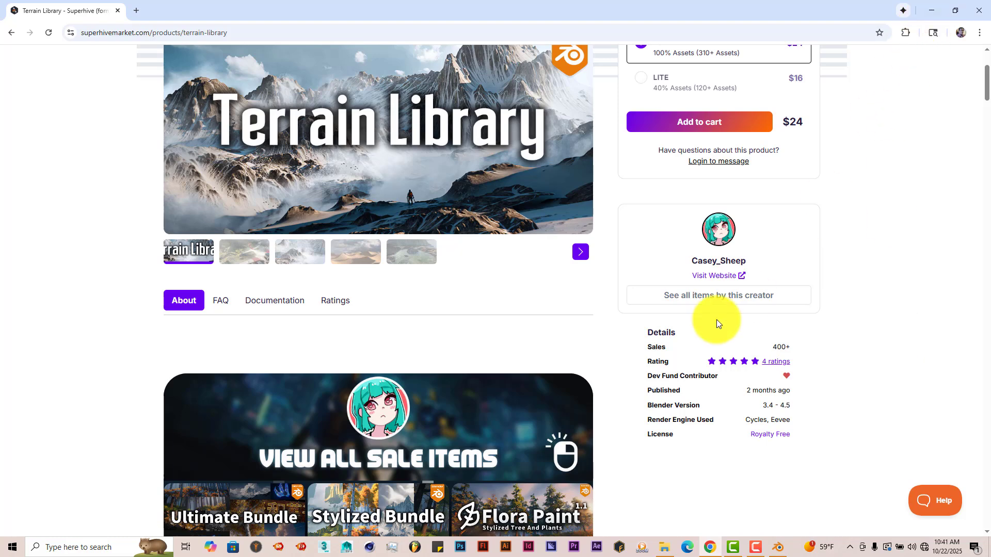
left_click(664, 547)
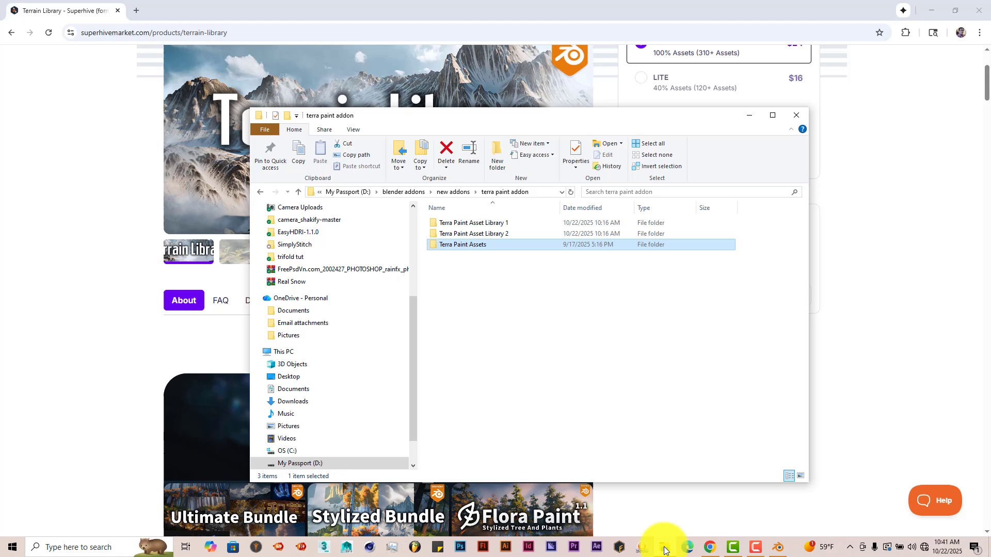
double_click(481, 246)
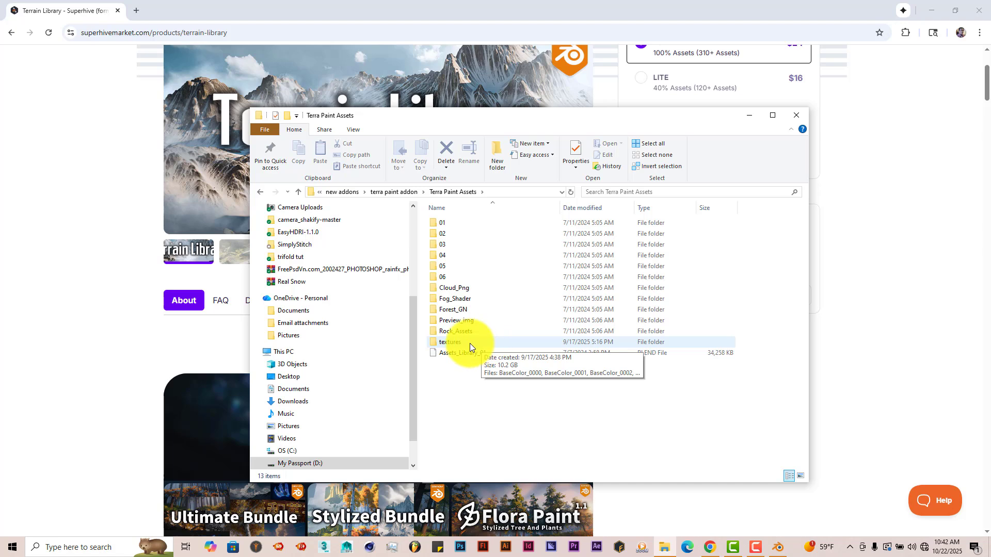
left_click(298, 193)
left_click(748, 115)
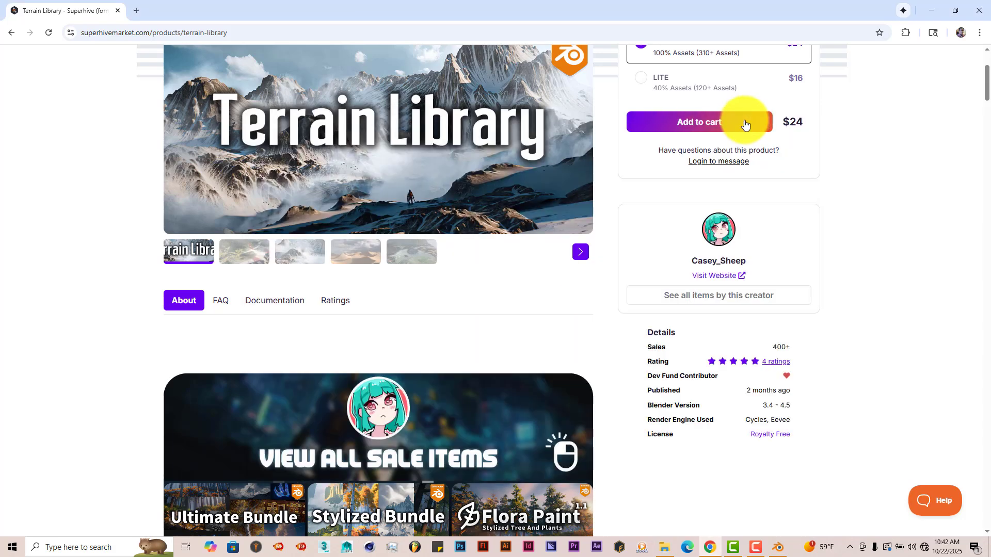
left_click(925, 12)
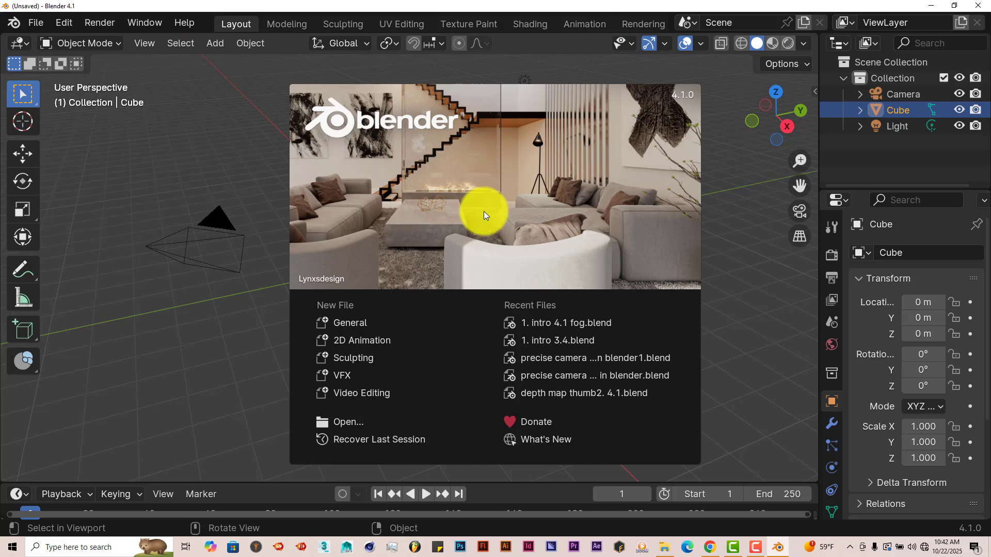
Step: Open Blender's File Paths preferences and start adding a new asset library
left_click(67, 21)
left_click(68, 20)
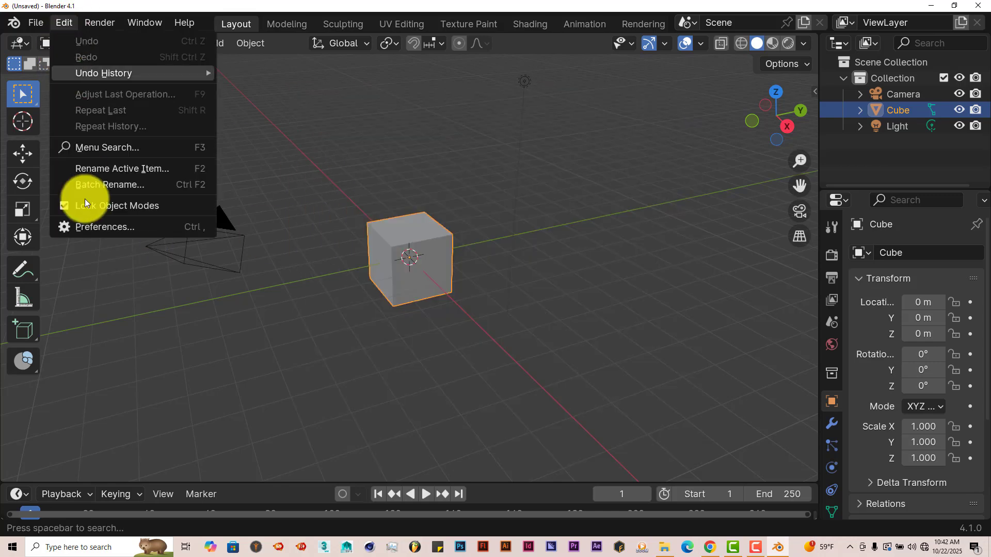
left_click(96, 231)
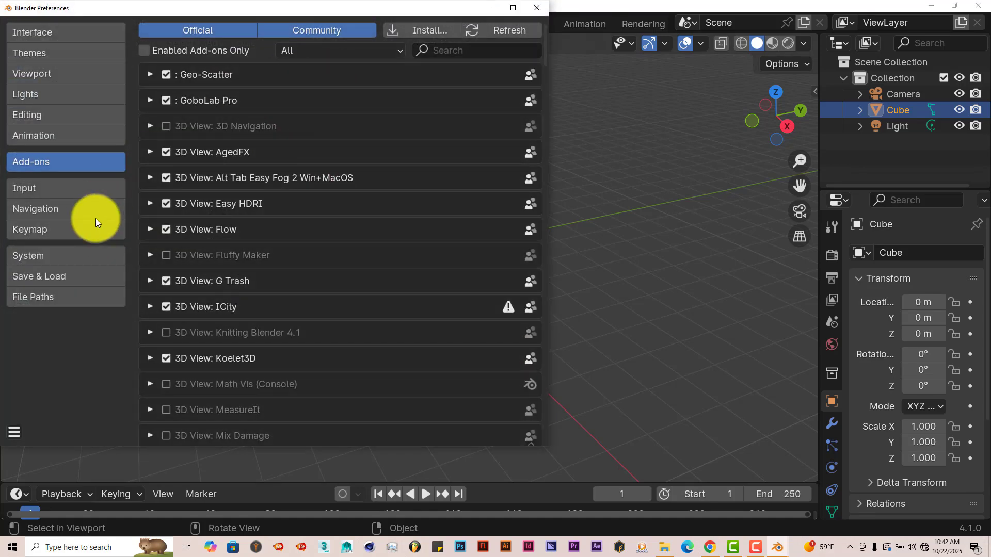
left_click(67, 294)
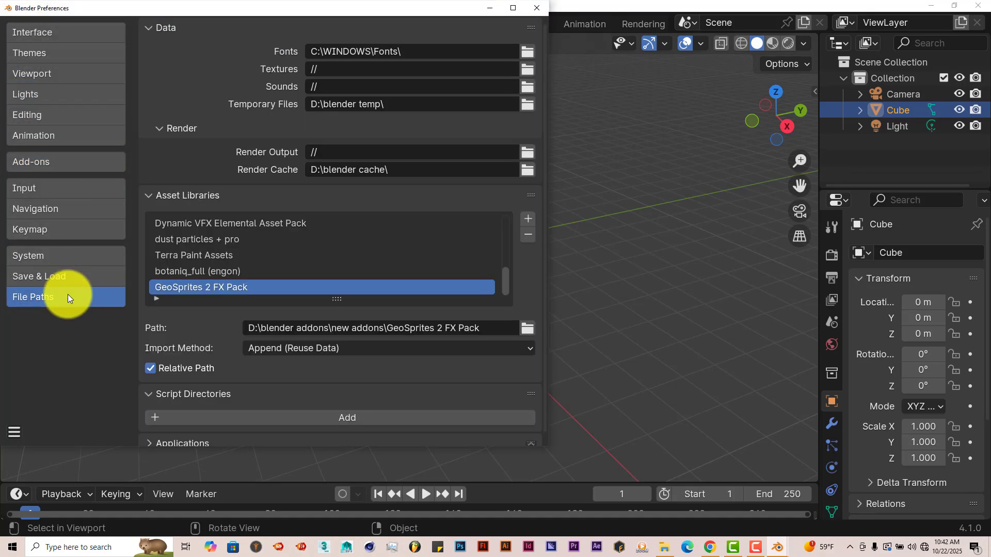
left_click(528, 219)
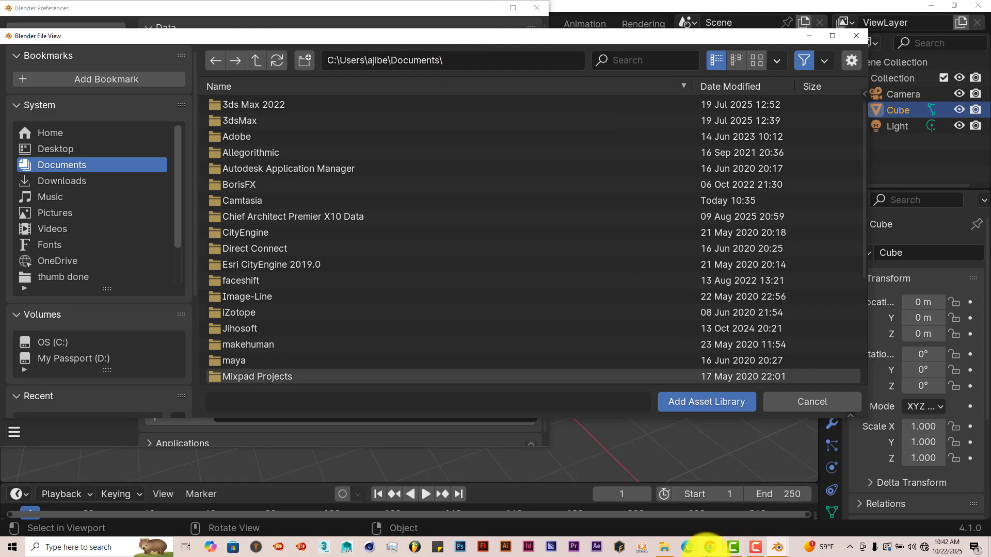
Step: Copy the terra paint addon folder's path from File Explorer and open that location in the asset library file browser
left_click(664, 546)
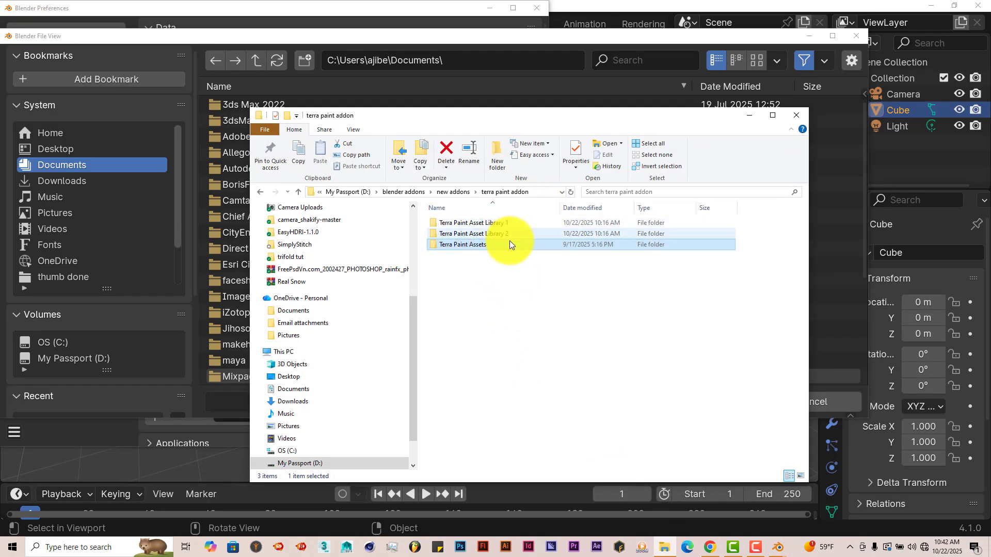
left_click(546, 192)
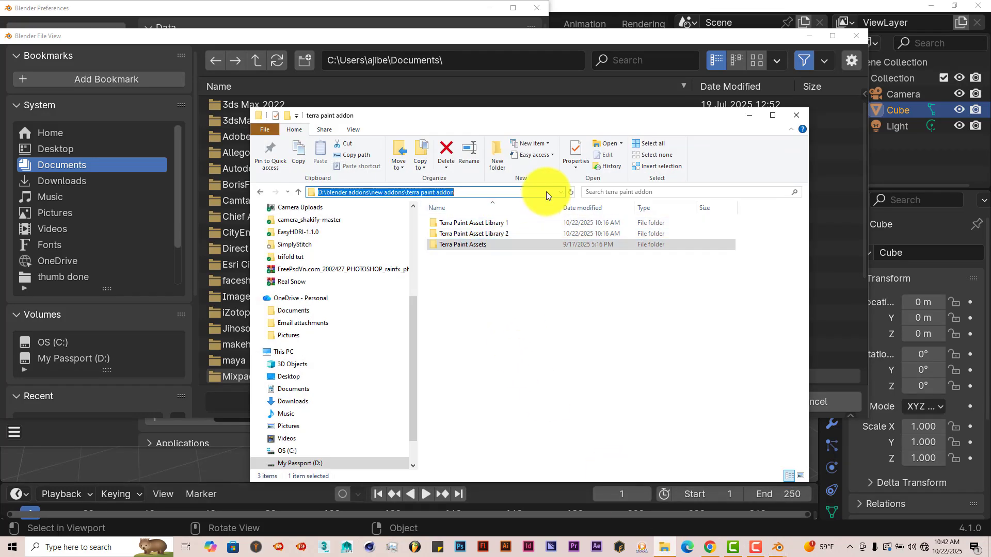
right_click(424, 195)
left_click(455, 225)
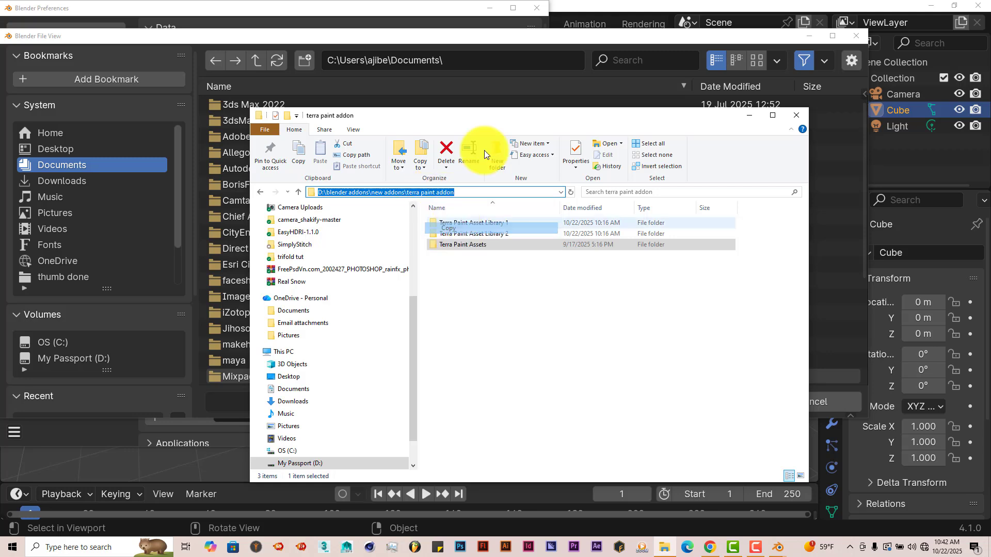
left_click(473, 61)
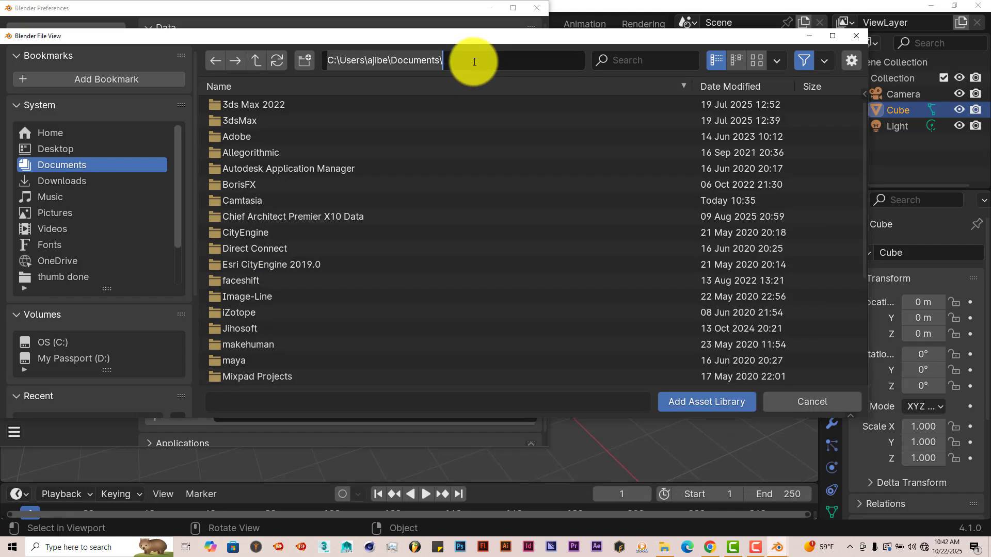
key("ctrl+v")
key("Return")
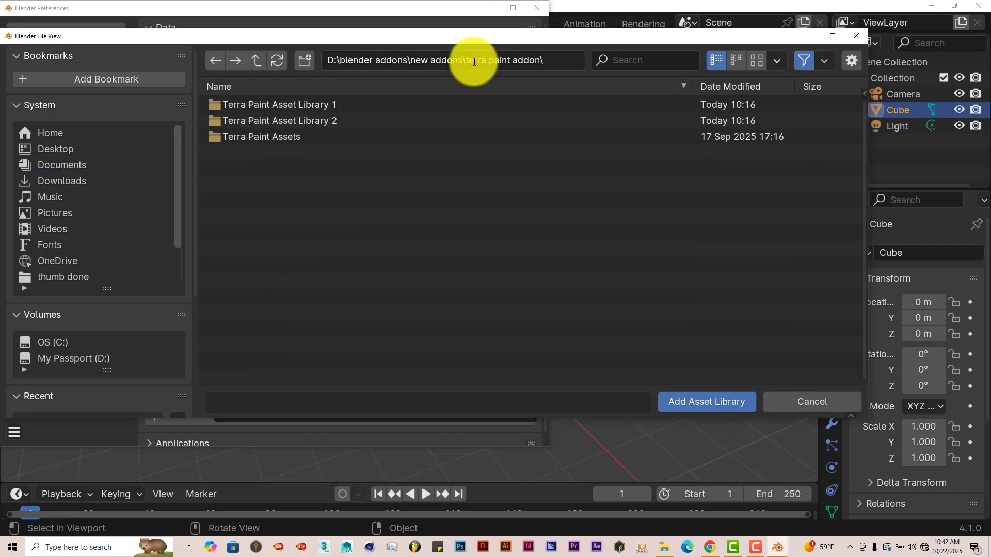
Step: Open the Terra Paint Assets folder in the file browser, then close it and the preferences without adding the library
double_click(356, 136)
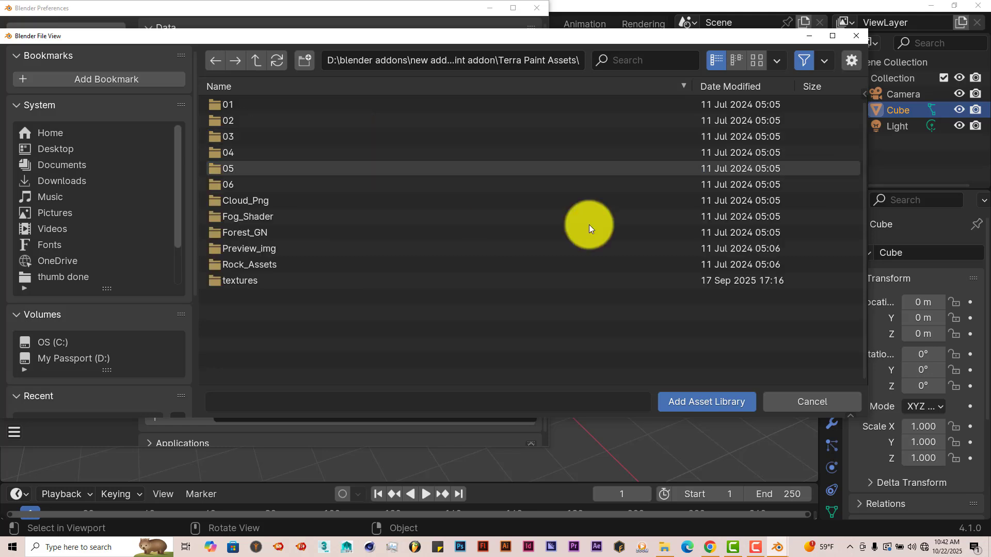
left_click(856, 35)
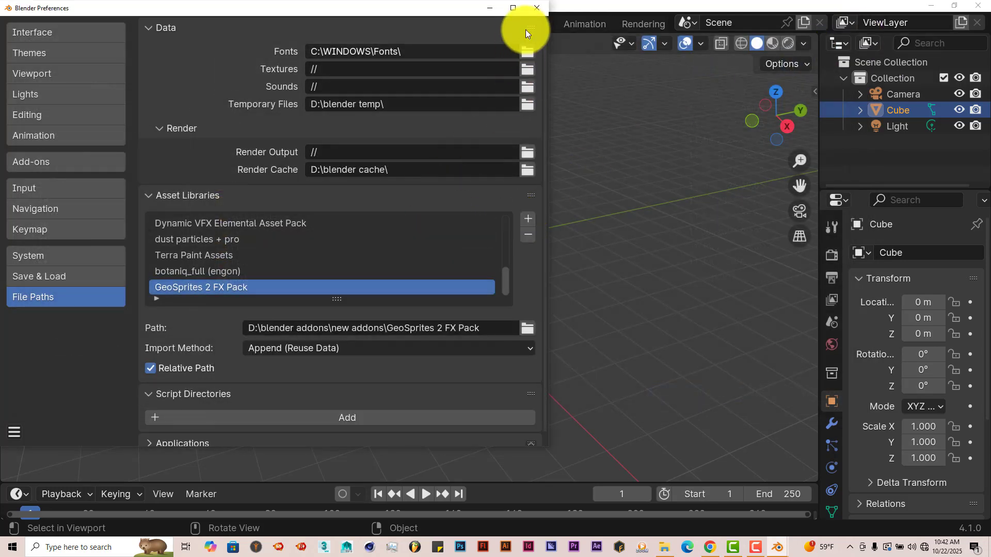
left_click(535, 8)
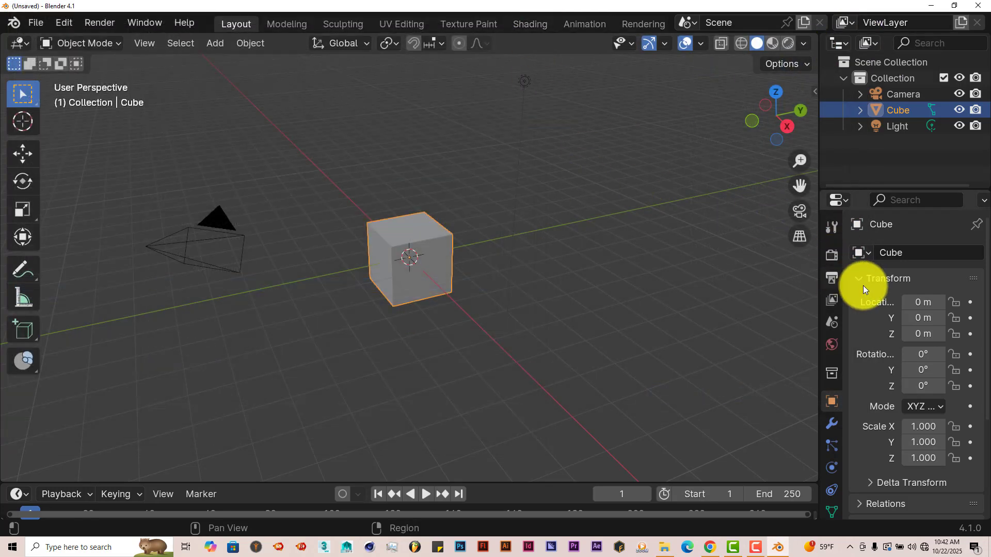
Step: Set the render engine to Cycles and the rendering device to GPU Compute
left_click(834, 263)
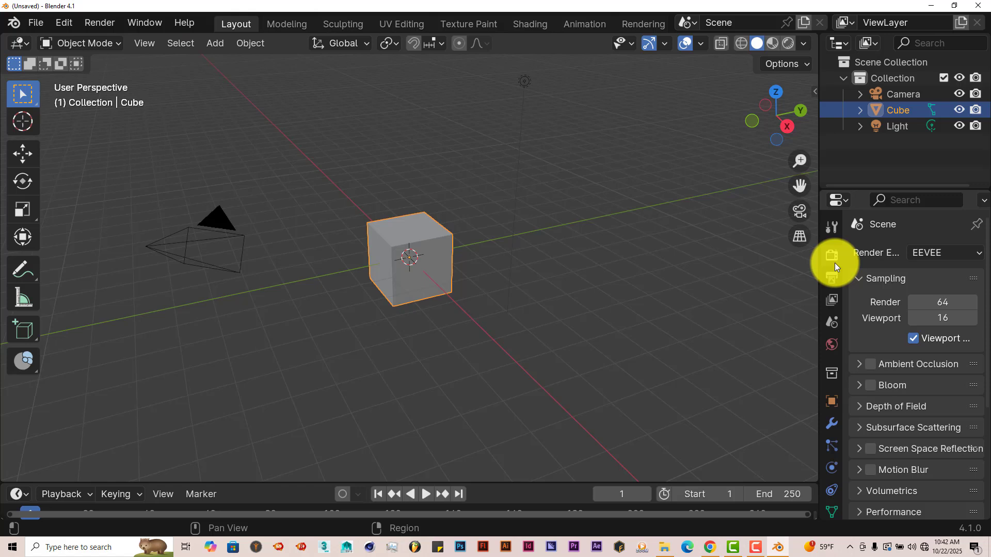
left_click(962, 253)
left_click(926, 306)
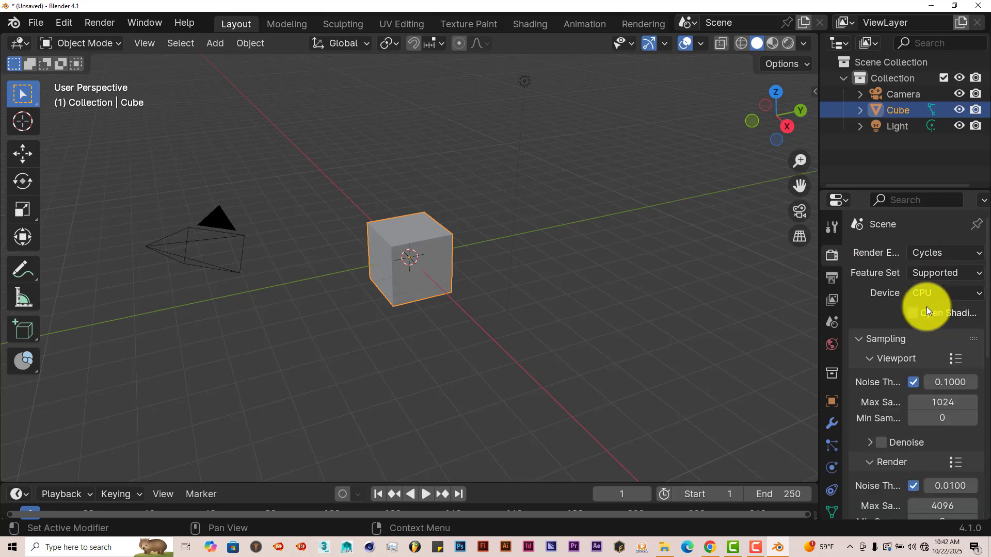
left_click(942, 293)
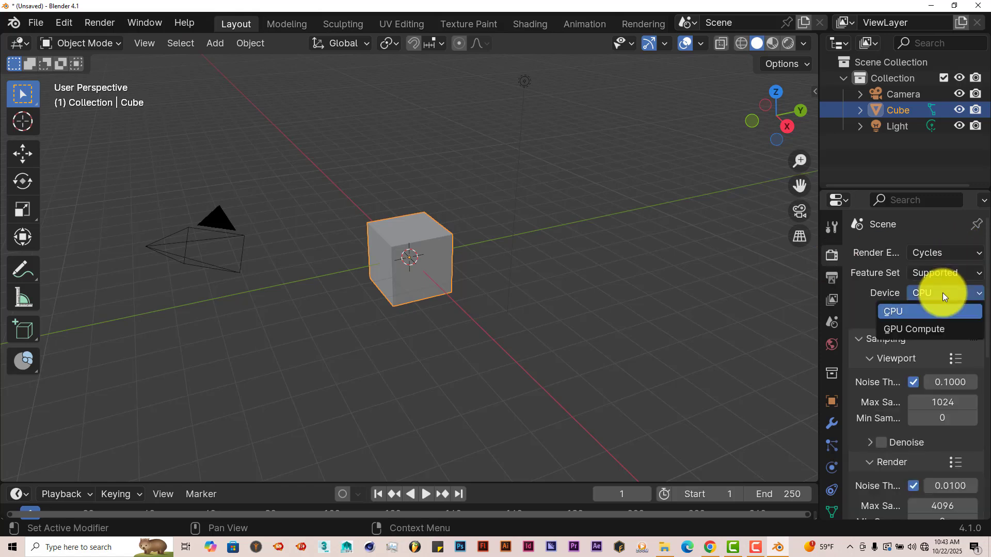
left_click(924, 329)
Step: Set the viewport sampling's maximum samples to 128
left_click(940, 404)
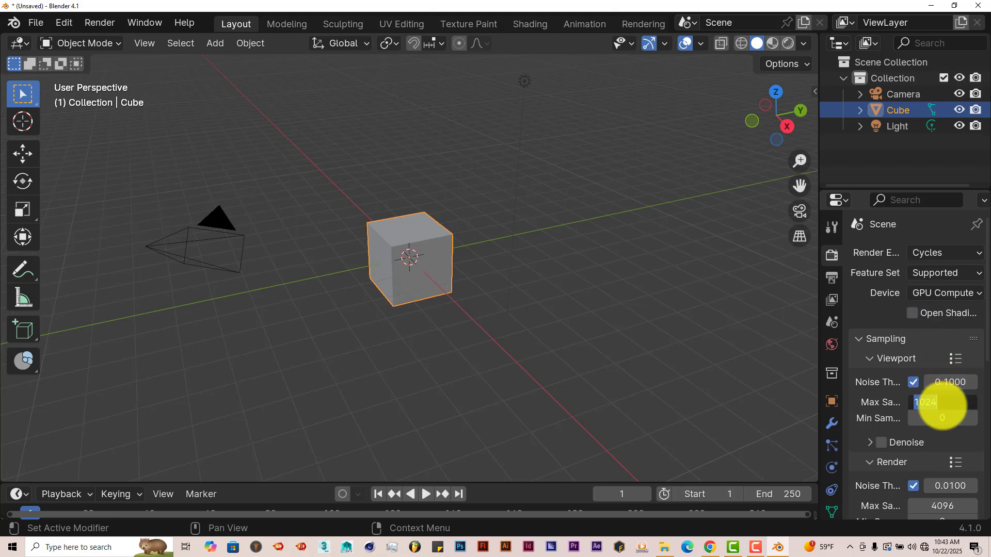
type("128")
key("Return")
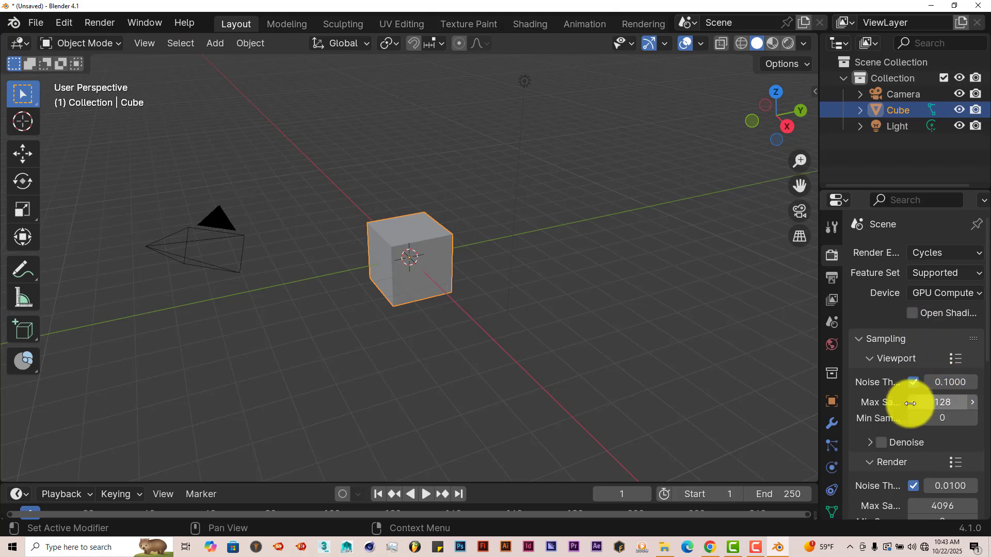
Step: Change the world background color to a light blue with an HSV value of 0.600
left_click(831, 343)
left_click(932, 352)
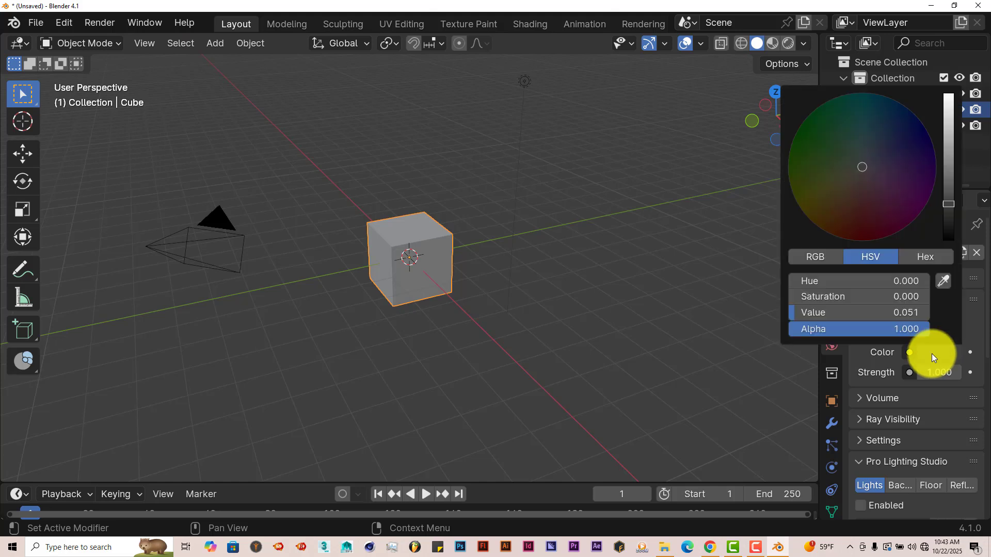
left_click(949, 125)
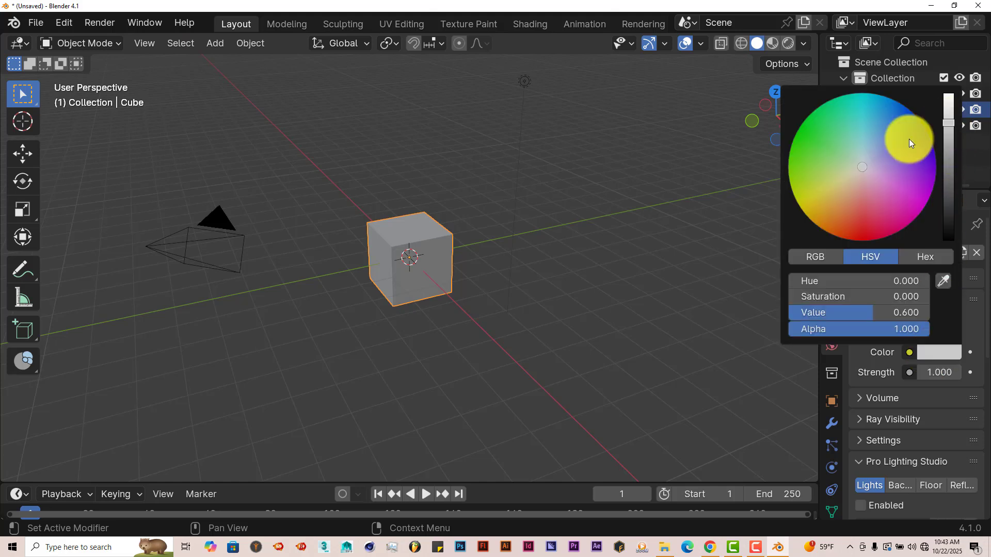
left_click(870, 149)
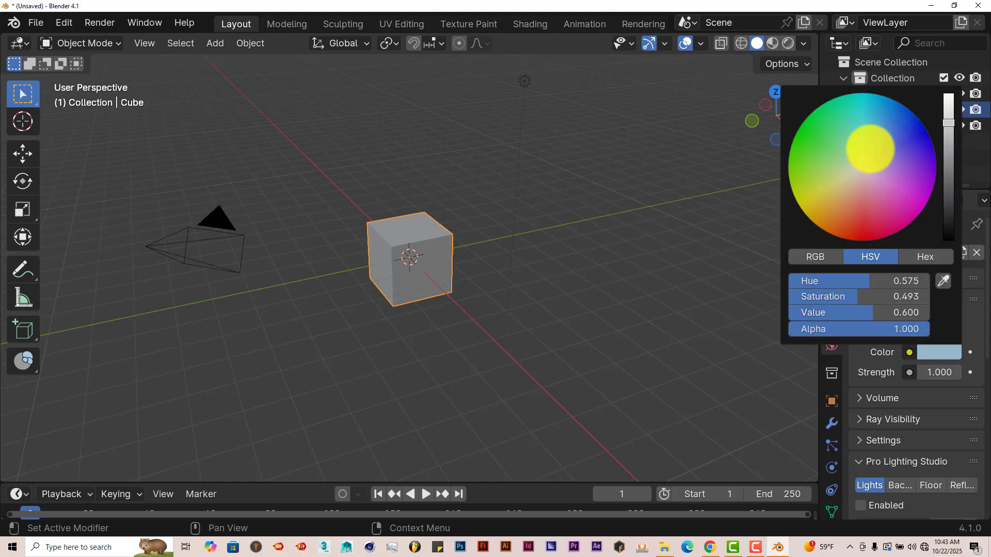
left_click(871, 144)
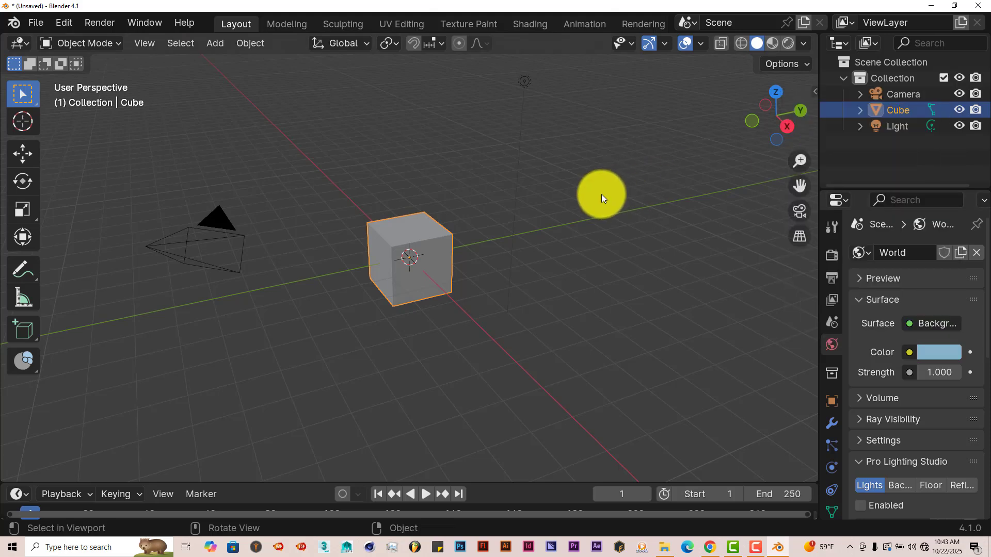
Step: Switch the 3D viewport to Rendered shading and delete the default cube
left_click(788, 43)
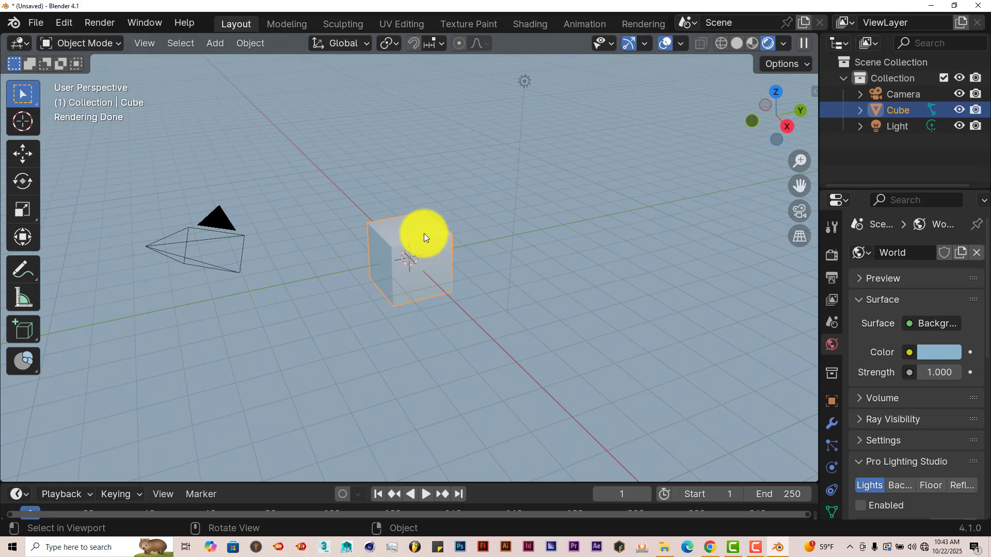
scroll(423, 233, "up", 2)
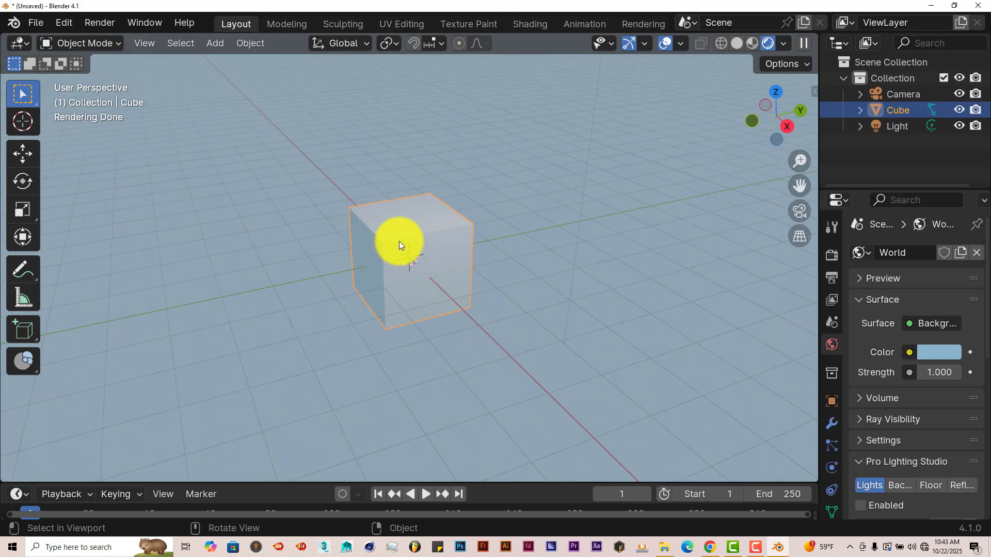
key("Delete")
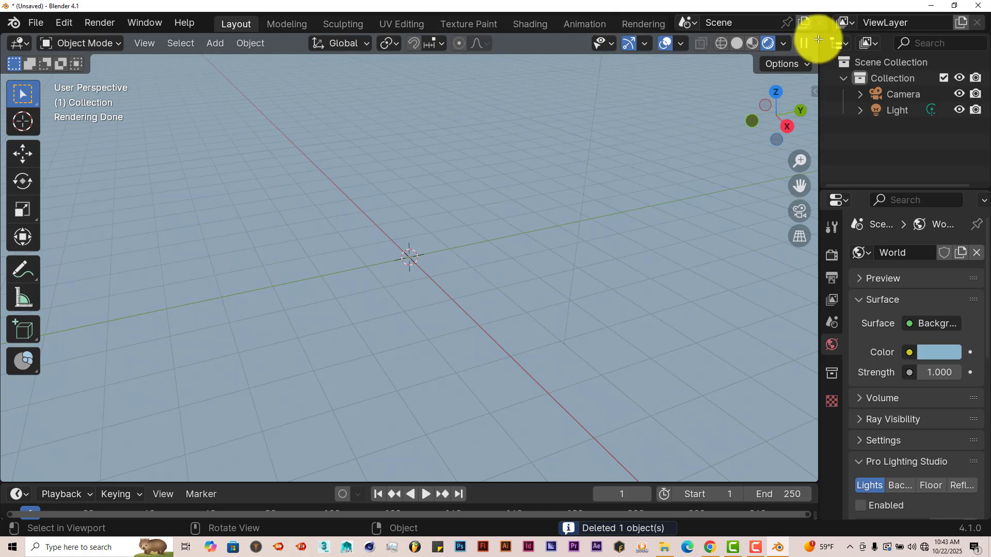
Step: Split the 3D viewport vertically, setting the wider area to Rendered shading and the narrower one to the Asset Browser
left_click_drag(818, 40, 329, 116)
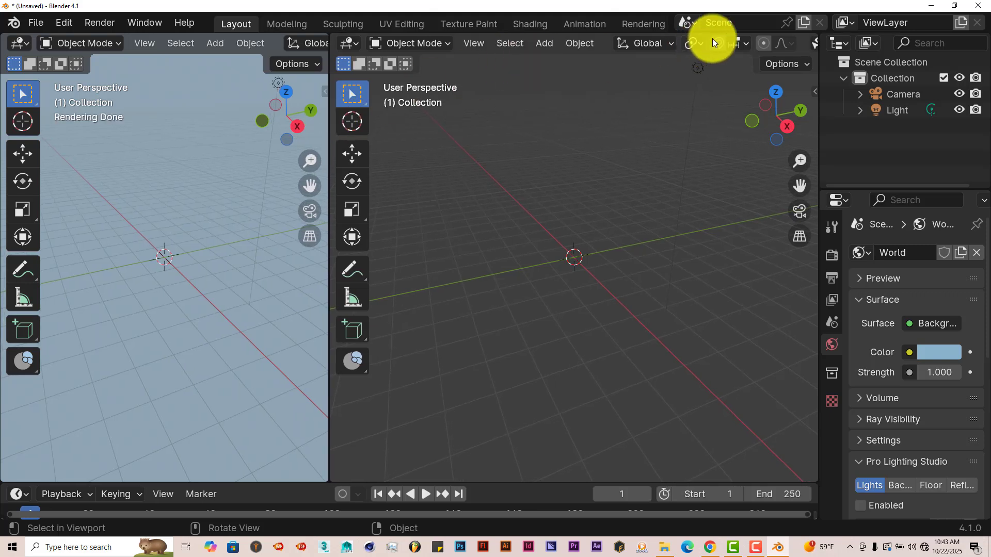
scroll(717, 42, "down", 5)
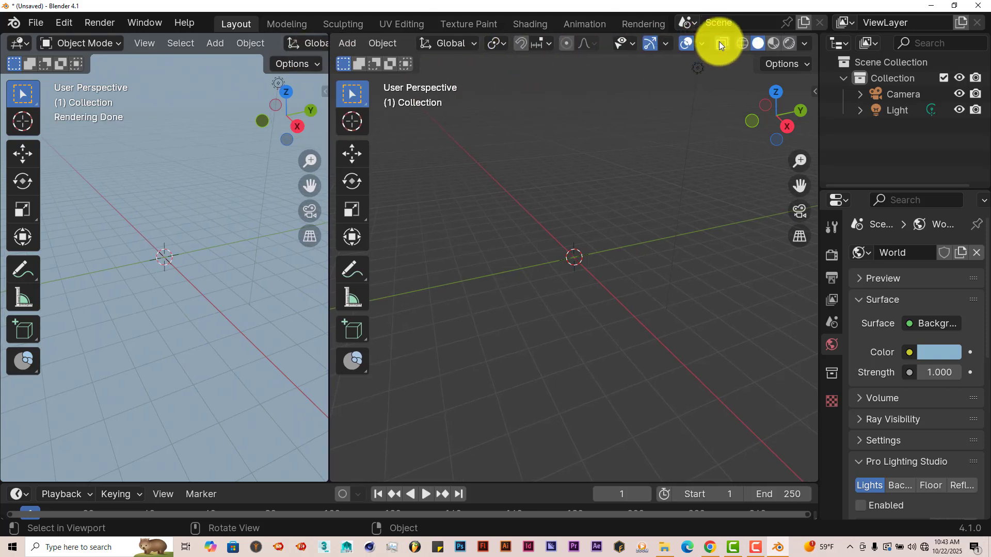
left_click(789, 41)
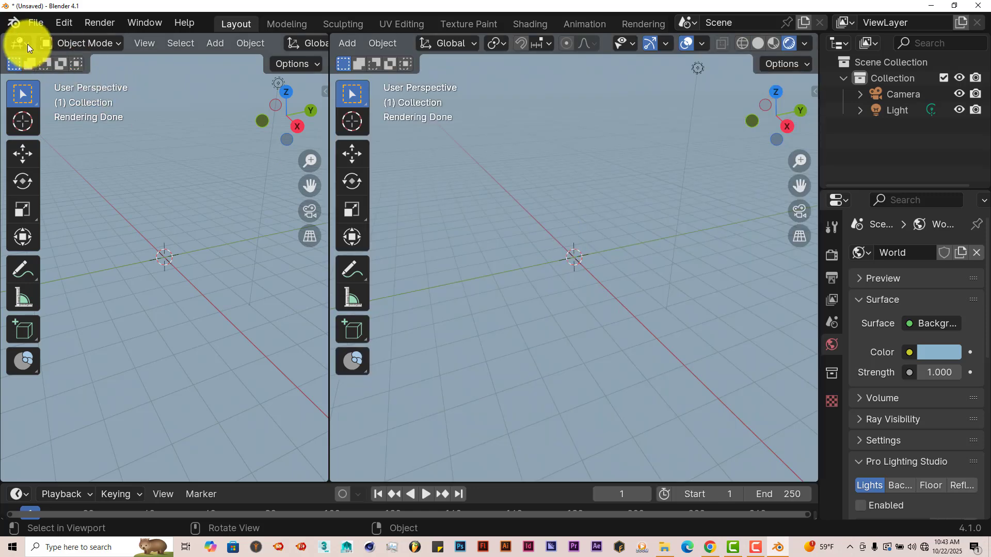
left_click(27, 45)
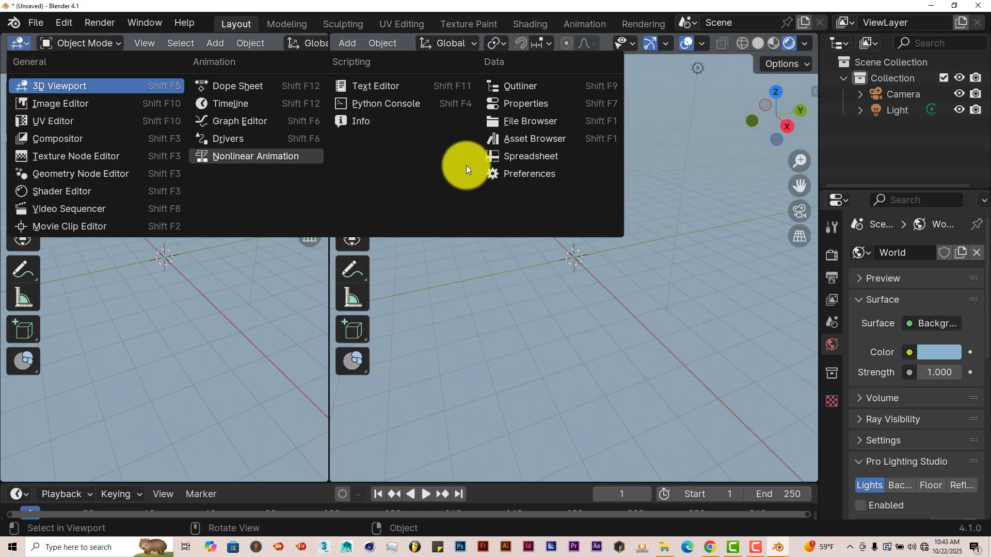
left_click(518, 142)
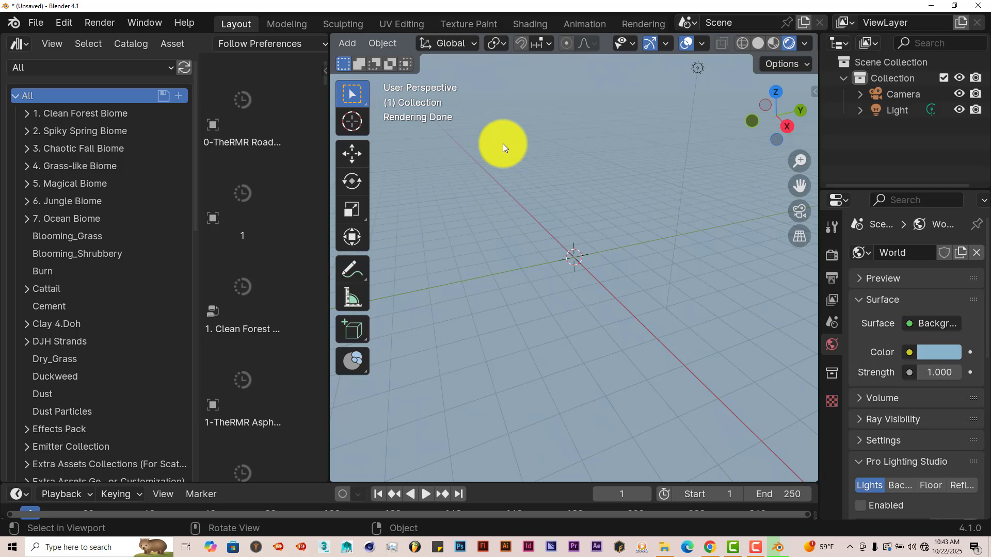
Step: Switch the Asset Browser to the Terra Paint Assets library and narrow its catalog list so the thumbnails fill two columns
left_click(108, 70)
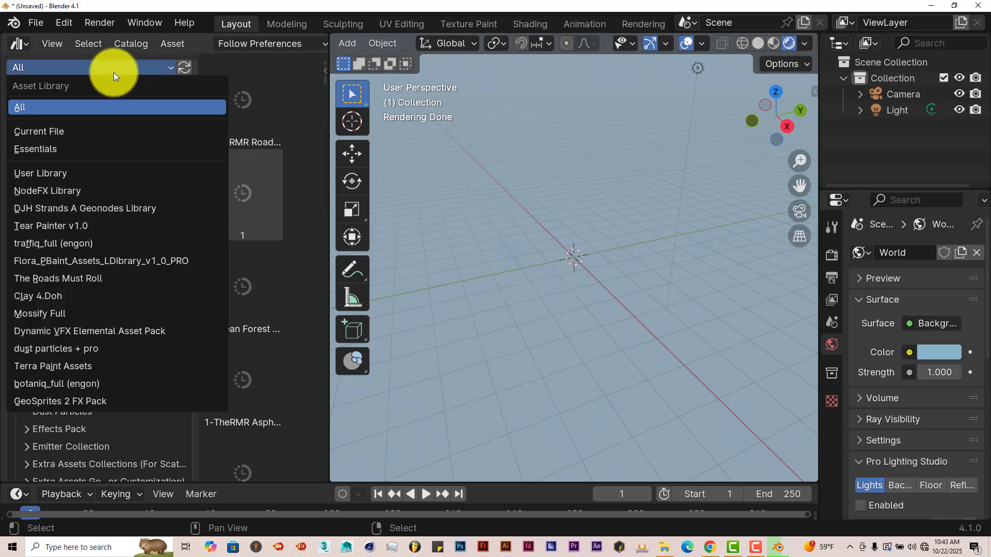
left_click(90, 366)
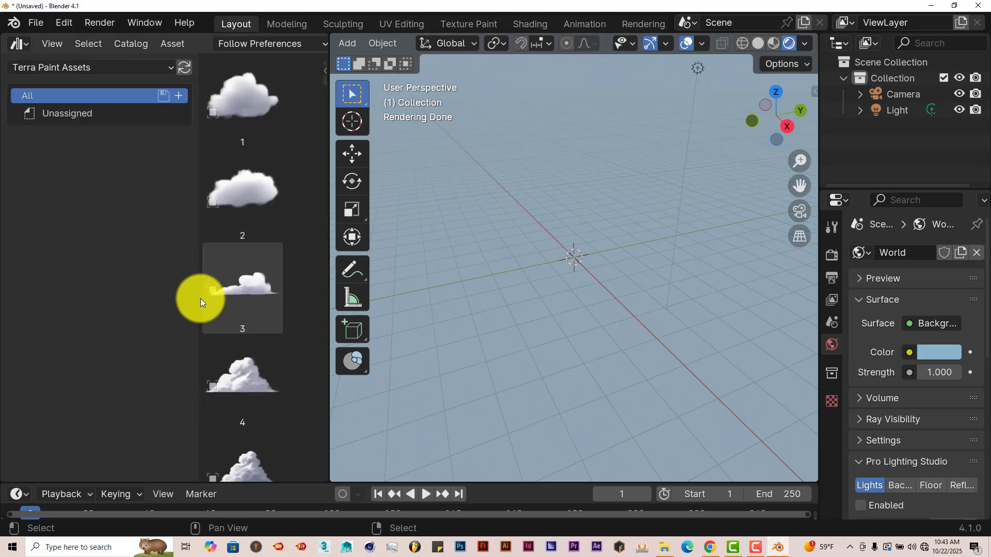
left_click_drag(199, 295, 93, 295)
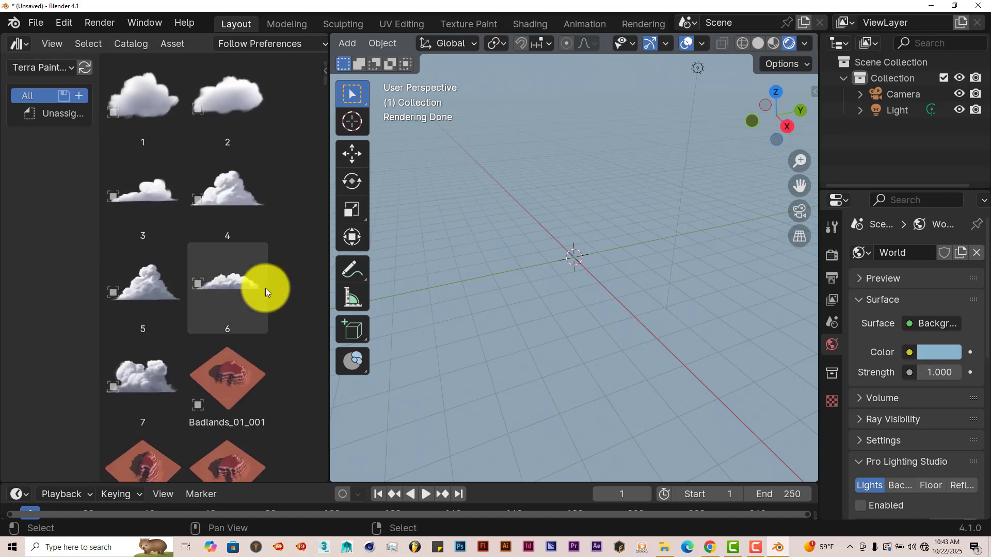
Step: Browse the Badlands and Desert terrain assets in the Terra Paint library
scroll(246, 287, "down", 8)
scroll(247, 287, "down", 15)
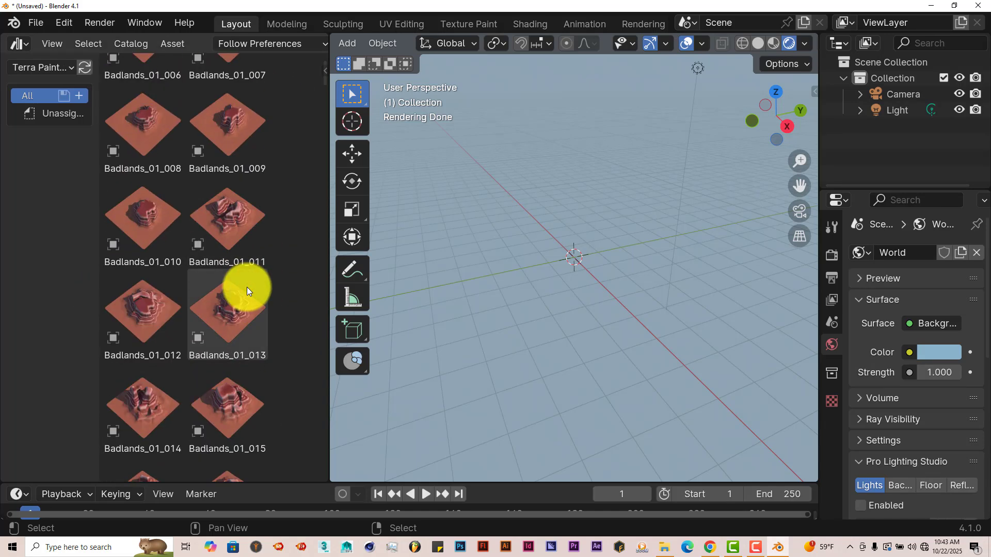
scroll(246, 287, "down", 15)
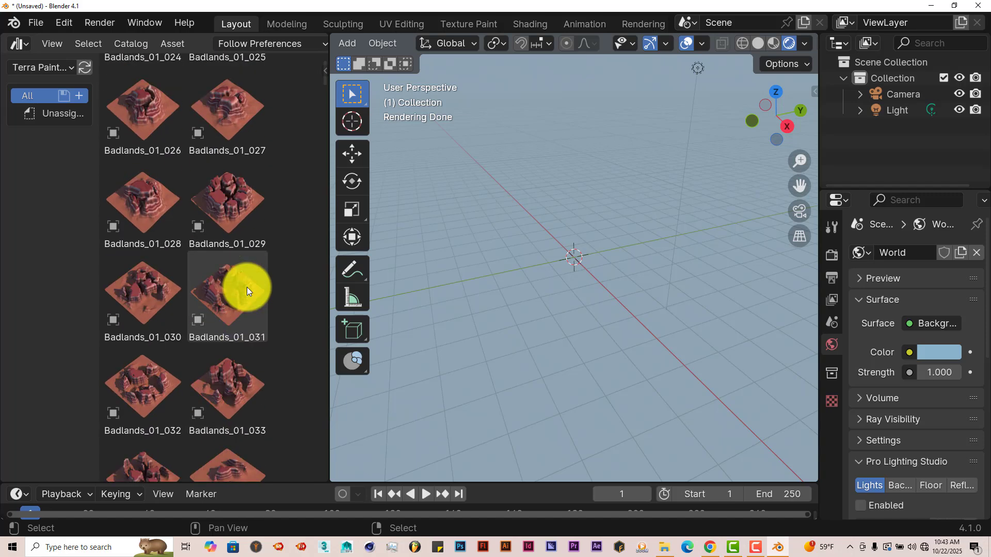
scroll(247, 287, "down", 10)
scroll(247, 287, "down", 1)
scroll(246, 286, "down", 14)
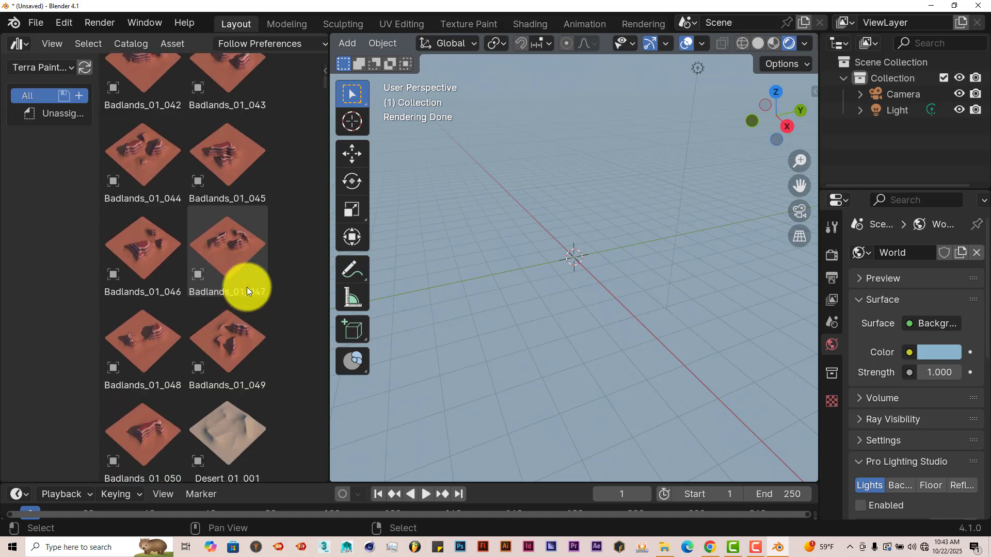
scroll(247, 287, "up", 5)
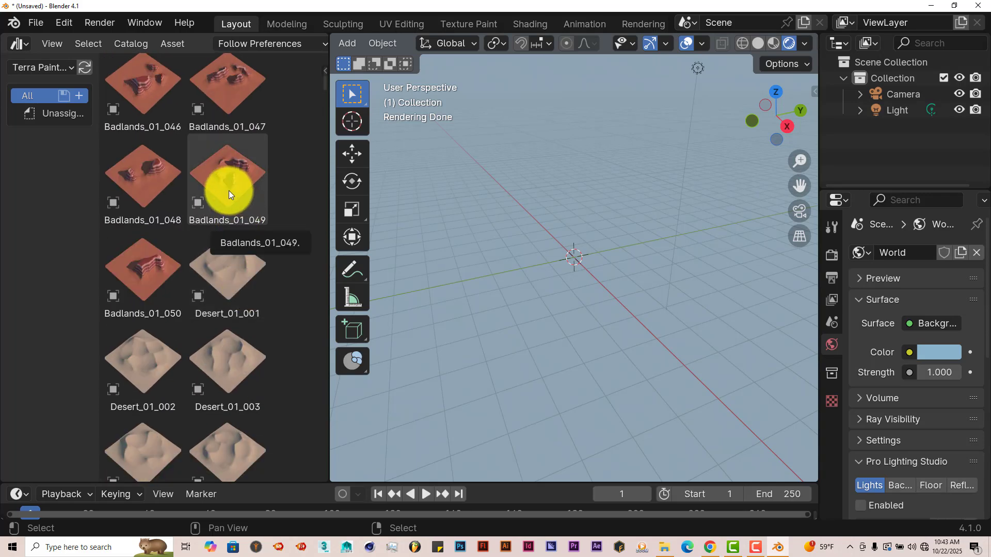
scroll(247, 281, "down", 9)
scroll(247, 280, "down", 8)
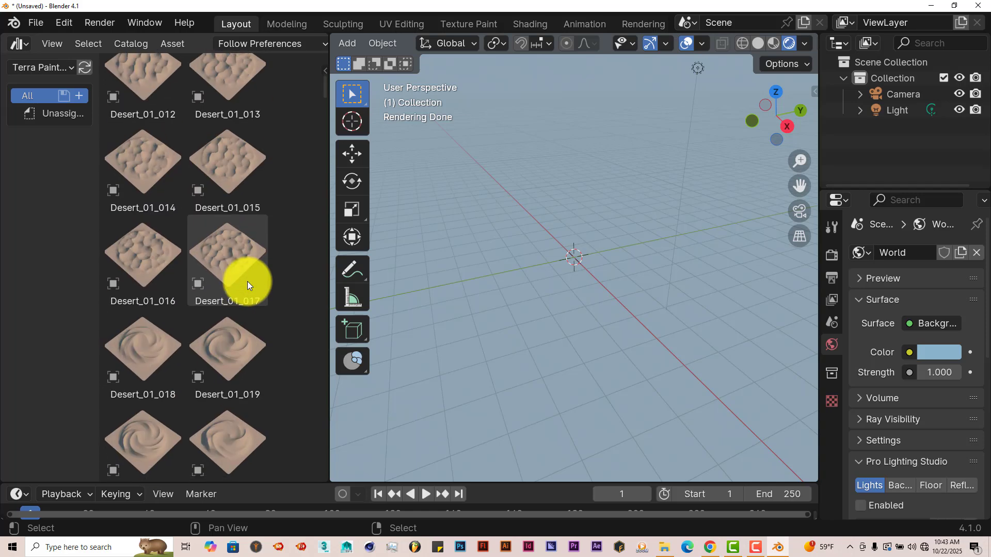
scroll(263, 306, "down", 15)
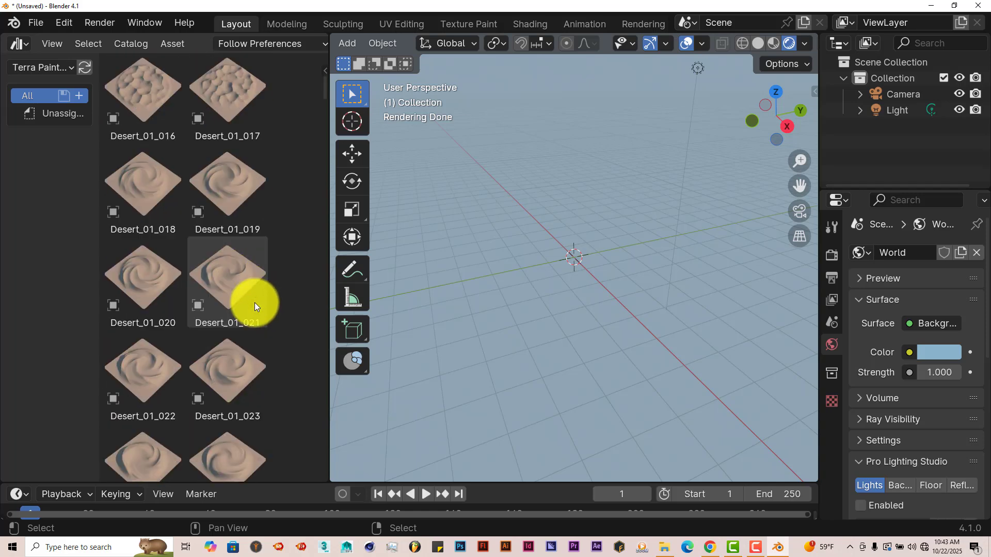
scroll(240, 295, "down", 20)
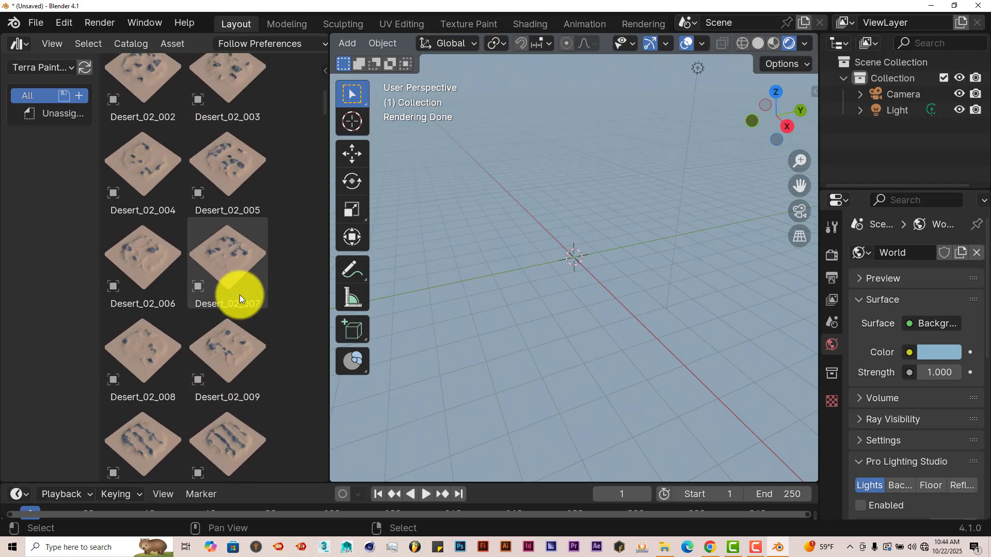
scroll(240, 251, "down", 20)
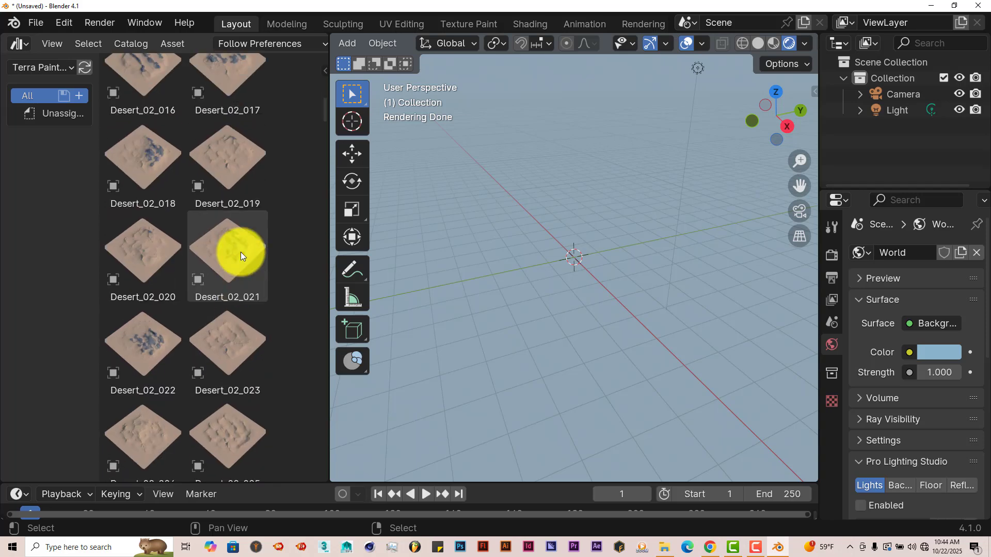
scroll(240, 252, "down", 20)
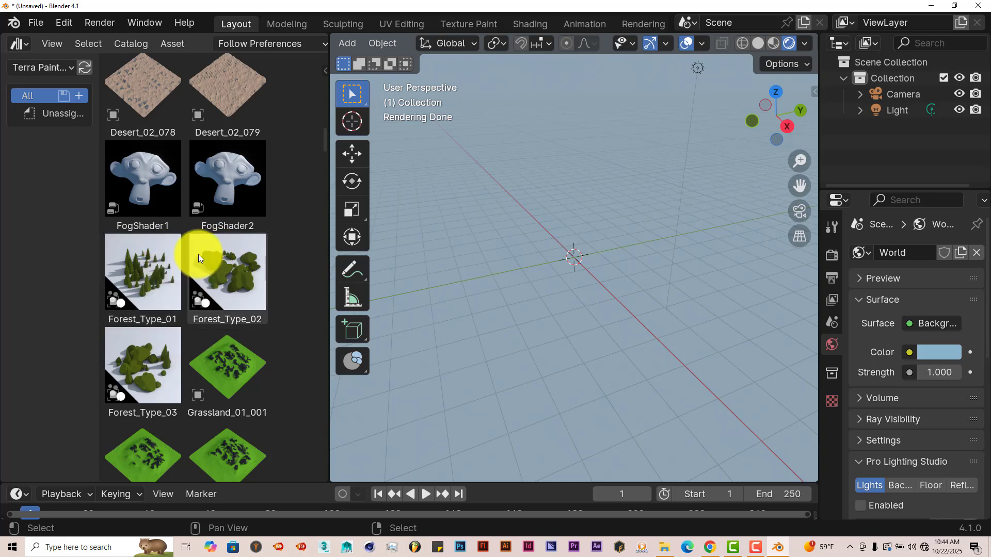
Step: Look through the Grassland, GrassMountain, Lava and Rock assets in the Terra Paint library, including the grey and snow rock variants
scroll(262, 291, "down", 15)
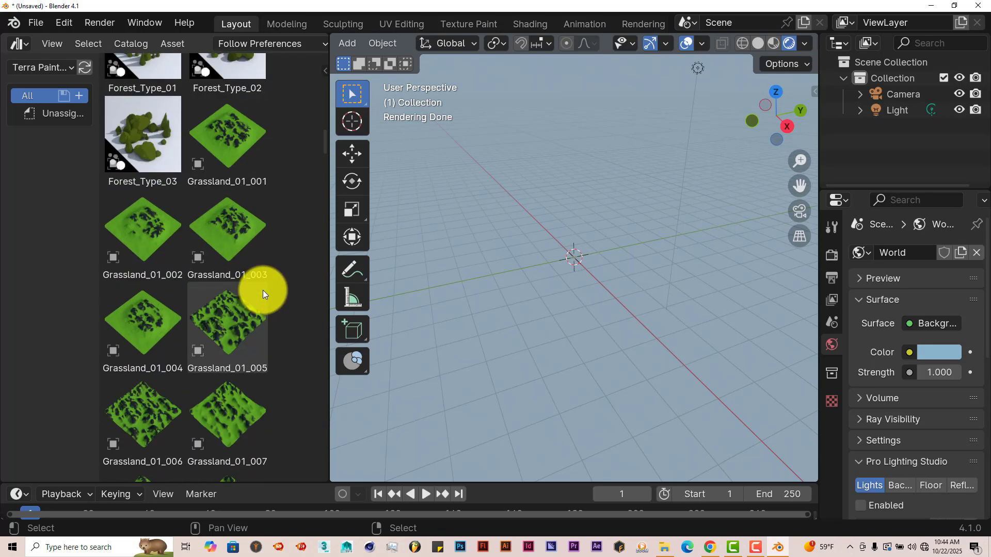
scroll(262, 291, "down", 20)
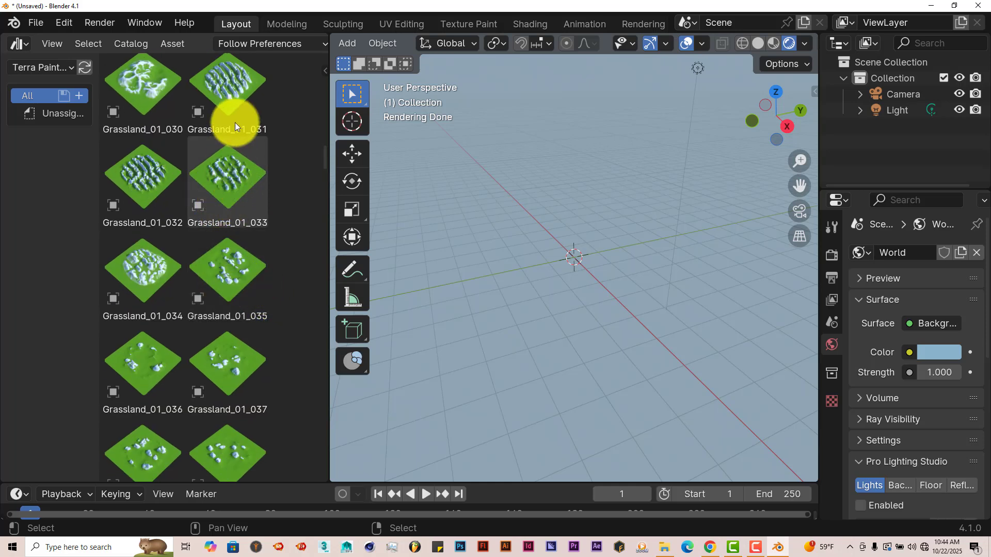
scroll(270, 383, "down", 10)
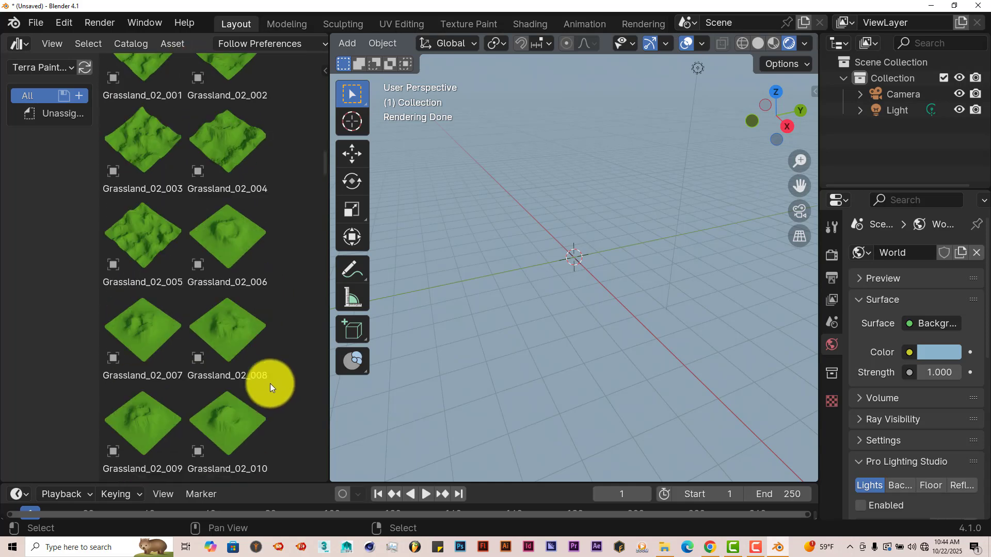
scroll(271, 383, "down", 2)
scroll(250, 322, "down", 5)
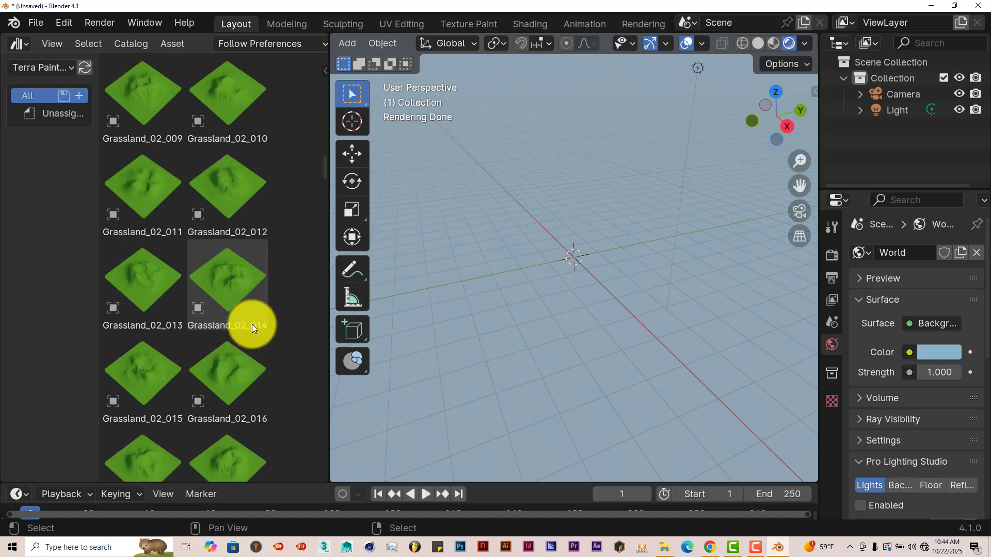
scroll(251, 324, "down", 15)
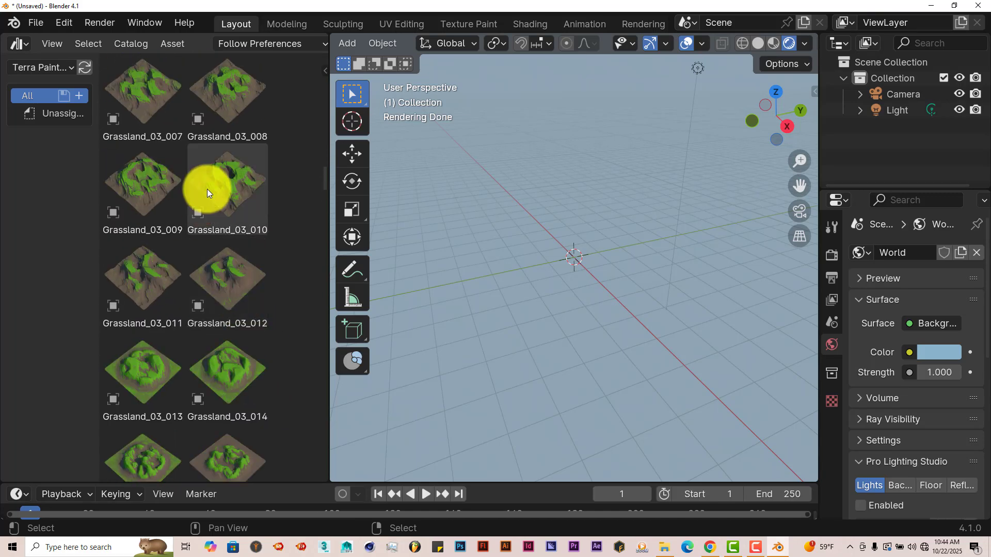
scroll(254, 345, "down", 15)
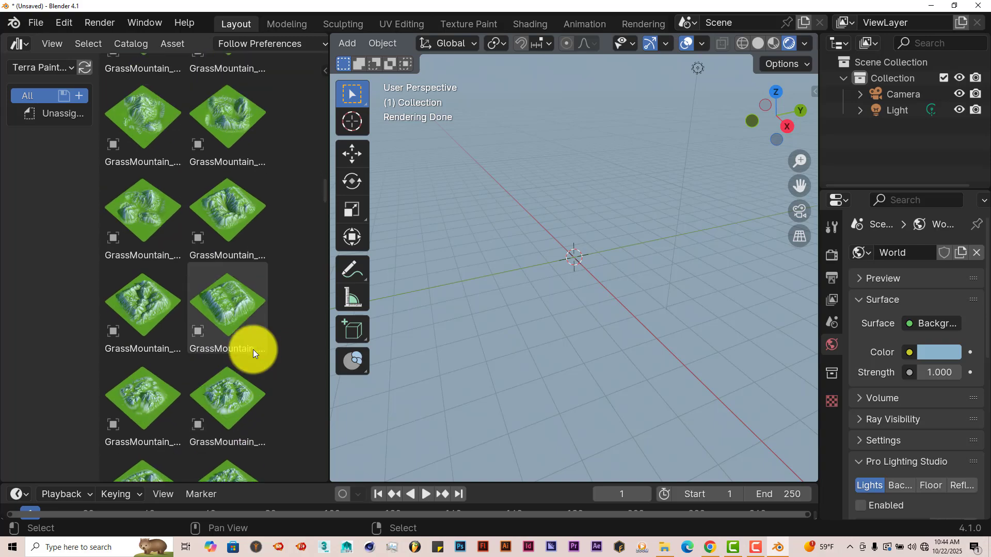
scroll(254, 351, "down", 10)
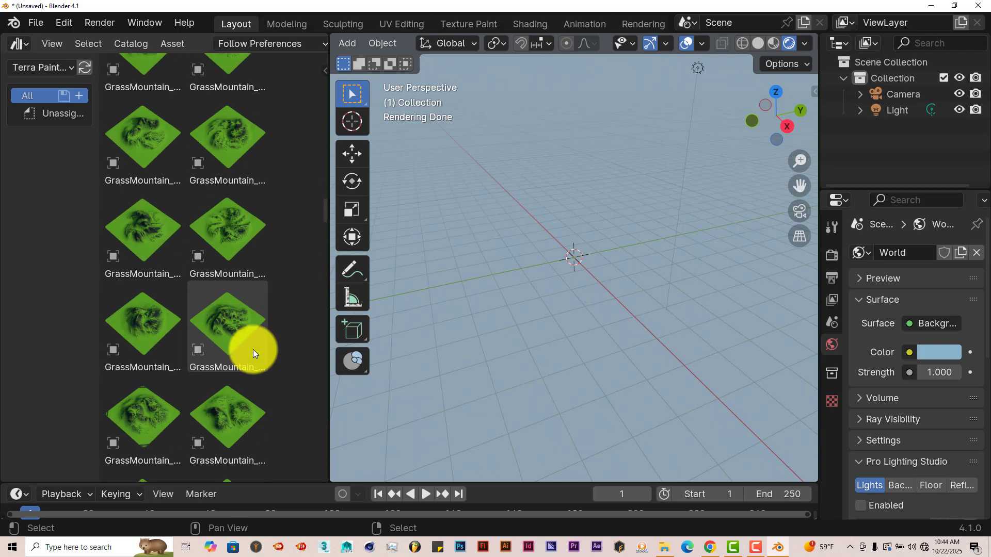
scroll(253, 348, "down", 10)
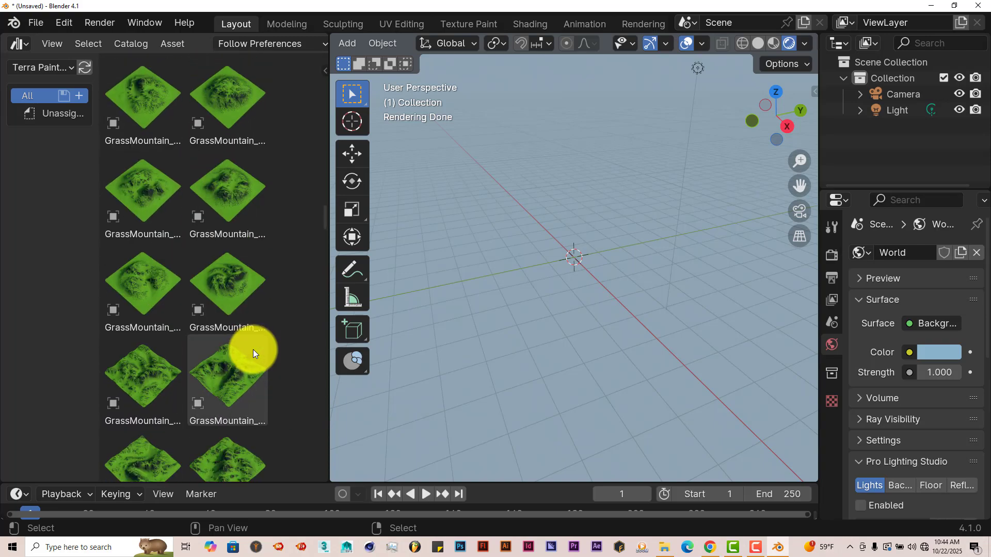
scroll(253, 349, "down", 5)
scroll(236, 287, "down", 15)
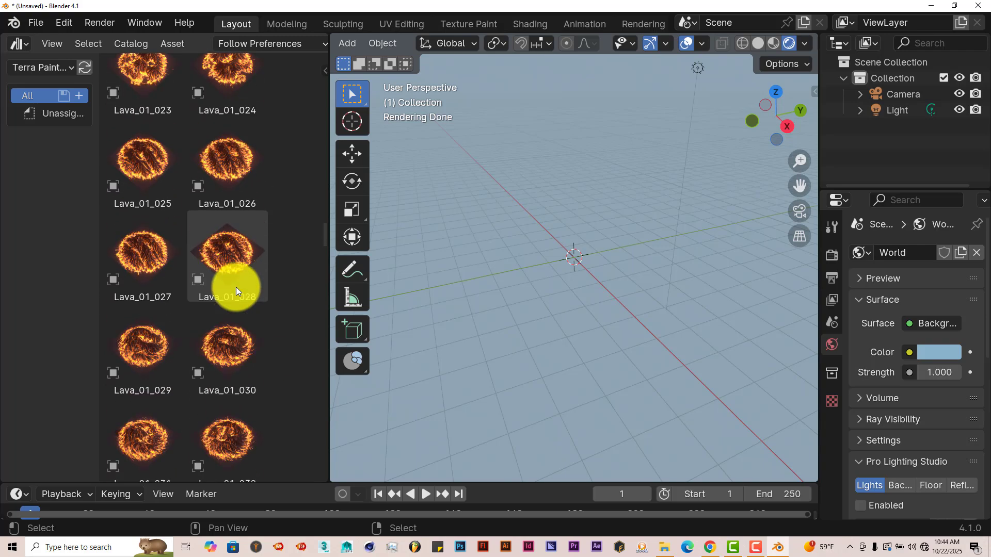
scroll(237, 287, "down", 20)
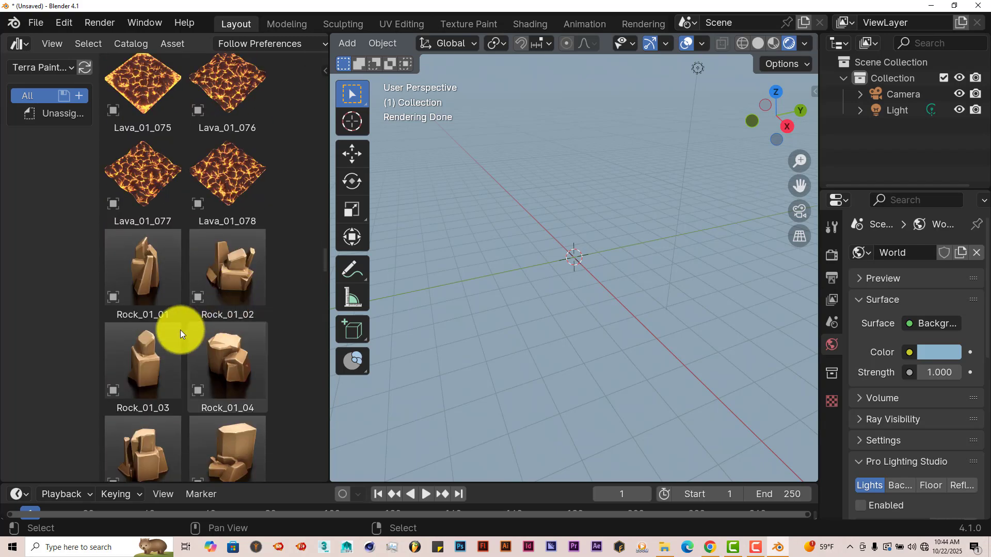
scroll(218, 316, "down", 12)
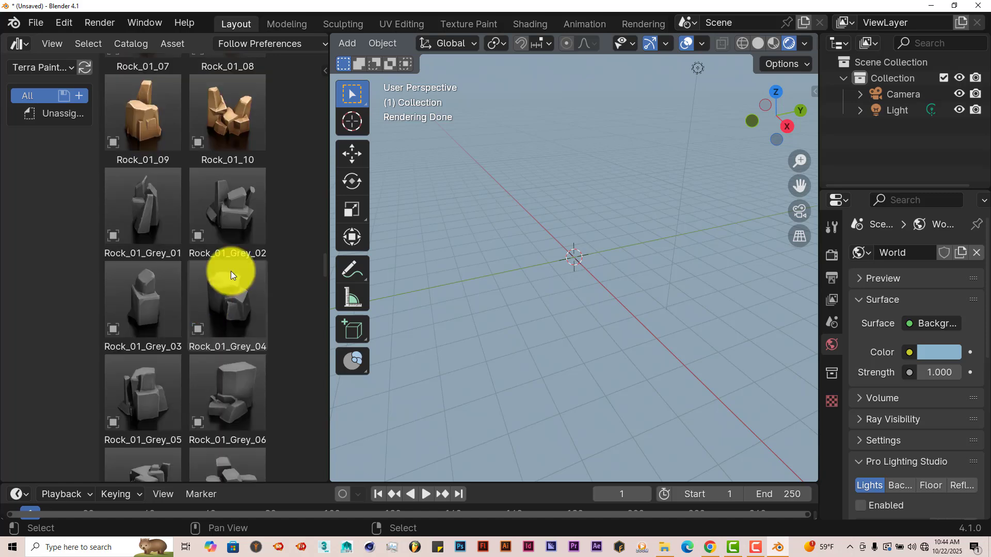
scroll(230, 271, "down", 15)
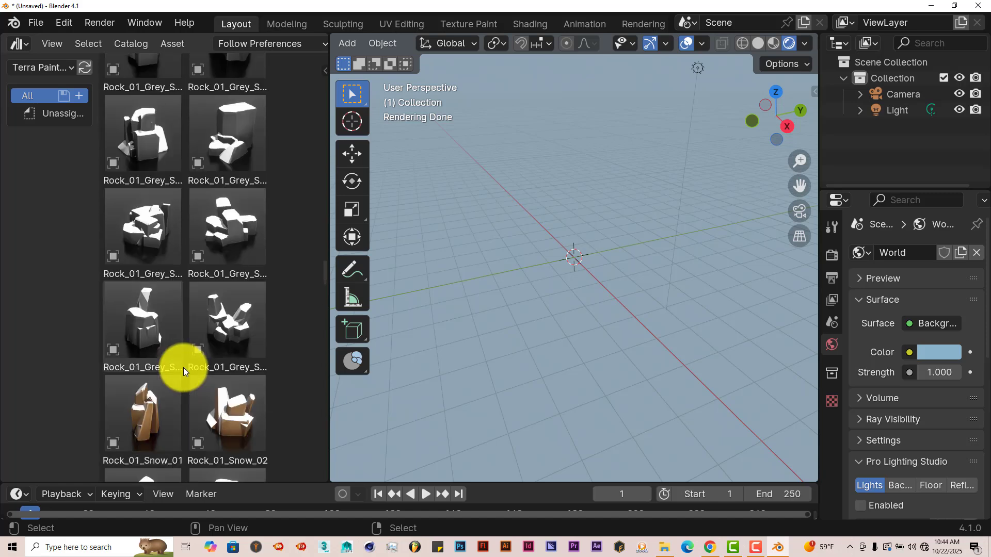
scroll(183, 368, "down", 15)
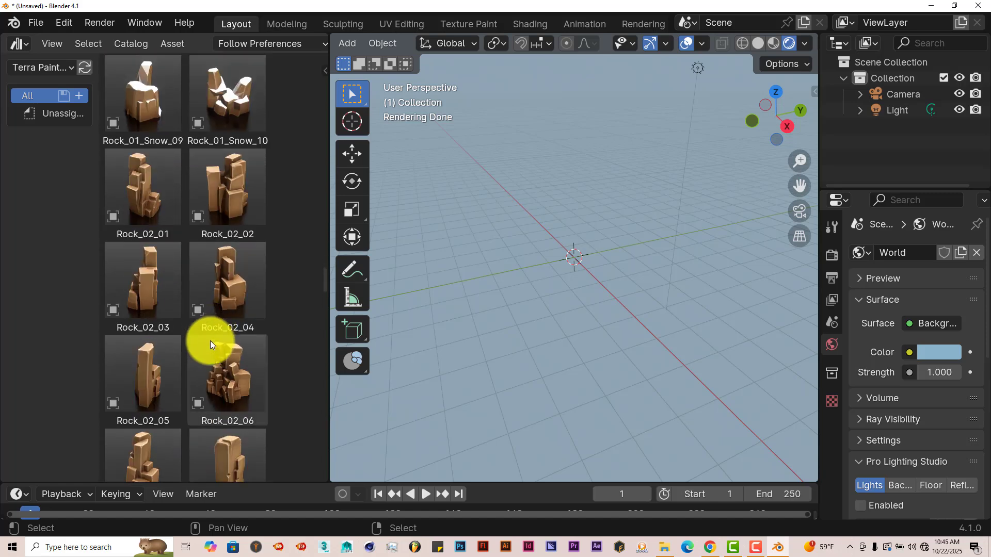
Step: Go back up the Terra Paint library to the Desert_01 terrain assets
scroll(209, 350, "up", 20)
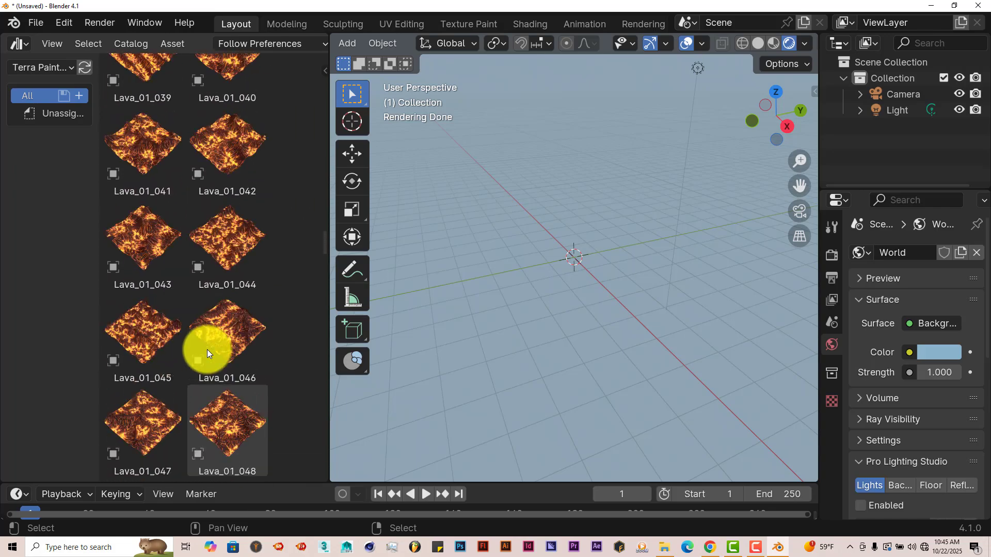
scroll(206, 349, "up", 20)
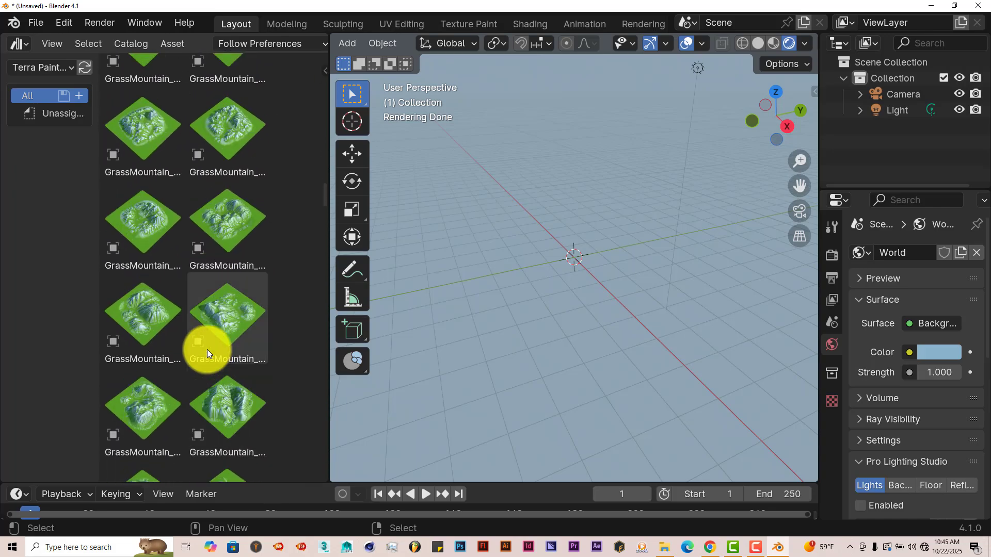
scroll(206, 348, "up", 20)
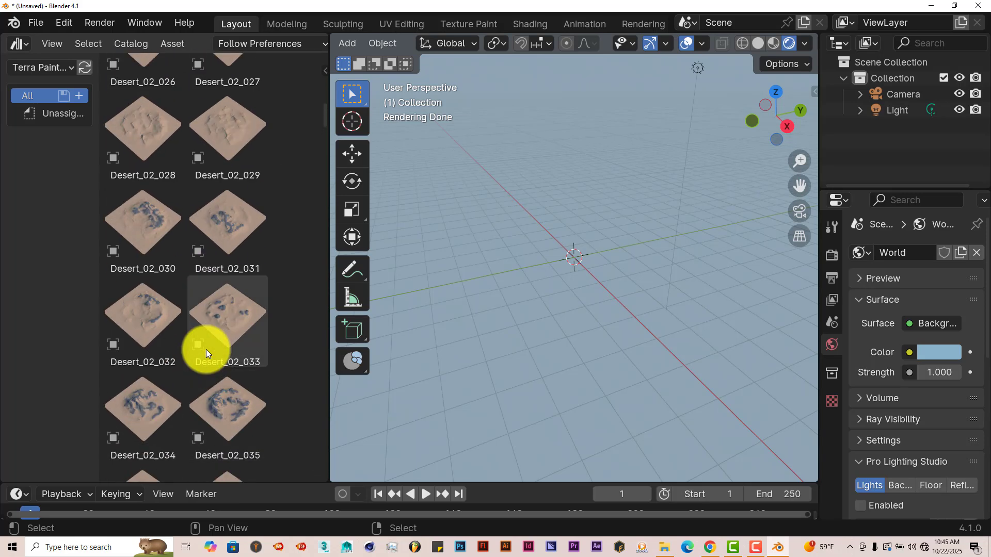
scroll(183, 326, "up", 15)
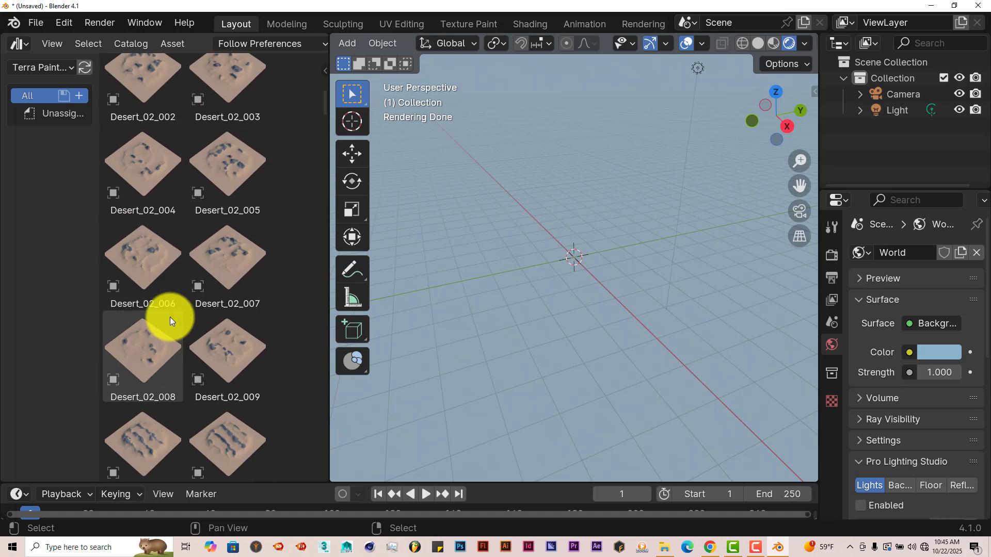
scroll(166, 315, "up", 1)
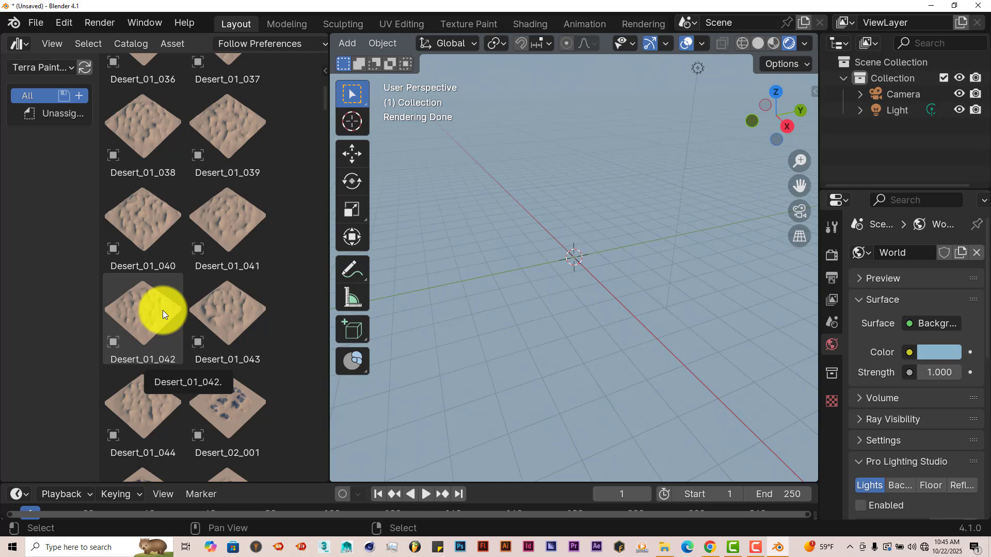
Step: Switch to the Terrain Library product page in Chrome and read its description from the introduction through the creativity features
left_click(710, 547)
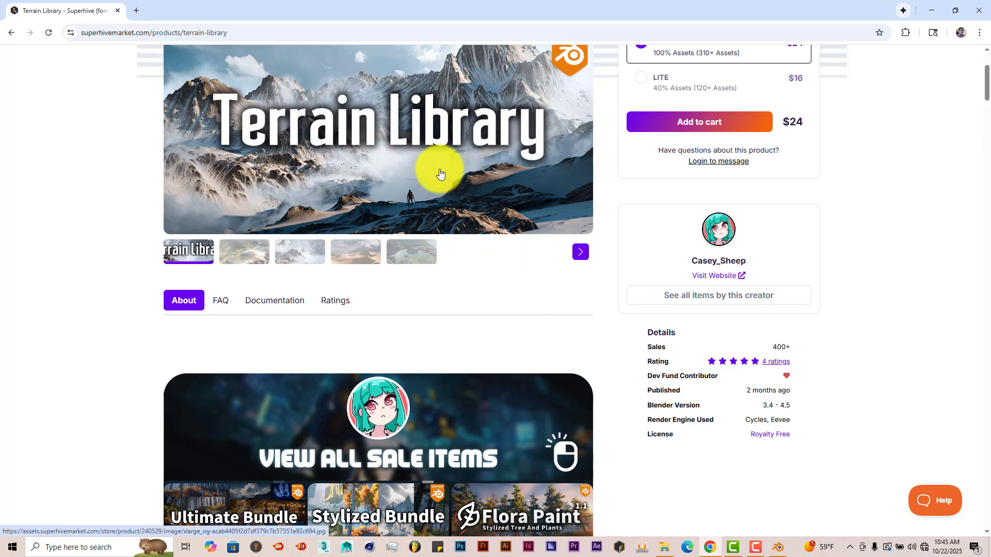
scroll(385, 166, "up", 2)
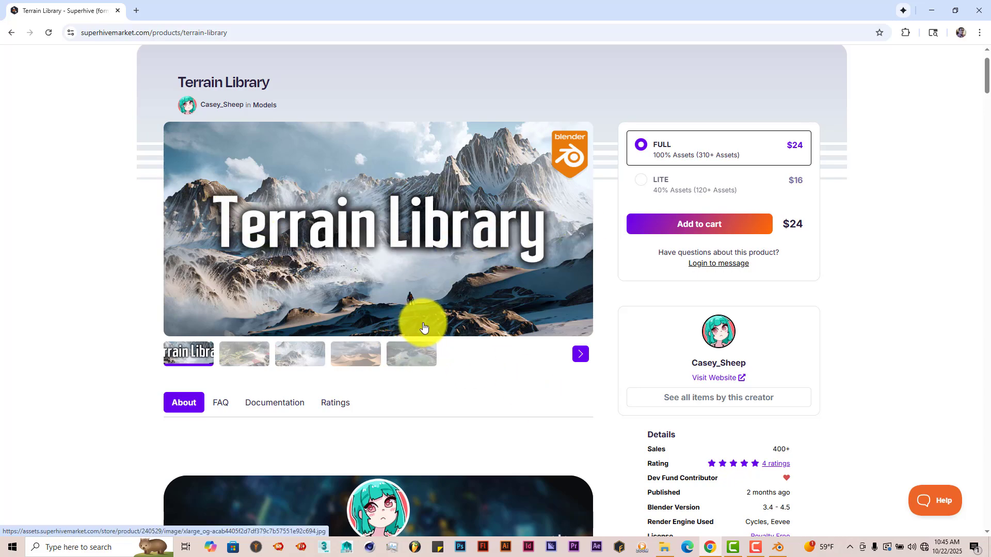
scroll(575, 412, "down", 2)
scroll(592, 408, "down", 8)
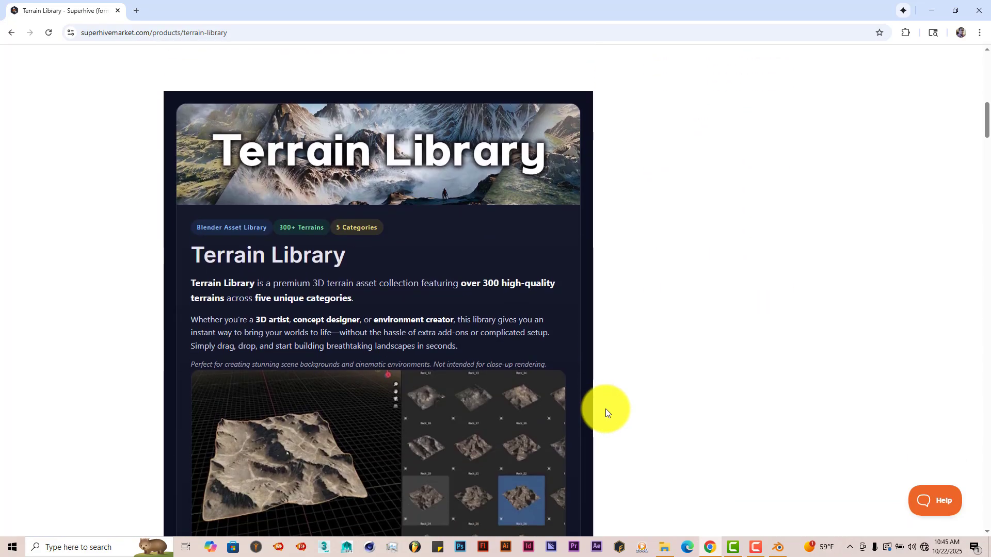
scroll(606, 409, "down", 2)
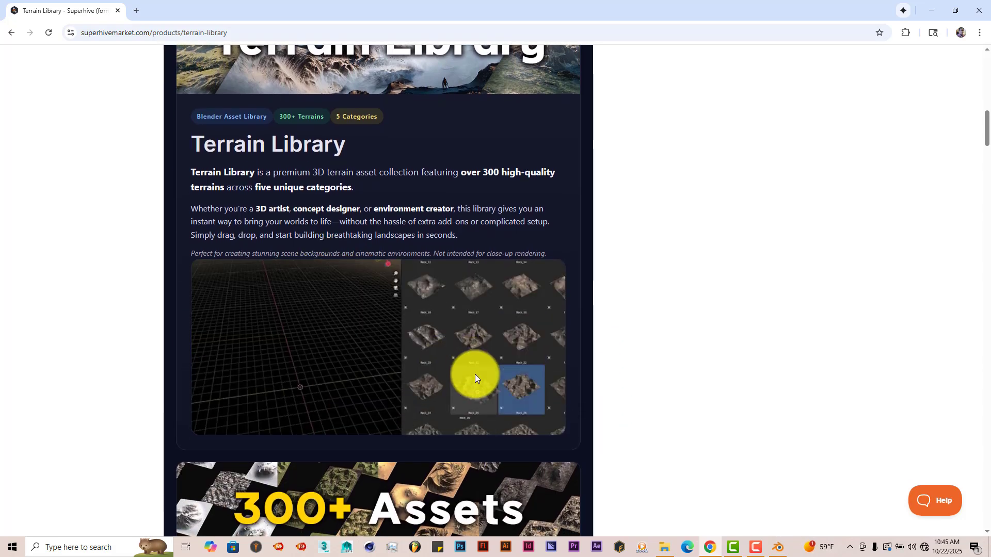
scroll(475, 373, "down", 1)
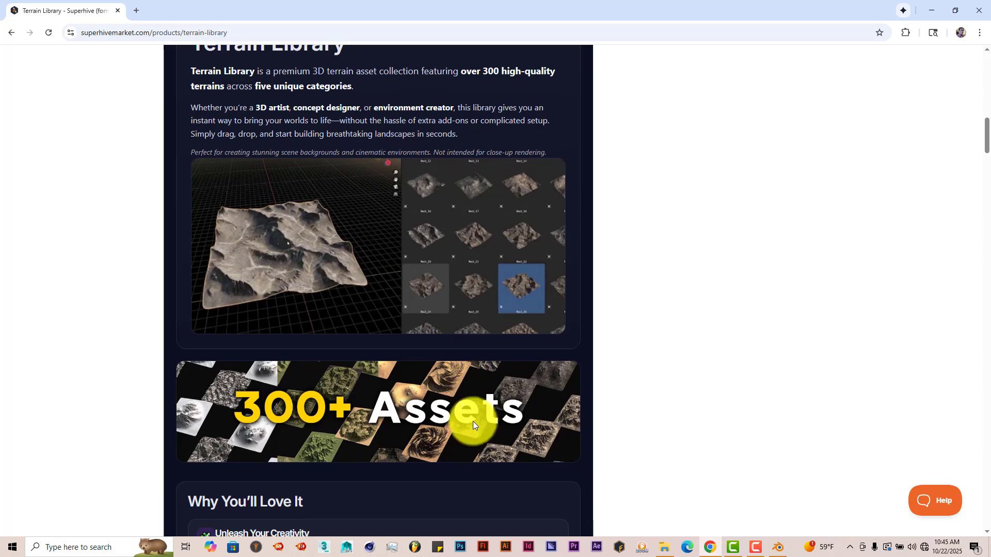
scroll(476, 436, "down", 3)
scroll(476, 436, "down", 2)
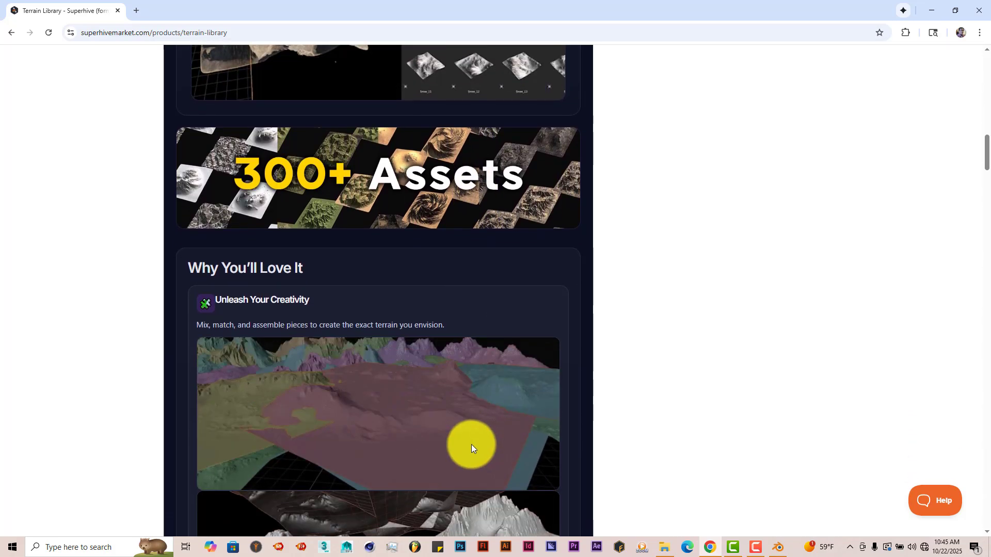
scroll(381, 389, "down", 6)
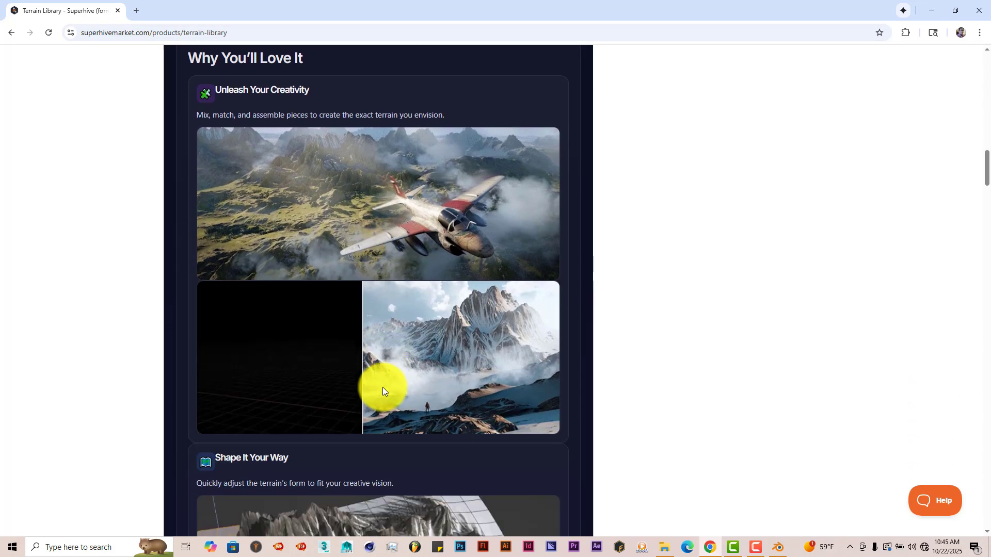
scroll(382, 391, "down", 3)
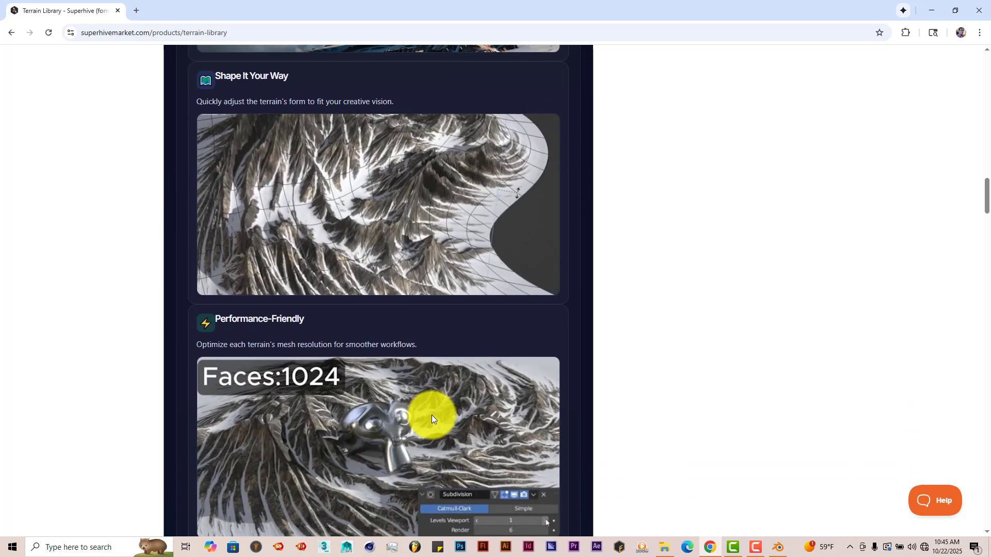
Step: Examine the Shape It Your Way, Performance-Friendly and Fully Customizable sections of the Terrain Library page
scroll(431, 415, "up", 1)
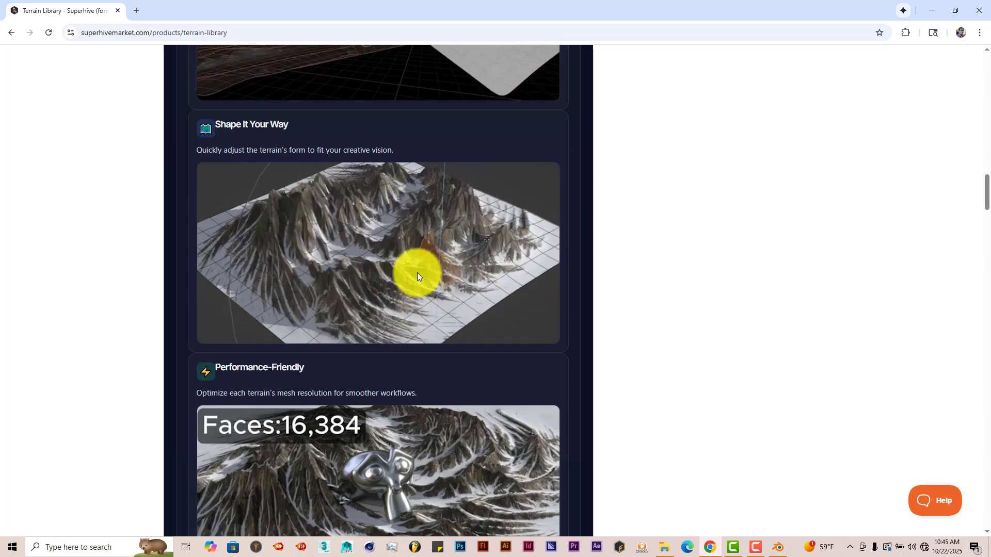
scroll(416, 275, "up", 1)
scroll(416, 275, "down", 5)
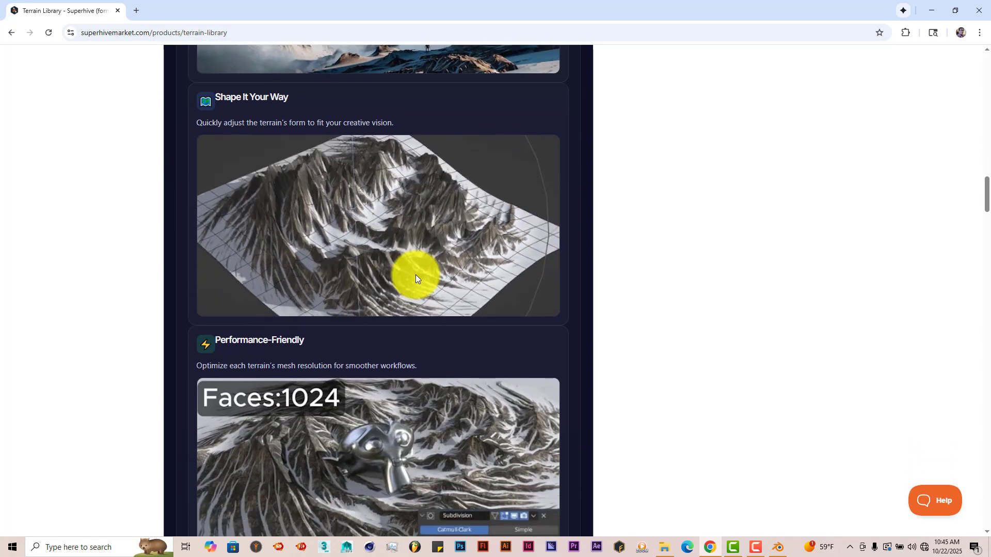
scroll(437, 240, "up", 2)
scroll(412, 253, "up", 2)
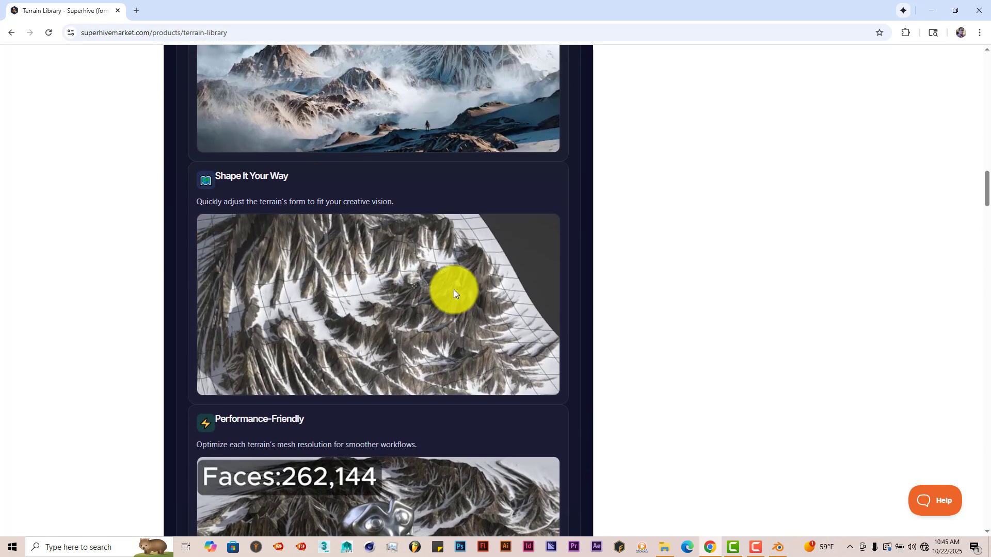
scroll(532, 440, "down", 3)
scroll(528, 440, "down", 5)
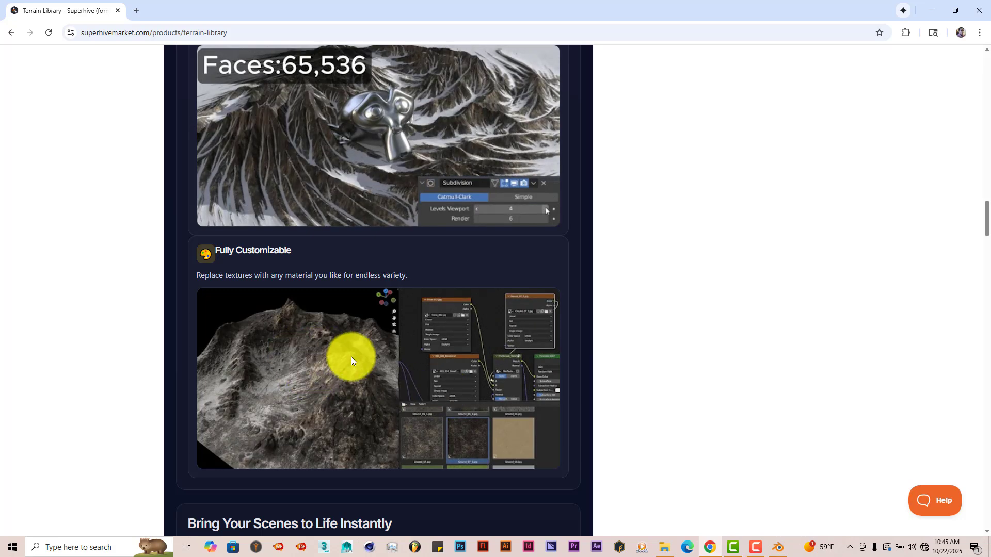
scroll(456, 387, "down", 5)
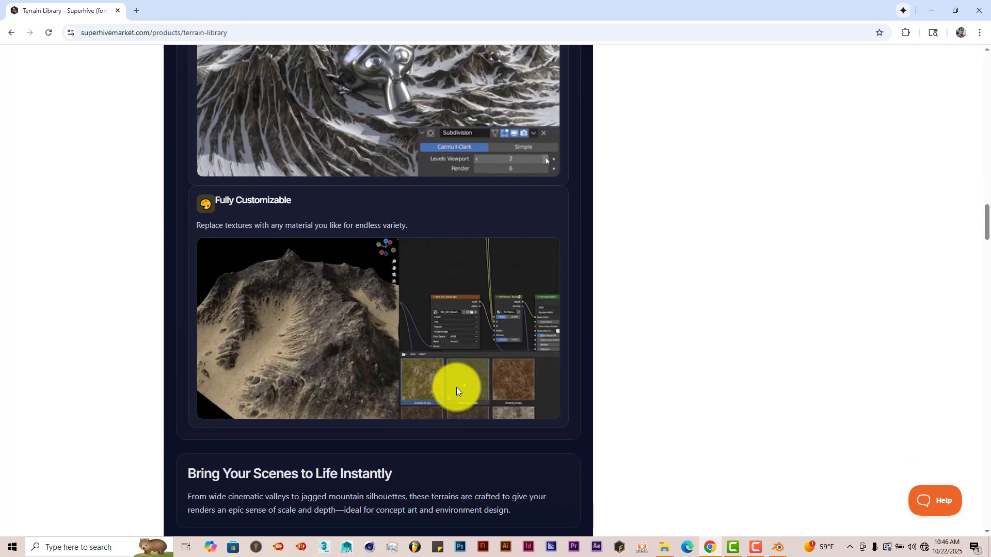
scroll(456, 391, "up", 5)
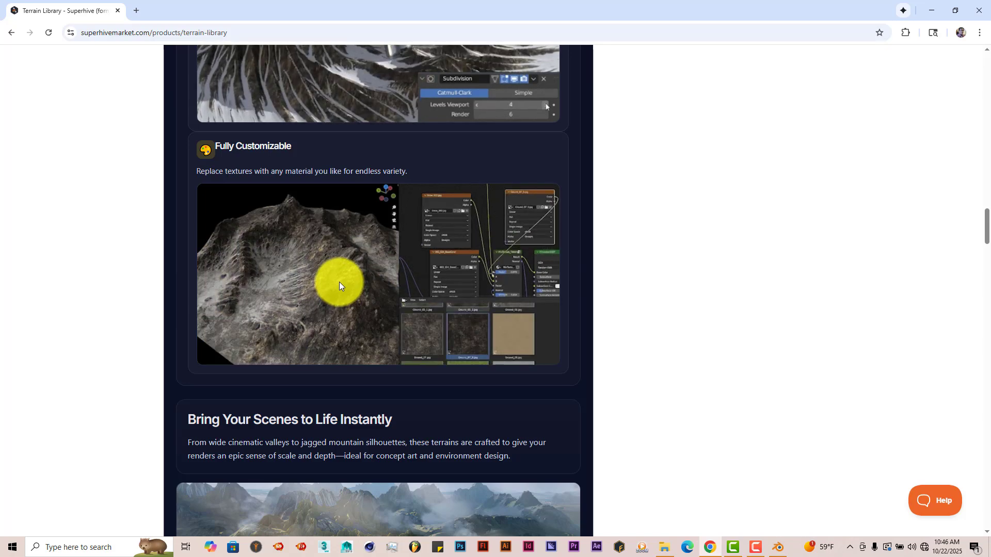
scroll(339, 282, "down", 5)
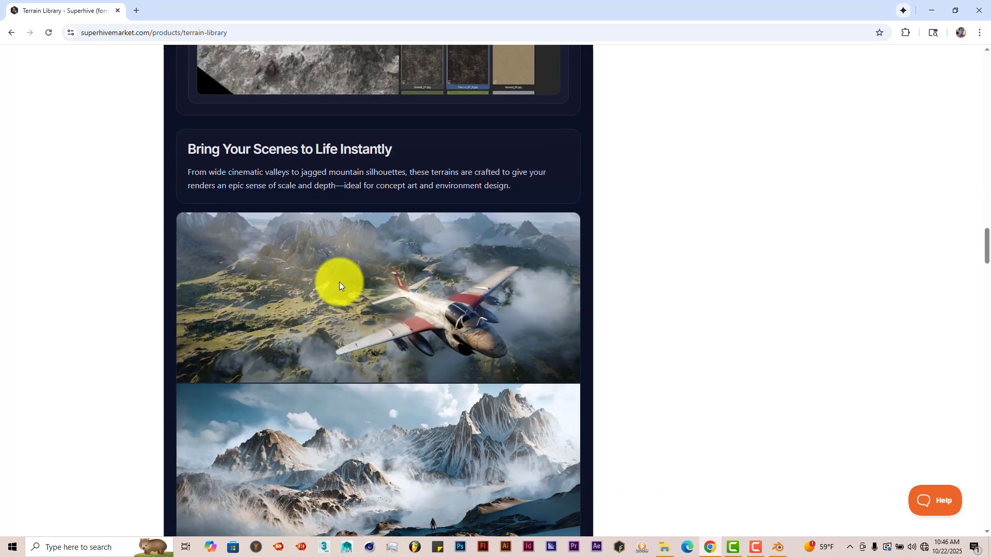
Step: Review the sample renders and the Snow and Rock asset overviews, and return to the FULL and LITE purchase options
scroll(338, 294, "down", 12)
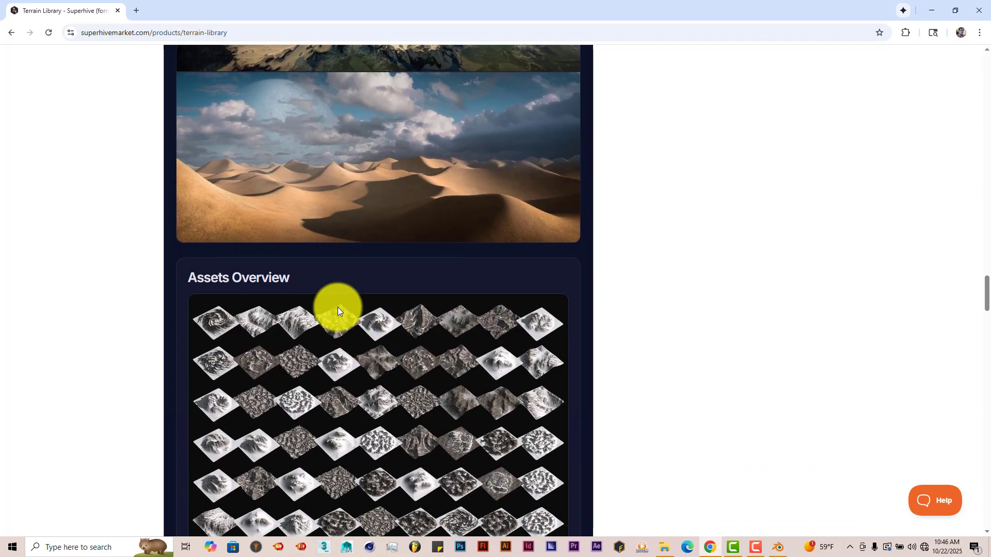
scroll(441, 348, "down", 6)
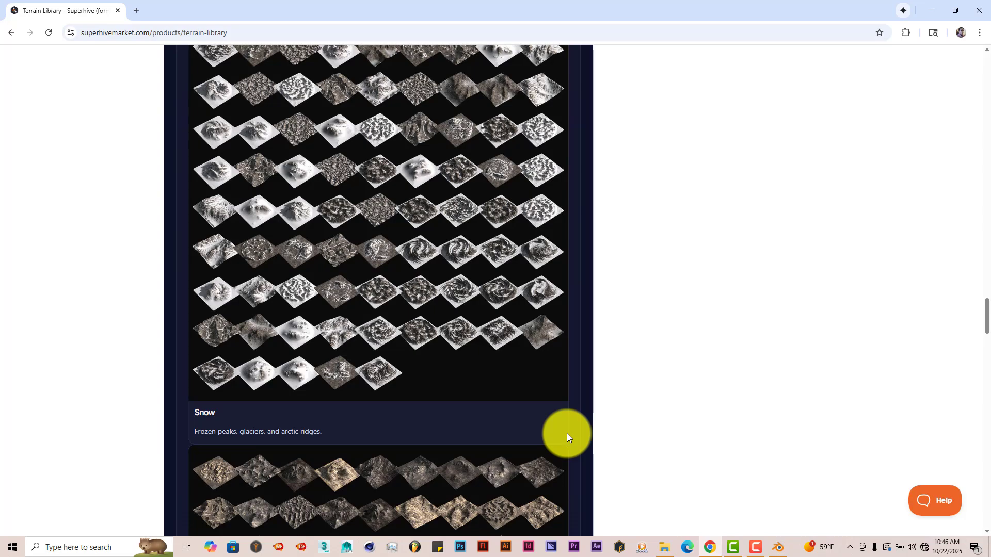
scroll(566, 433, "down", 5)
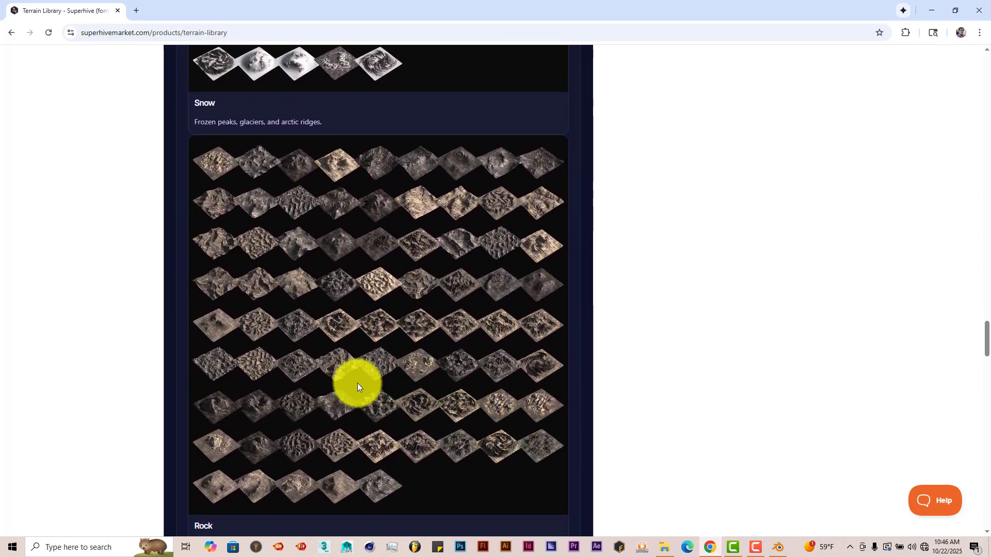
scroll(456, 392, "up", 20)
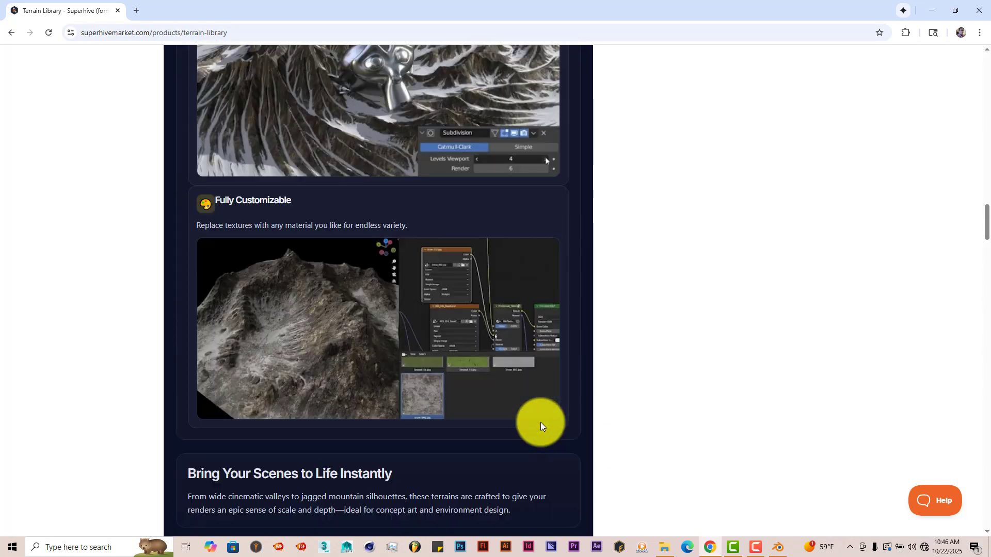
scroll(538, 425, "up", 15)
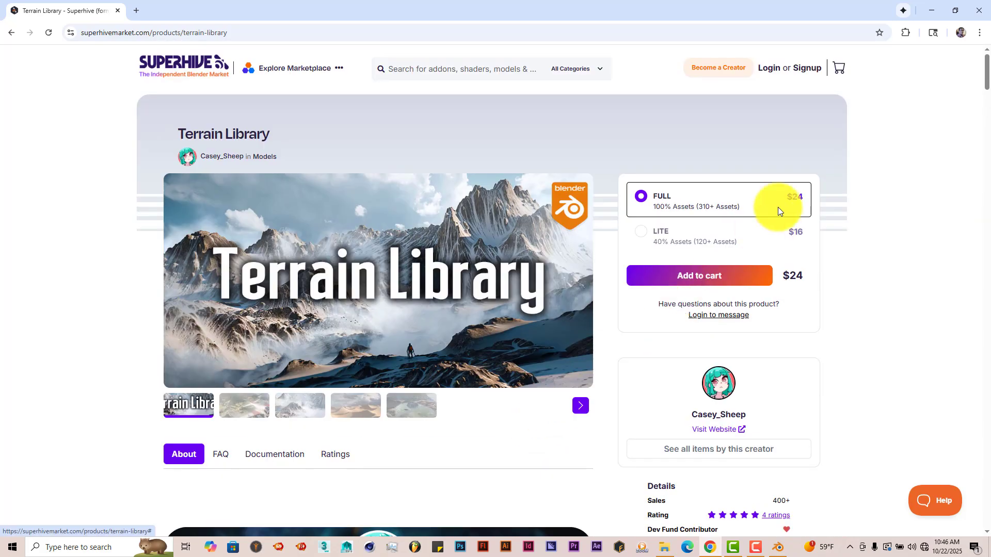
Step: Switch back to Blender and align the active camera to the front orthographic view
left_click(928, 12)
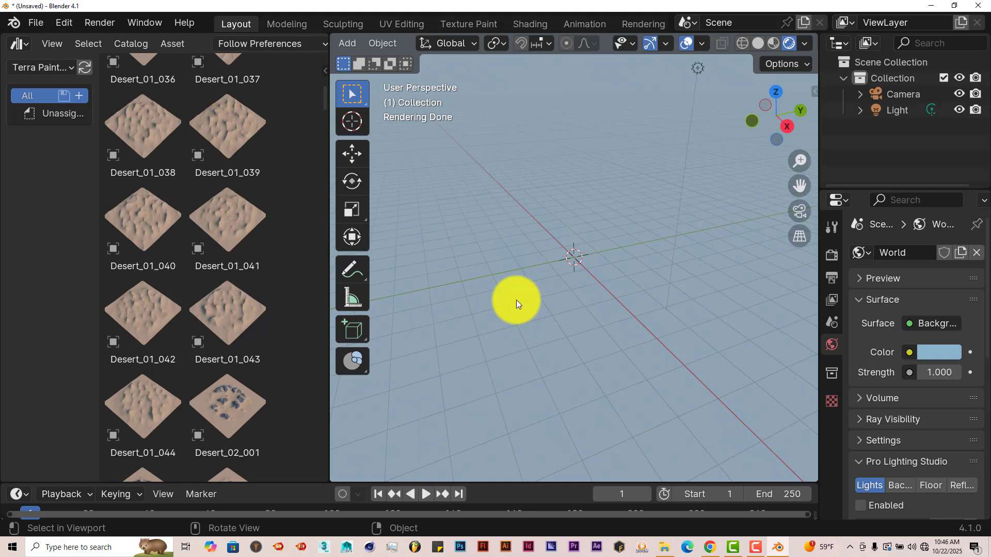
key("KP_1")
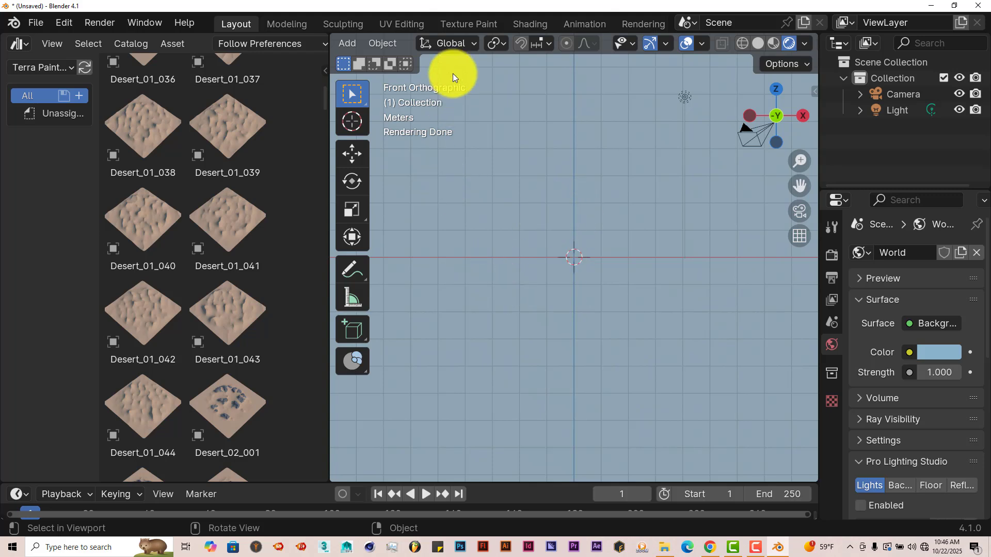
scroll(411, 38, "up", 5)
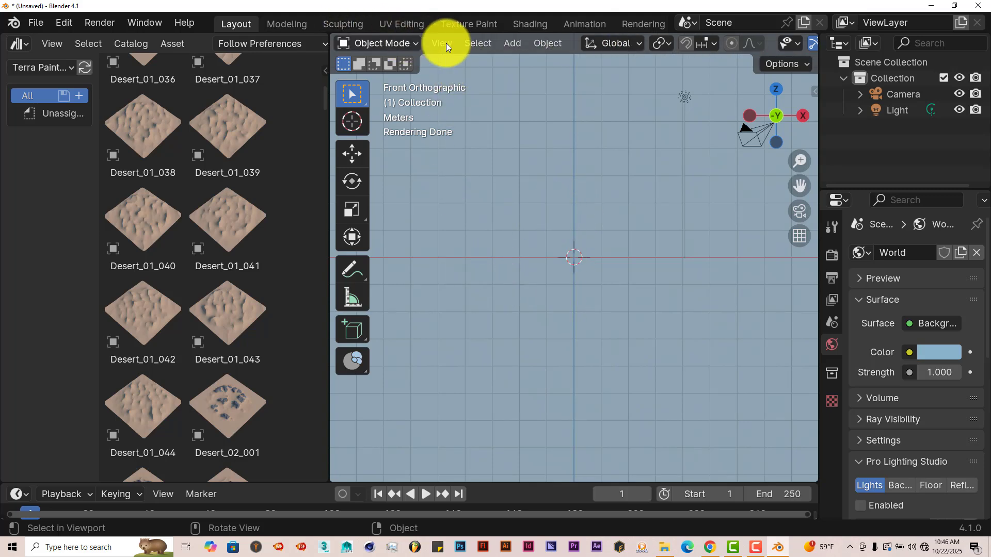
left_click(457, 44)
mouse_move(505, 292)
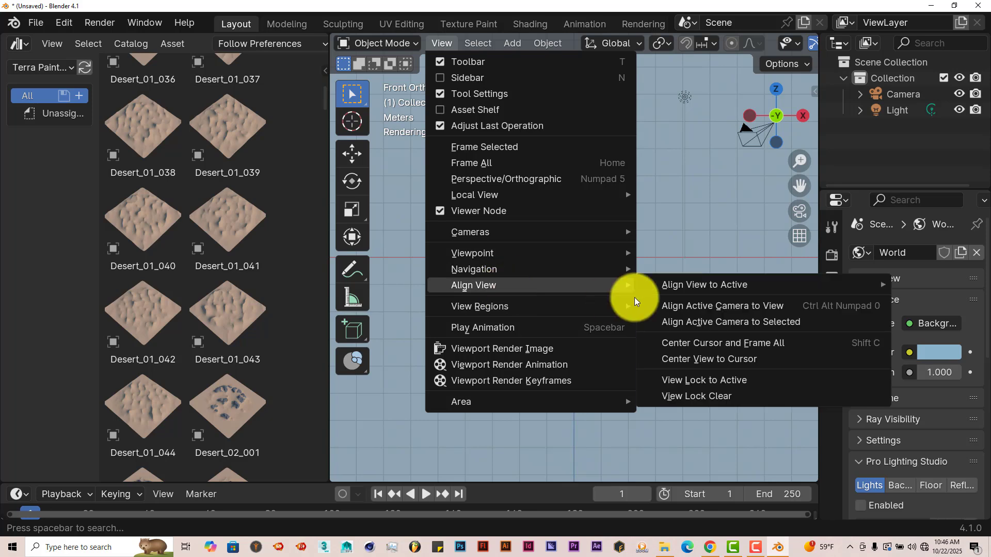
left_click(691, 306)
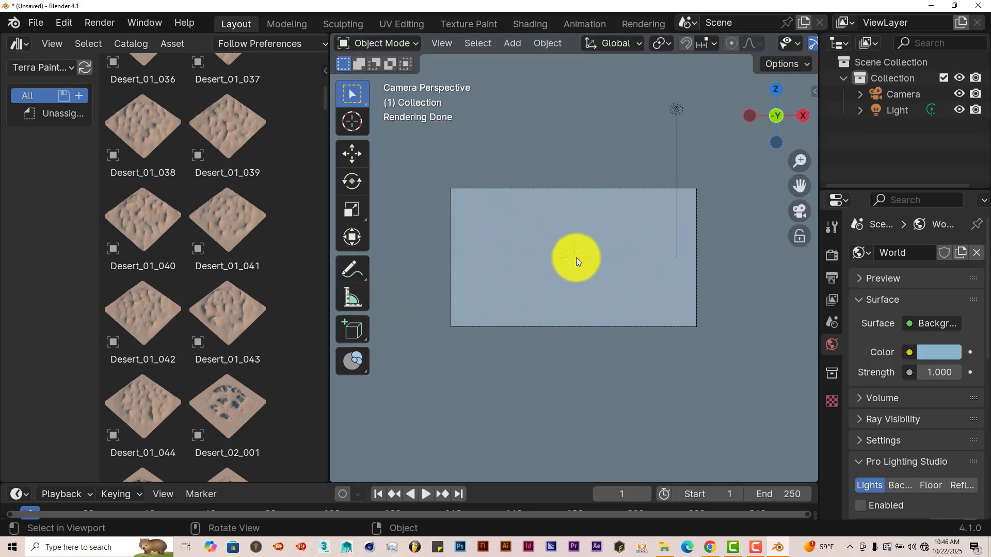
Step: Place the Badlands_01_017 terrain from the Terra Paint library in front of the camera, slightly to its left
mouse_move(597, 261)
middle_mouse_down()
mouse_move(589, 269)
mouse_move(602, 274)
middle_mouse_up()
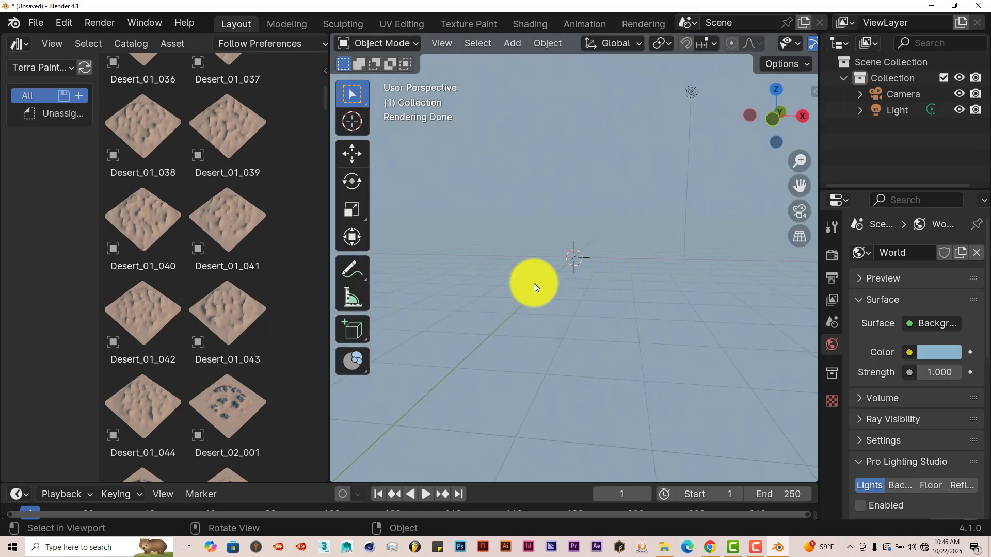
scroll(222, 268, "up", 15)
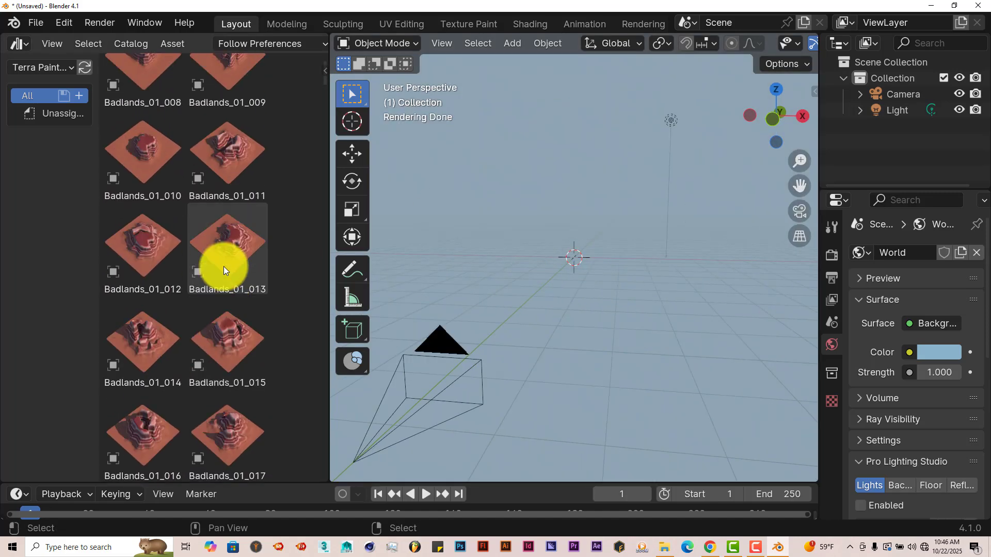
scroll(224, 266, "down", 5)
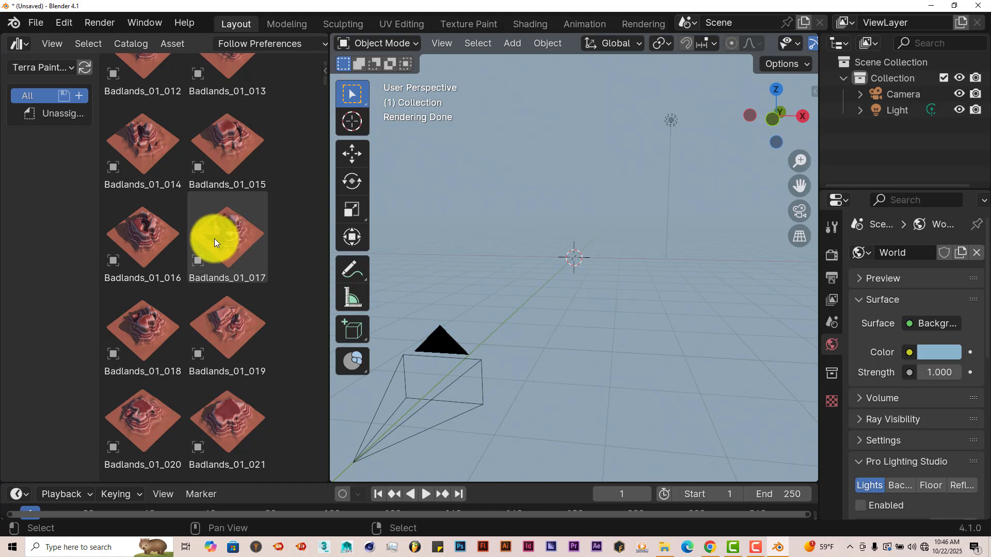
left_click_drag(215, 238, 484, 308)
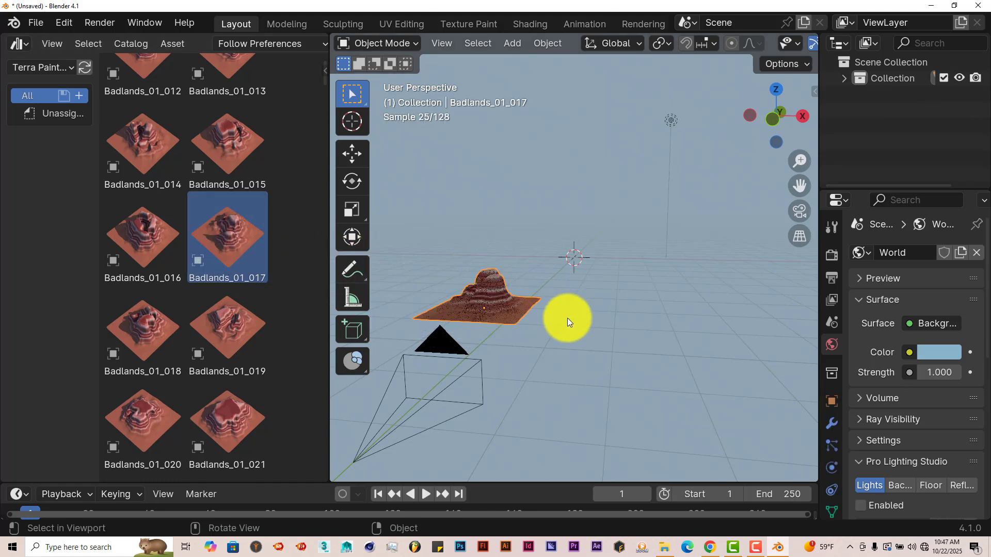
Step: Raise the camera along the global Z axis until the badlands terrain sits in the lower part of the camera frame
key("KP_0")
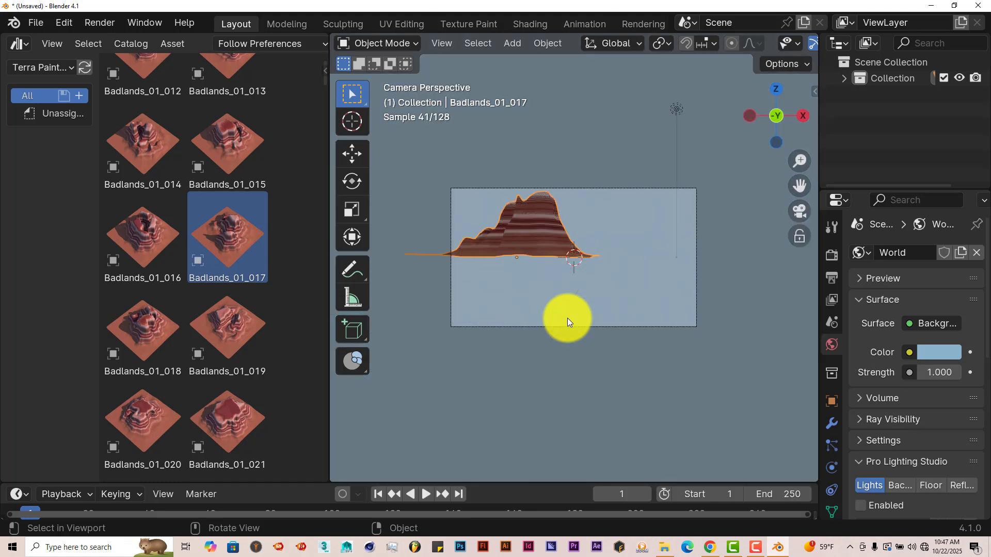
left_click(604, 190)
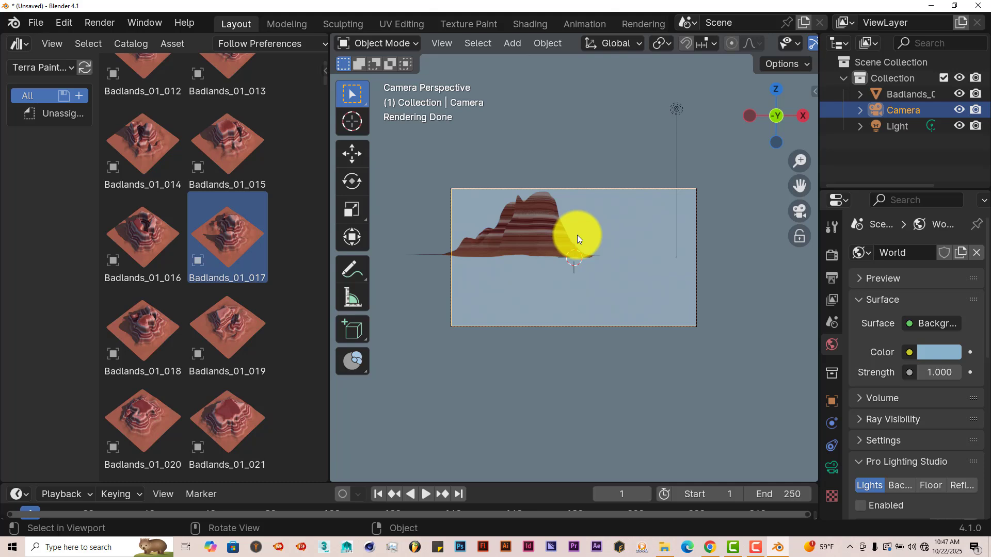
key("g")
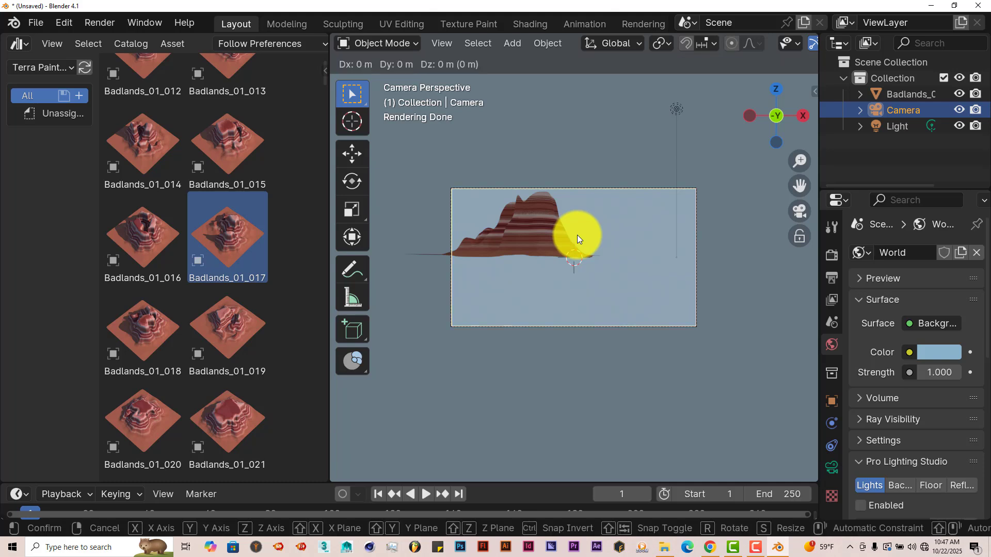
key("z")
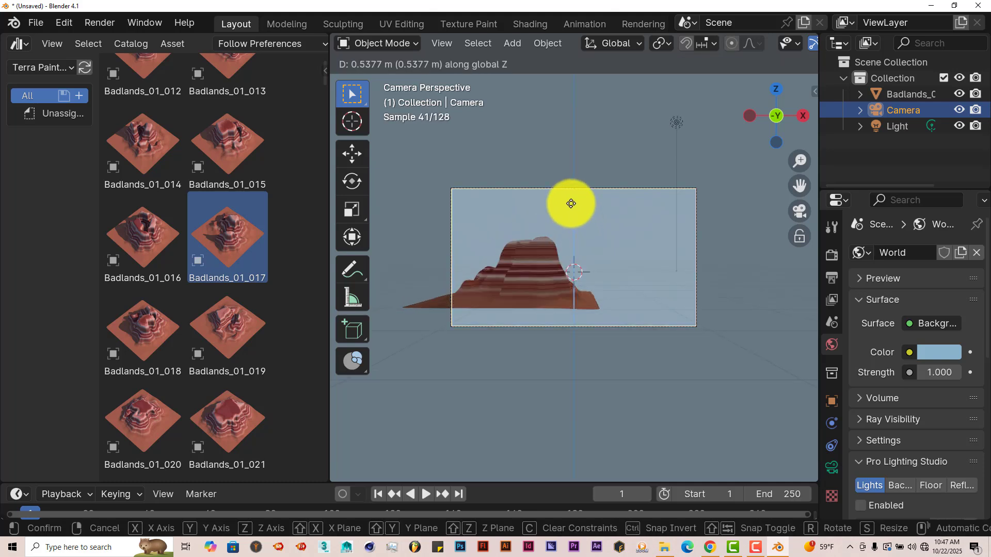
left_click(571, 191)
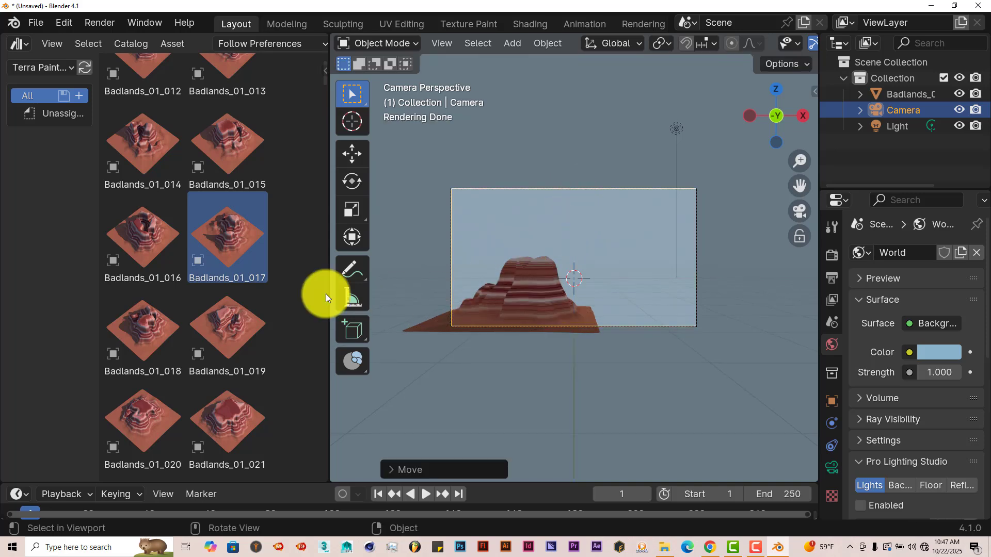
Step: Place the Badlands_01_029 terrain from the Terra Paint library to the right of the existing badlands terrain
scroll(289, 310, "down", 8)
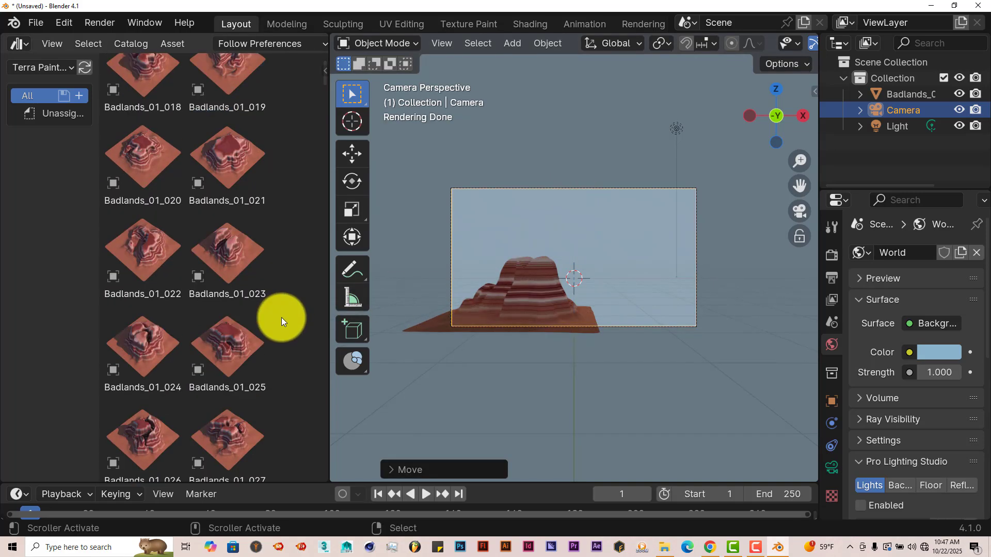
scroll(281, 318, "down", 5)
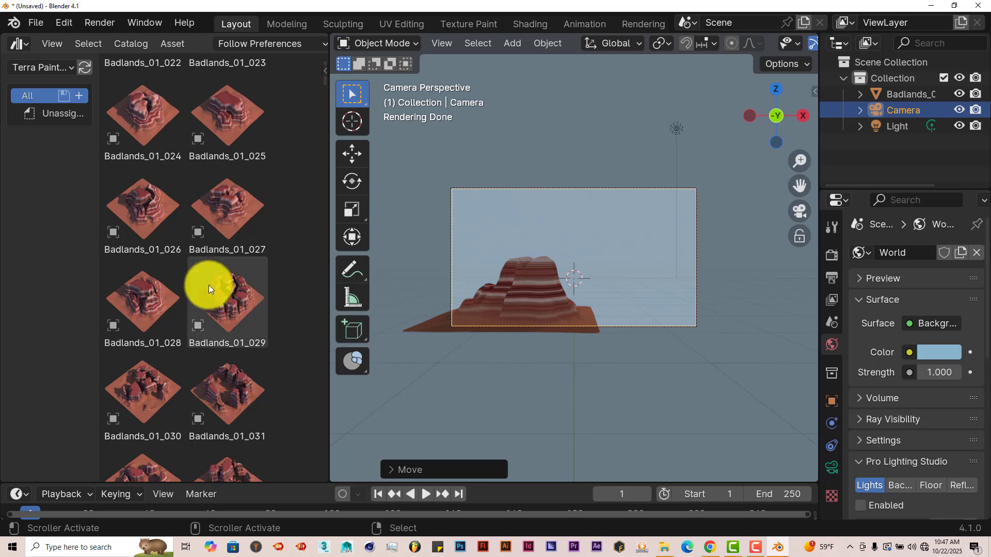
left_click_drag(224, 300, 680, 321)
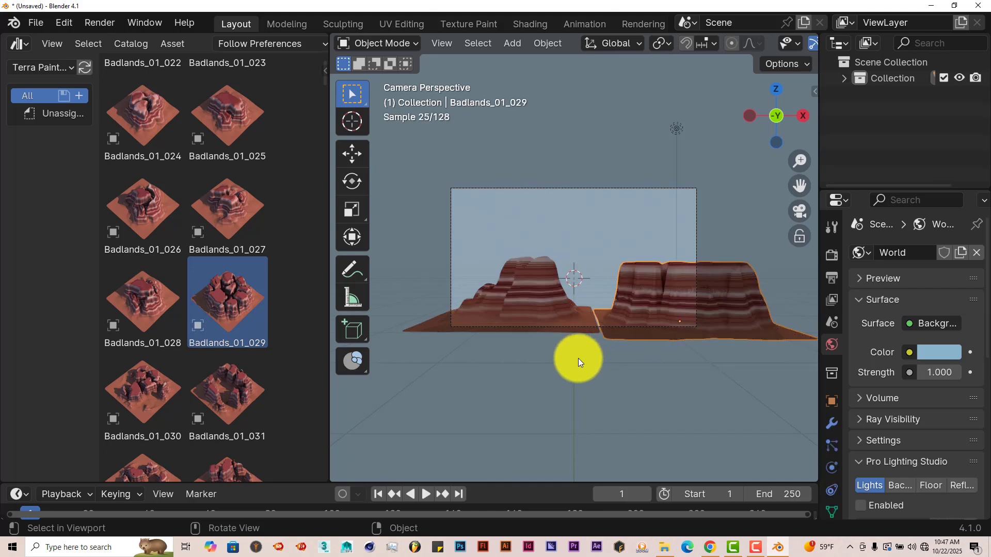
Step: Move the Badlands_01_029 terrain slightly left towards the first mesa and scale it up a little
left_click(352, 155)
left_click_drag(747, 324, 736, 325)
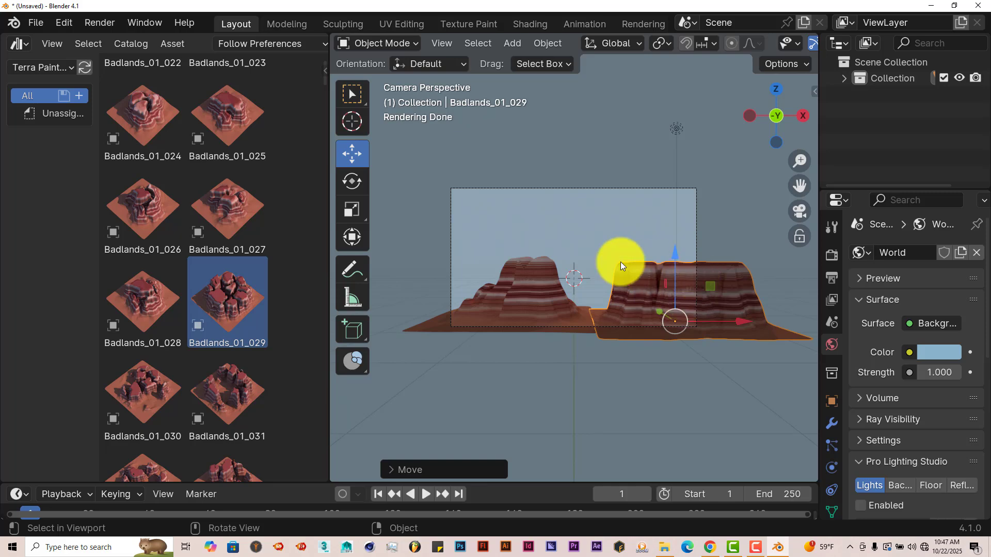
key("s")
left_click(677, 256)
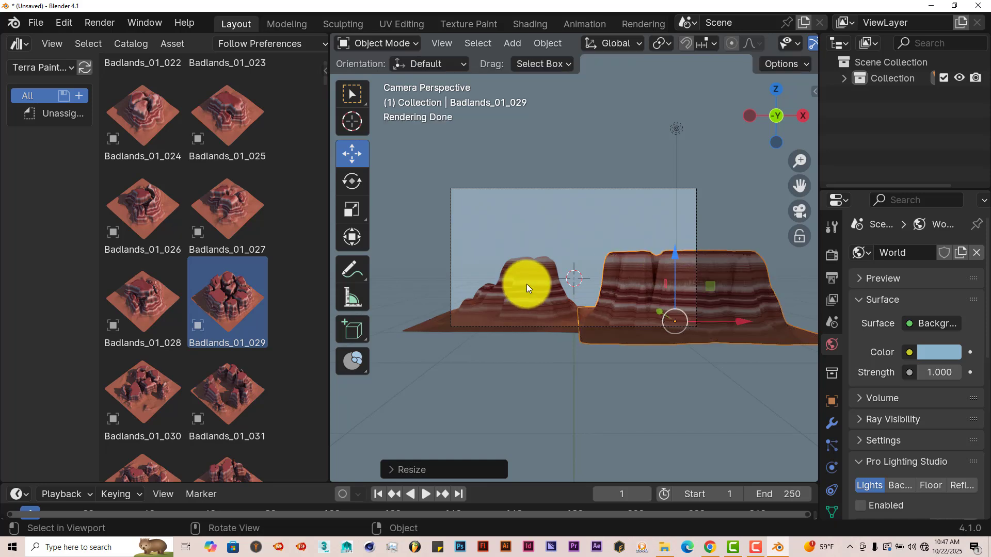
Step: Show the Badlands_01_029 terrain's modifiers and examine its subdivision levels and displacement strength
left_click(832, 424)
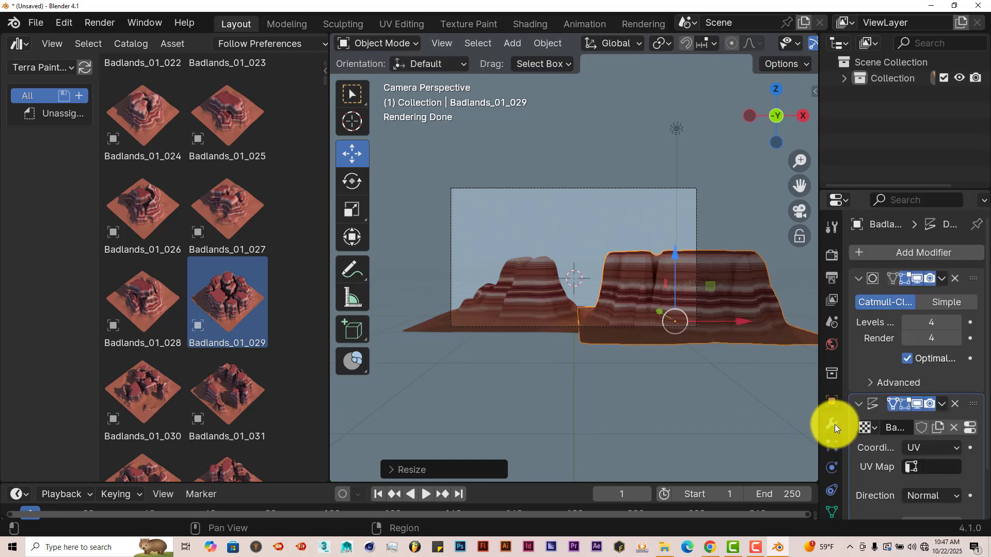
scroll(927, 439, "down", 3)
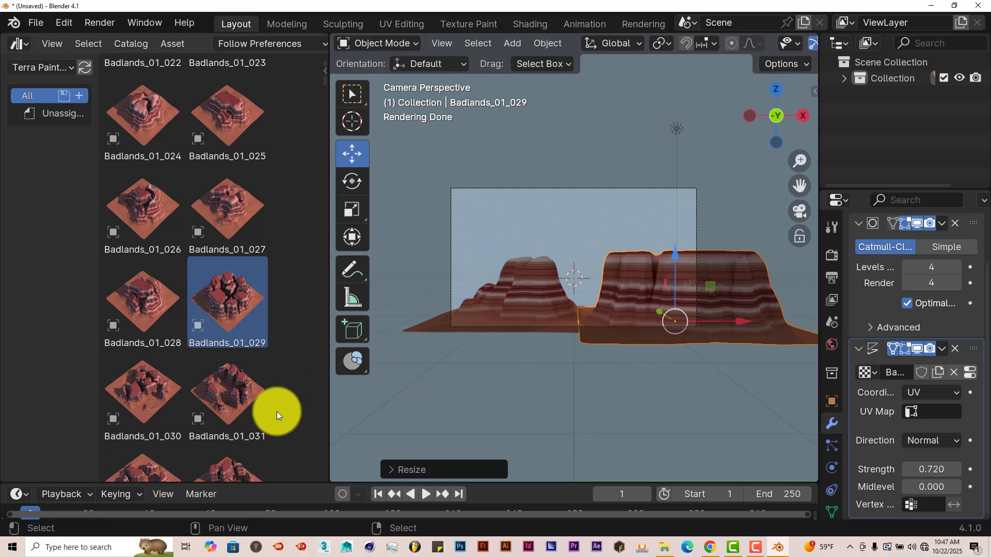
Step: Place the Desert_01_011 terrain from the library in the left foreground, in front of the first badlands mesa
scroll(274, 411, "down", 10)
scroll(273, 411, "down", 12)
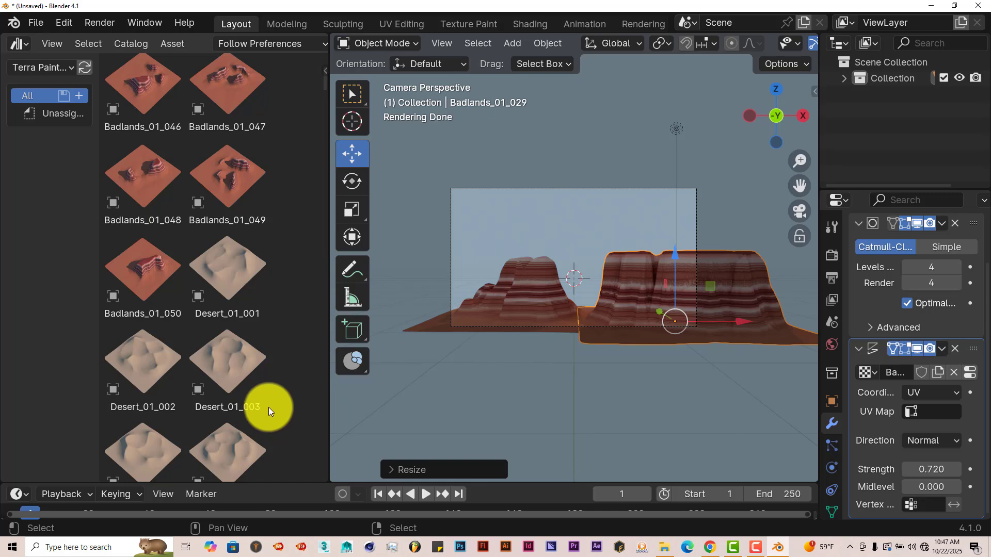
scroll(263, 406, "down", 1)
scroll(262, 405, "up", 4)
scroll(261, 406, "up", 6)
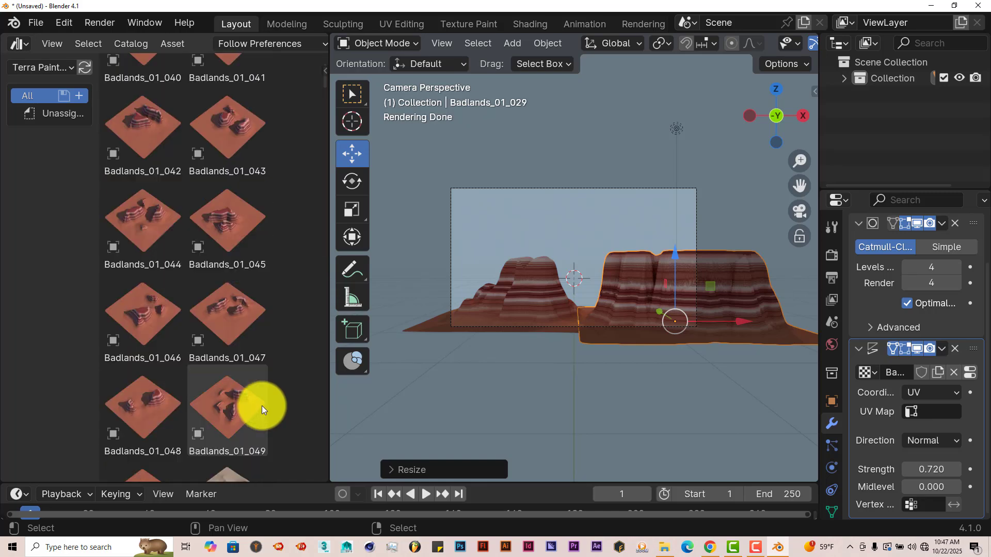
scroll(262, 405, "down", 4)
scroll(261, 406, "down", 8)
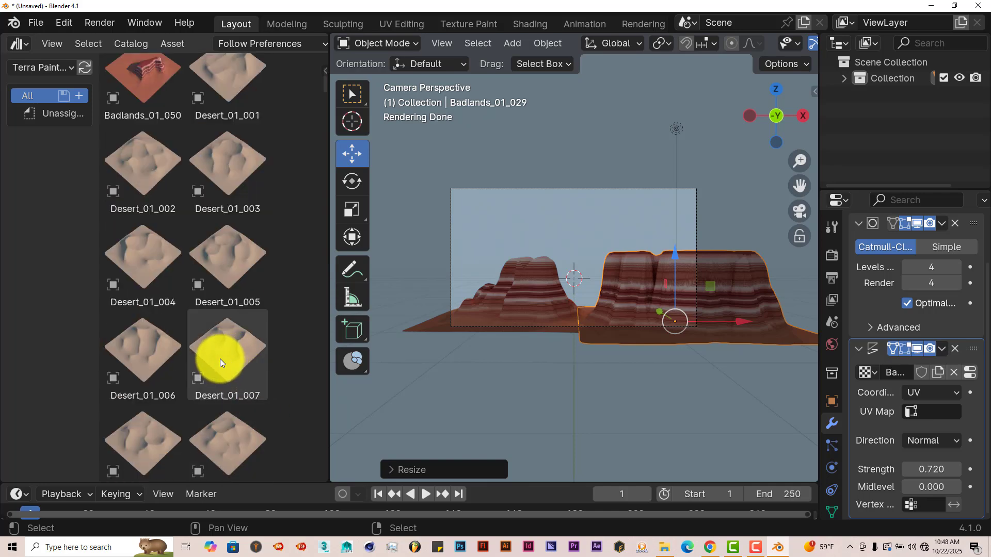
scroll(222, 351, "down", 3)
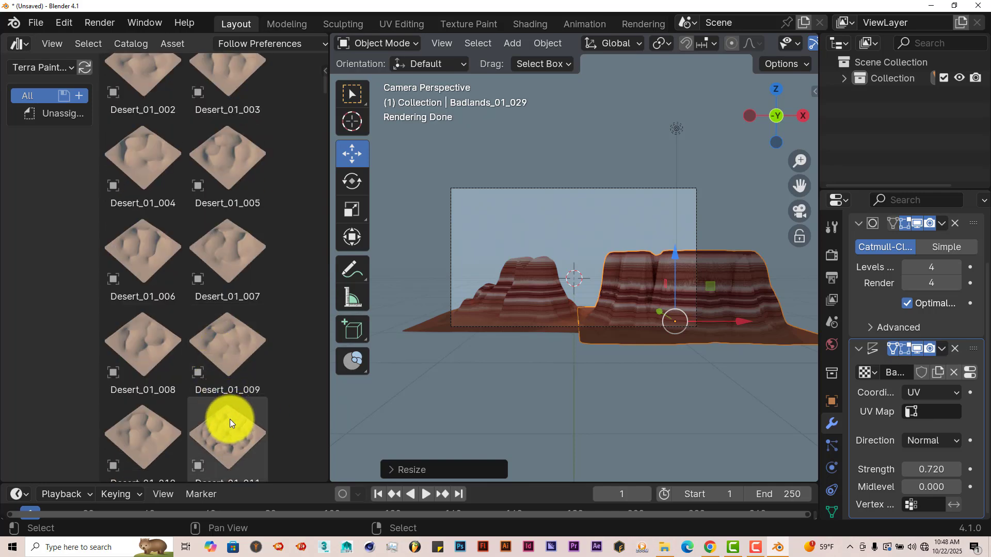
left_click_drag(230, 419, 478, 349)
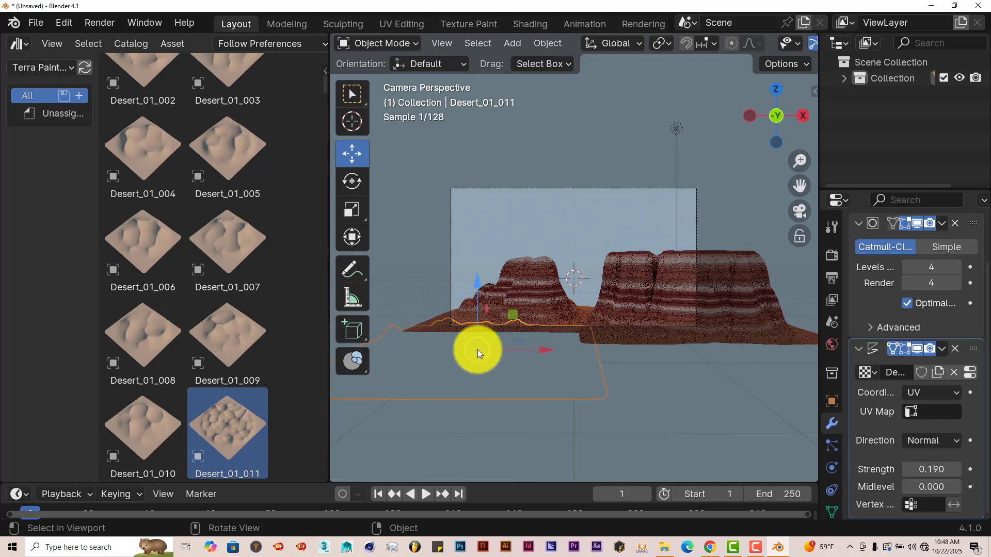
Step: Move the camera back along the global Y axis to about -13.7 m so the frame takes in more terrain
left_click(592, 189)
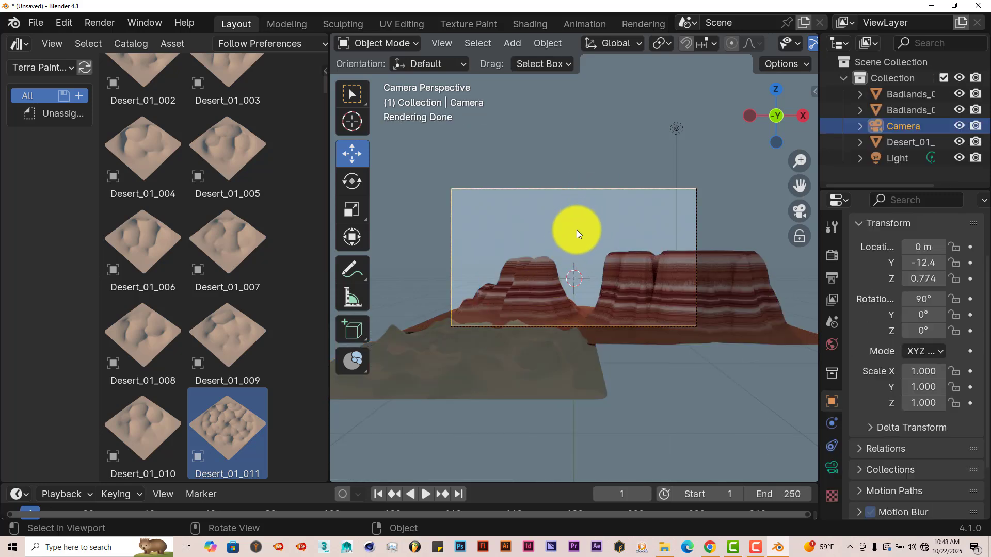
key("g")
key("y")
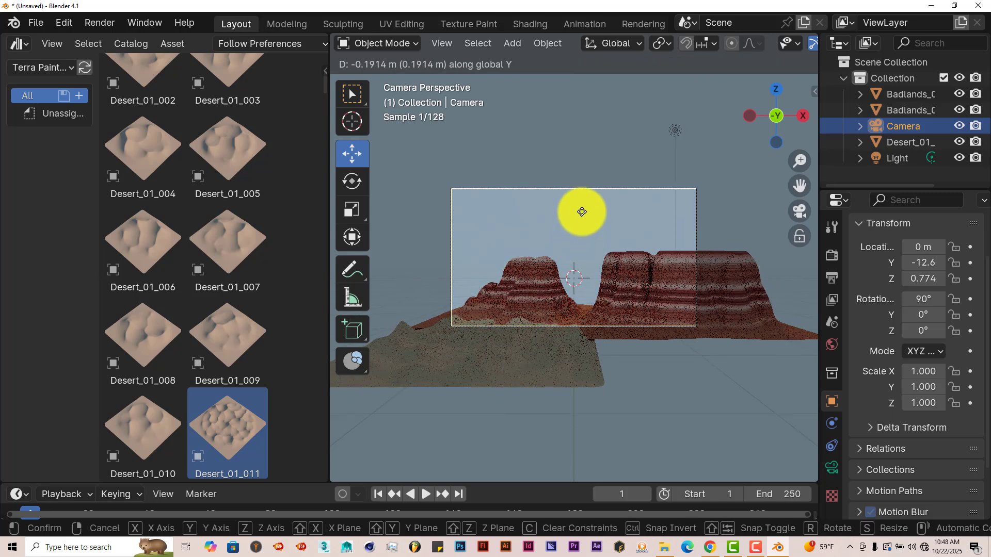
left_click(582, 200)
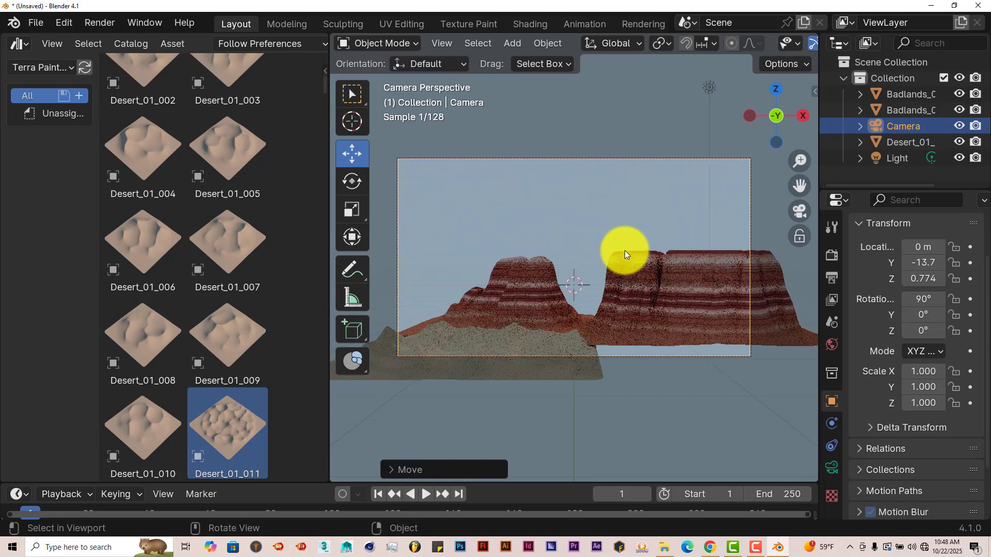
left_click_drag(796, 181, 798, 176)
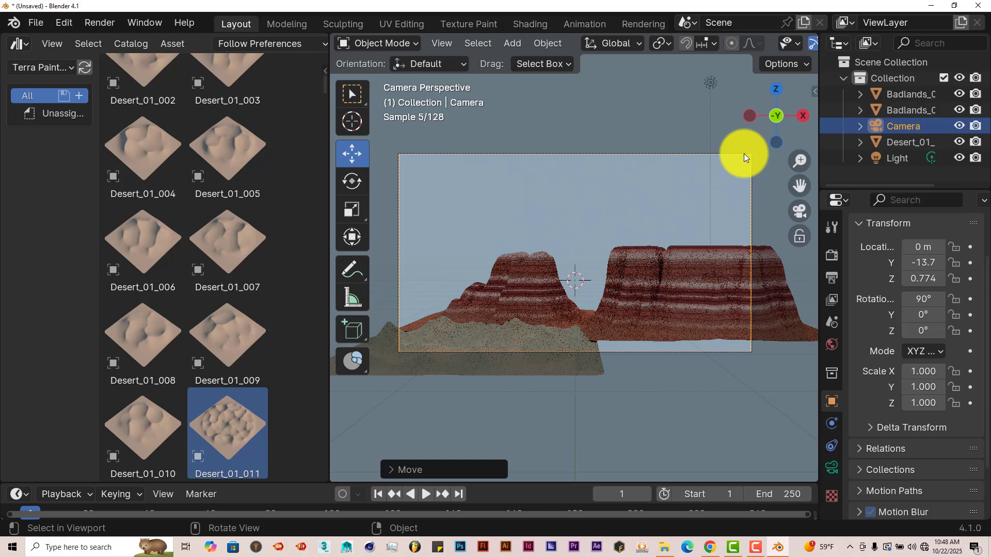
Step: Change the scene light to a Sun with a pale yellow color of hue 0.142 and saturation 0.451
left_click(710, 81)
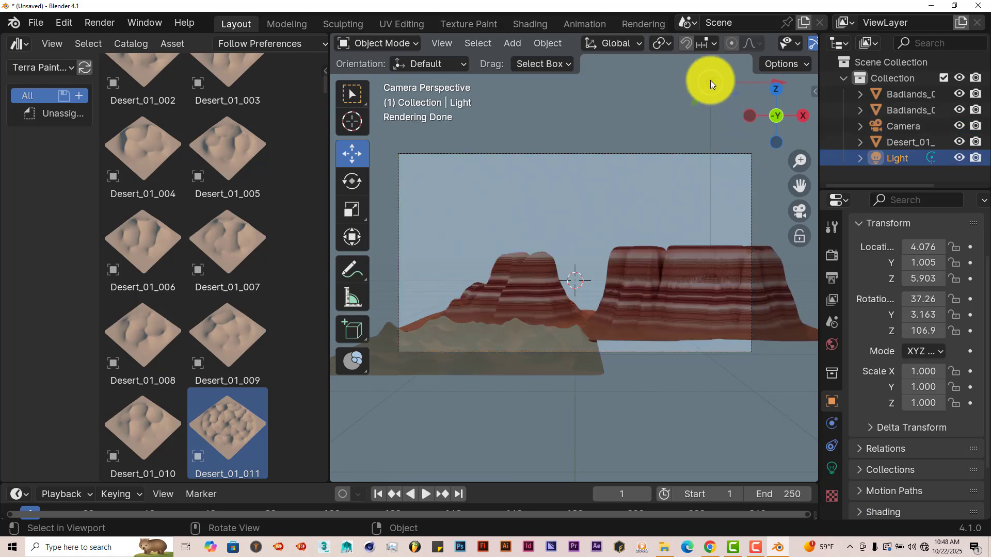
left_click(831, 468)
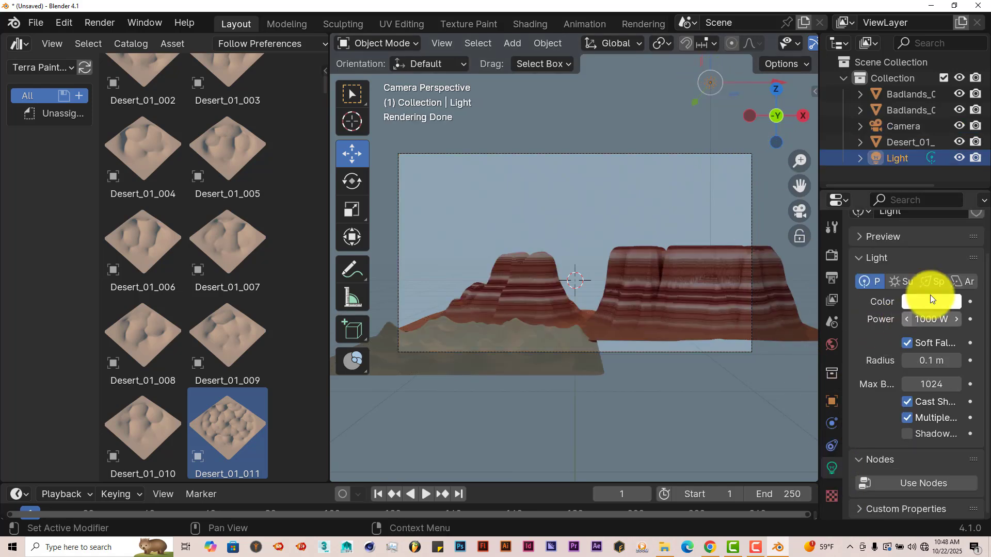
left_click(912, 284)
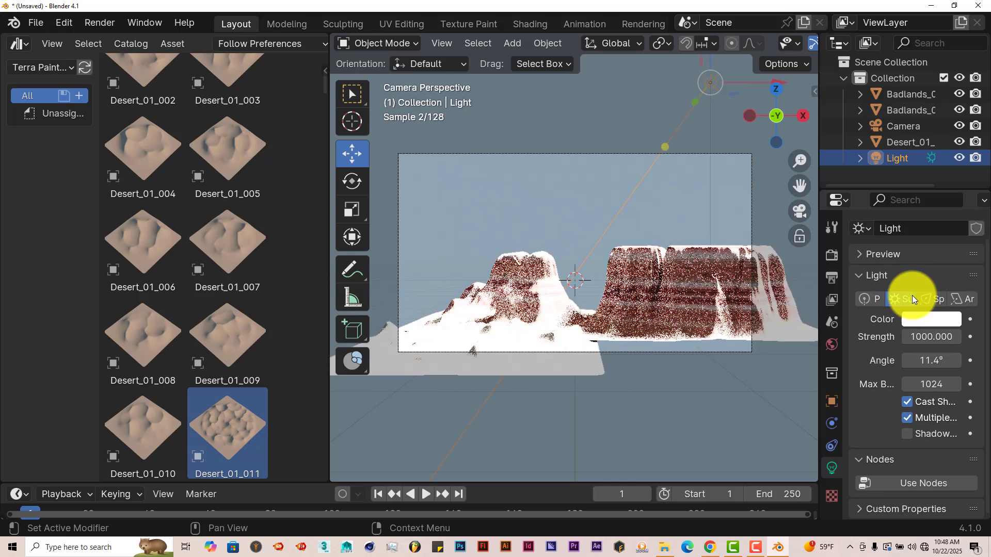
left_click(930, 320)
left_click(848, 160)
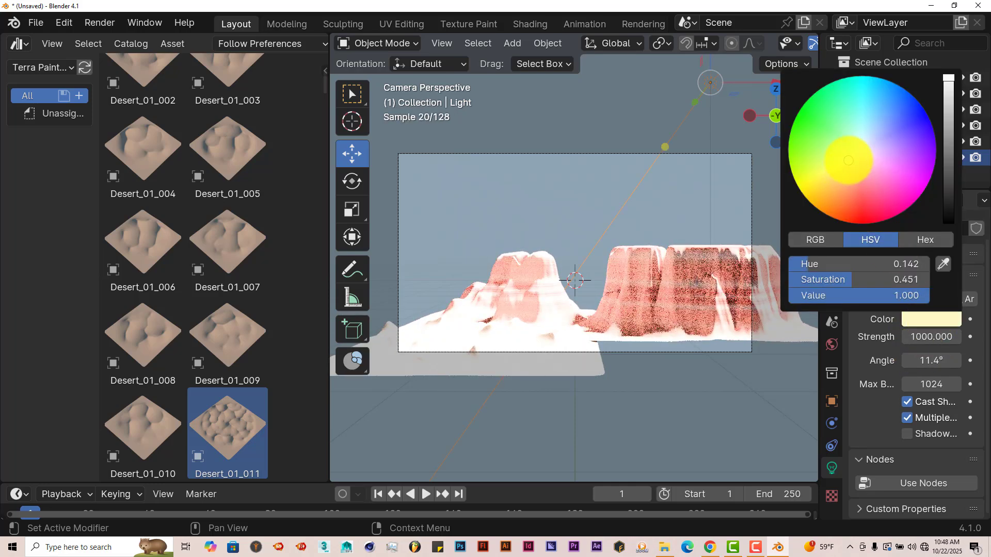
Step: Set the sun light's strength to 5
left_click(916, 336)
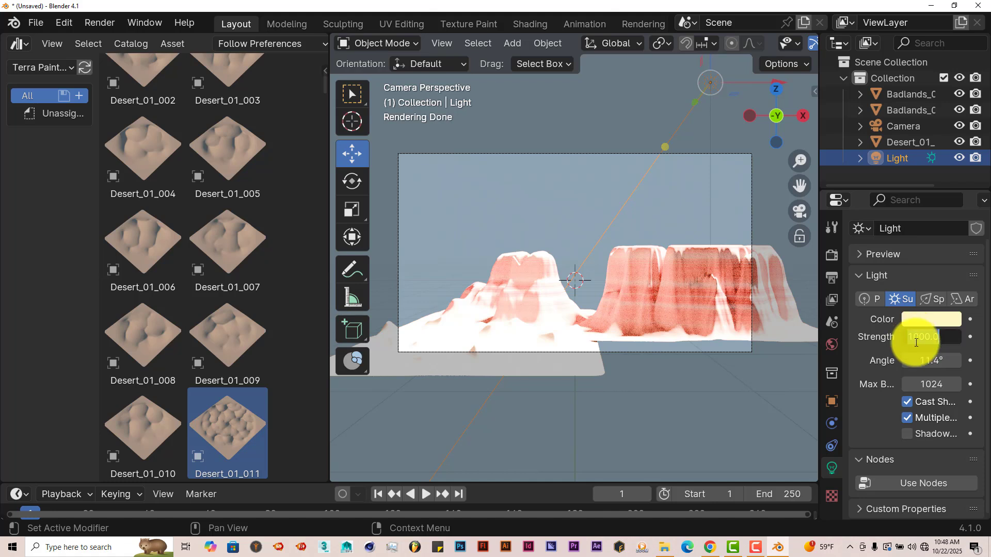
type("5")
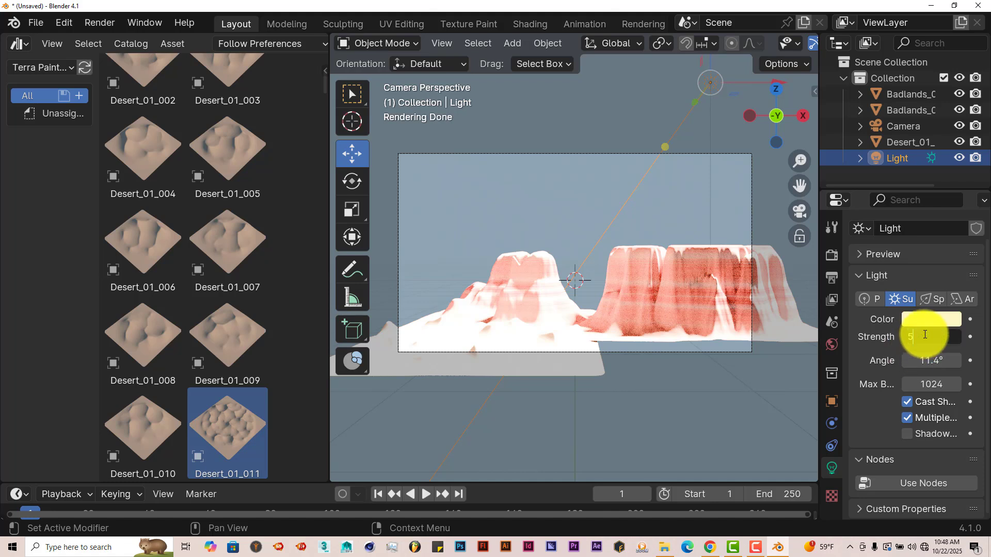
key("Return")
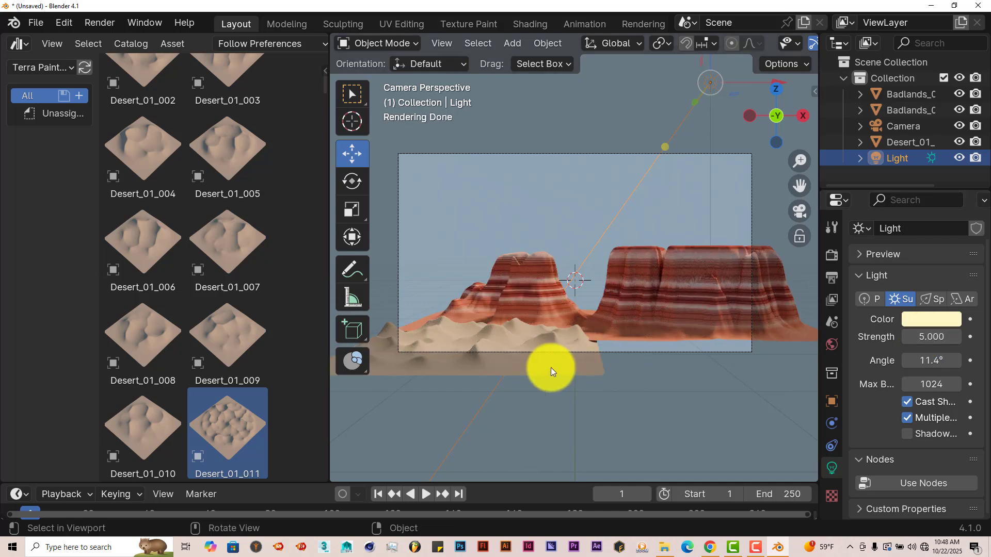
Step: Place the Desert_01_033 terrain from the library in the right foreground, in front of the large badlands mesa
scroll(227, 345, "down", 5)
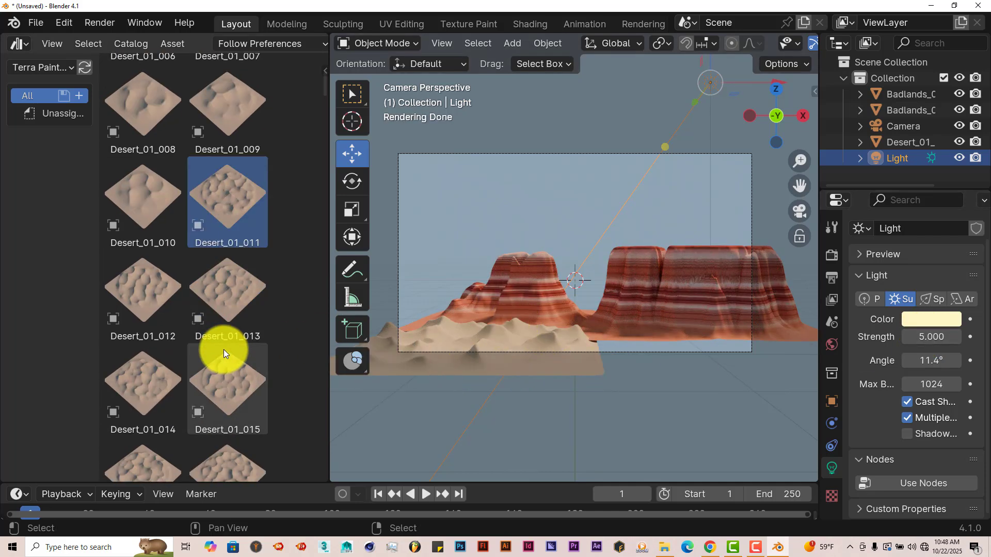
scroll(228, 369, "down", 12)
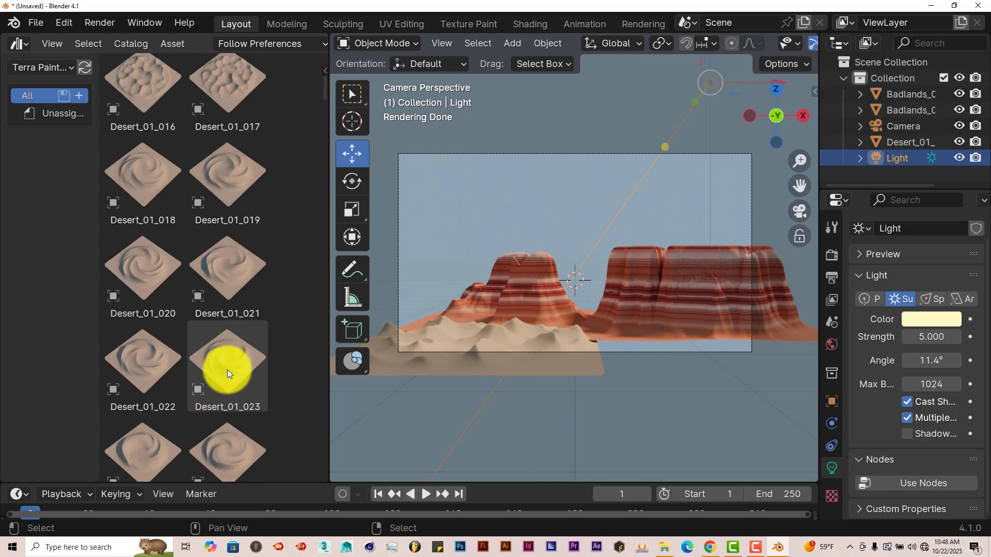
scroll(227, 375, "down", 9)
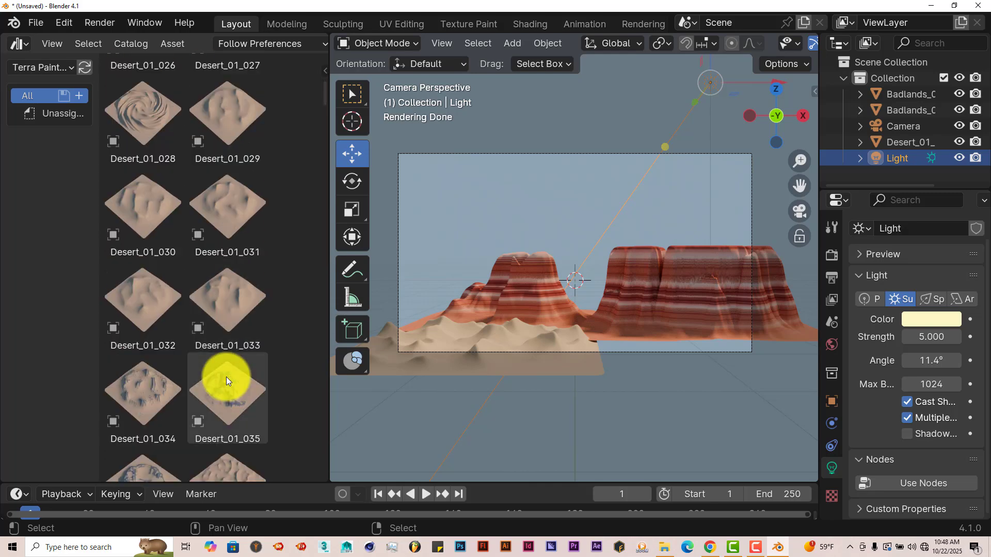
left_click_drag(228, 217, 702, 361)
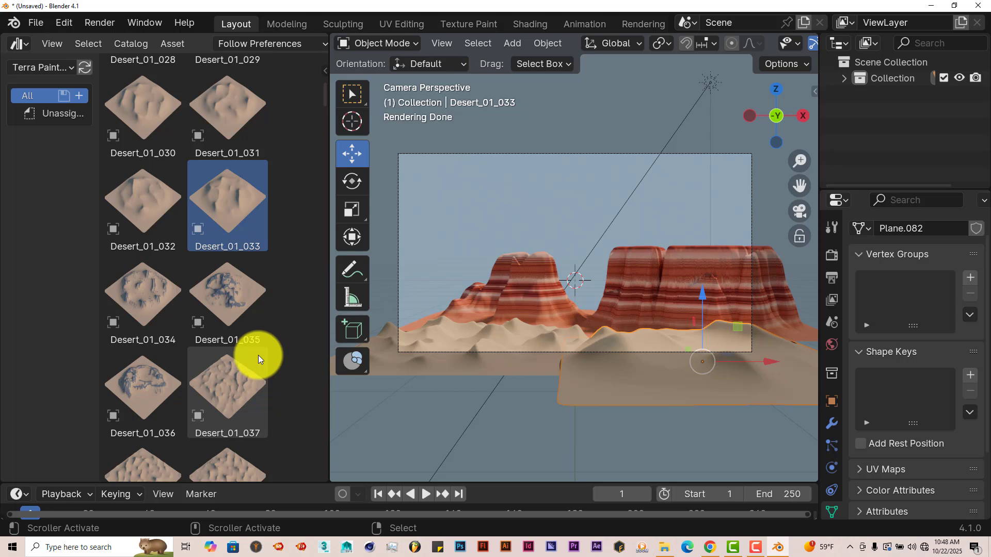
Step: Place the Badlands_01_025 terrain from the library in the gap between the two mesas and scale it up
scroll(258, 355, "down", 5)
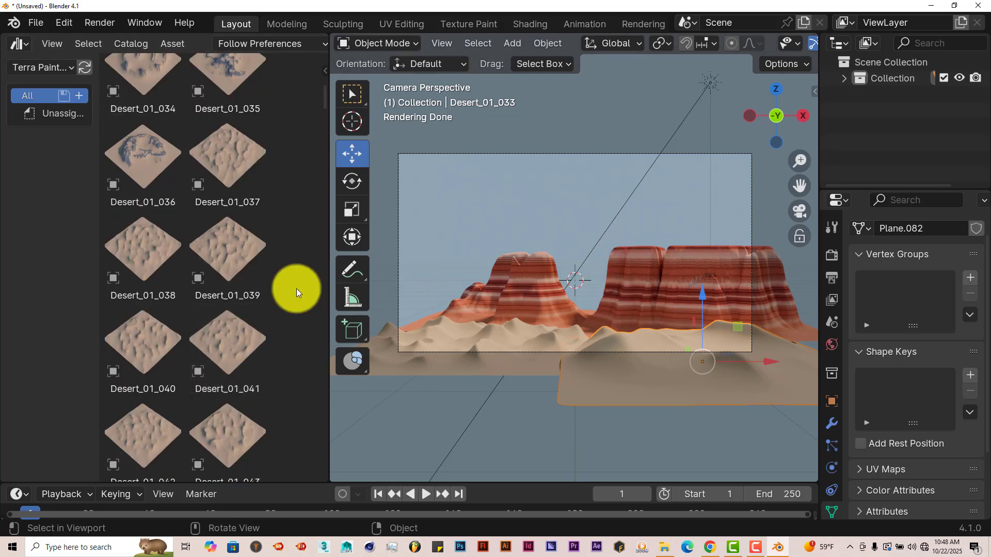
scroll(196, 302, "up", 20)
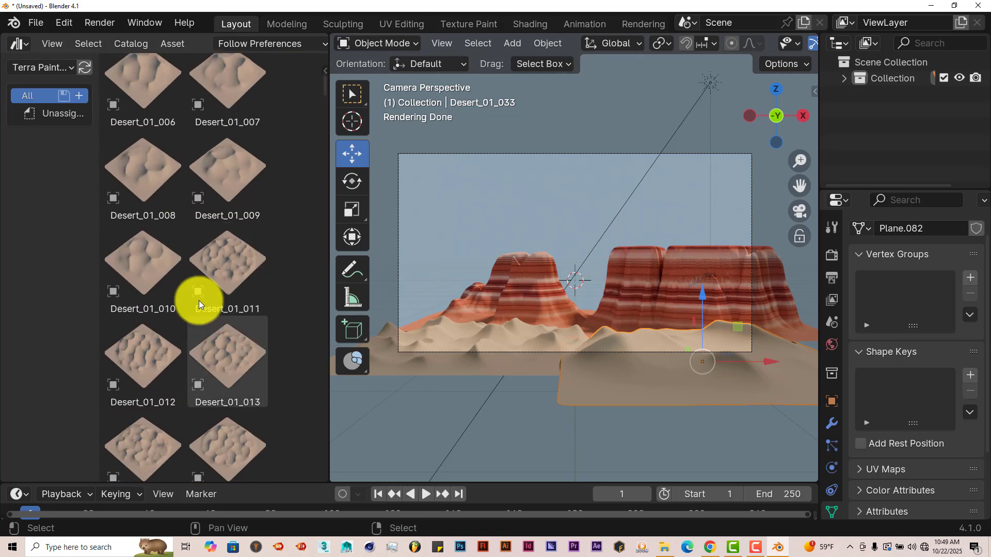
scroll(199, 302, "up", 20)
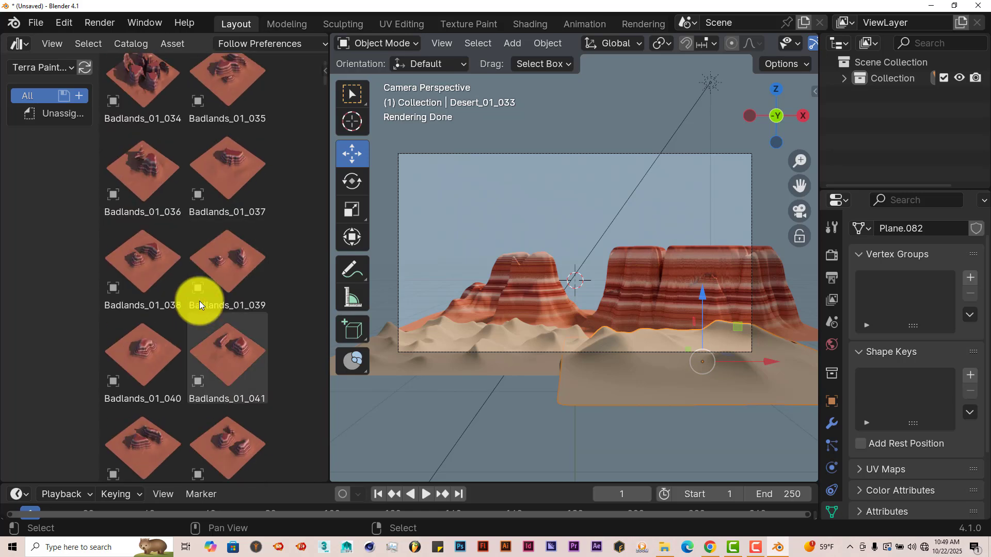
scroll(199, 301, "up", 8)
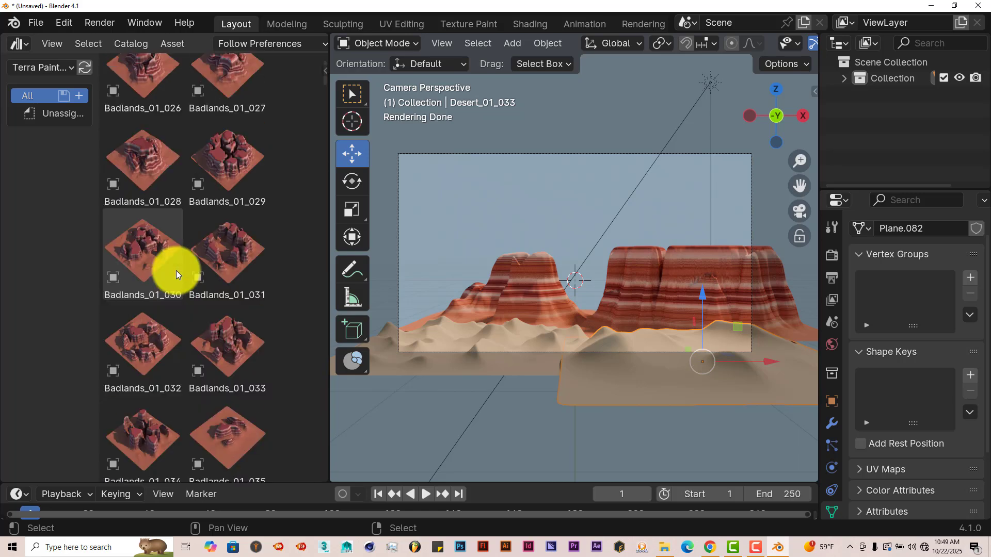
scroll(175, 270, "up", 3)
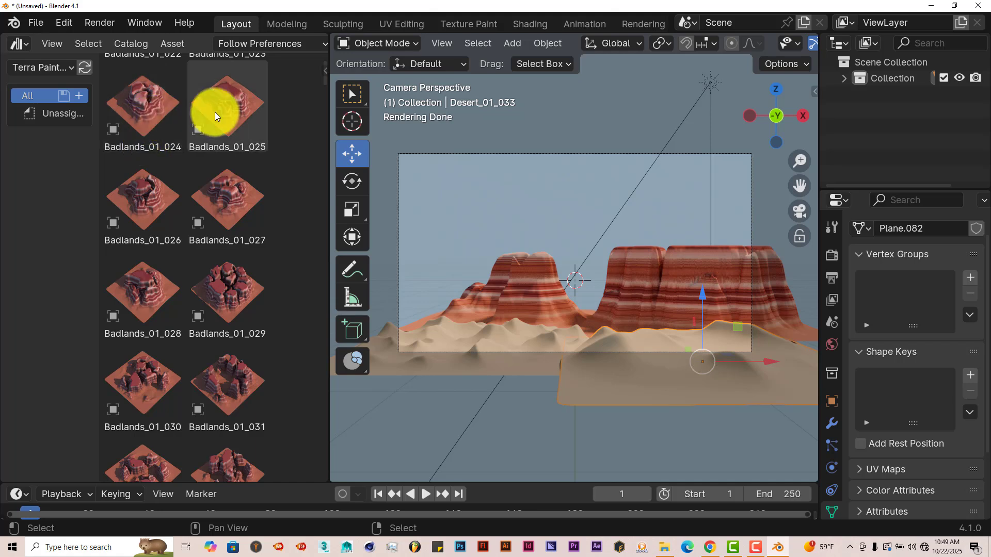
left_click_drag(215, 112, 592, 302)
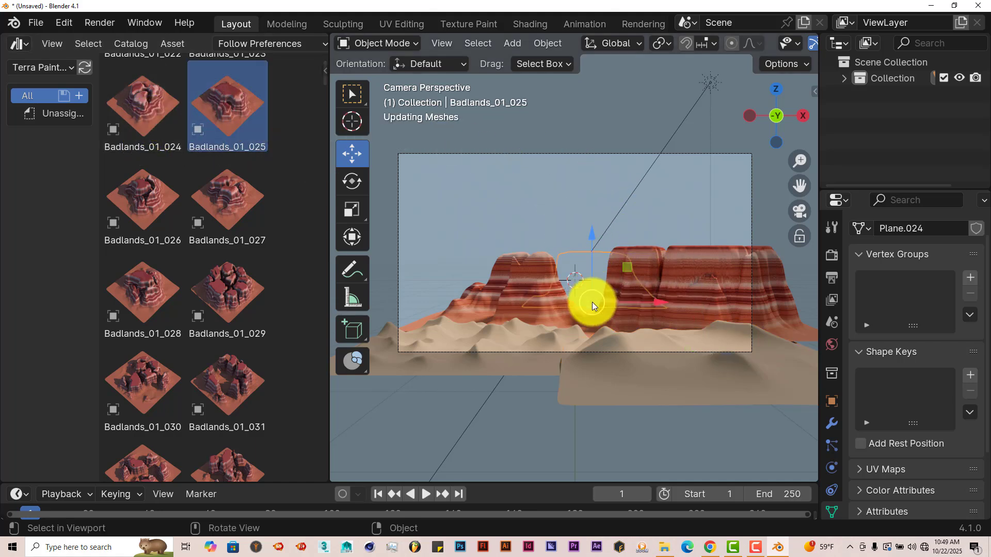
key("s")
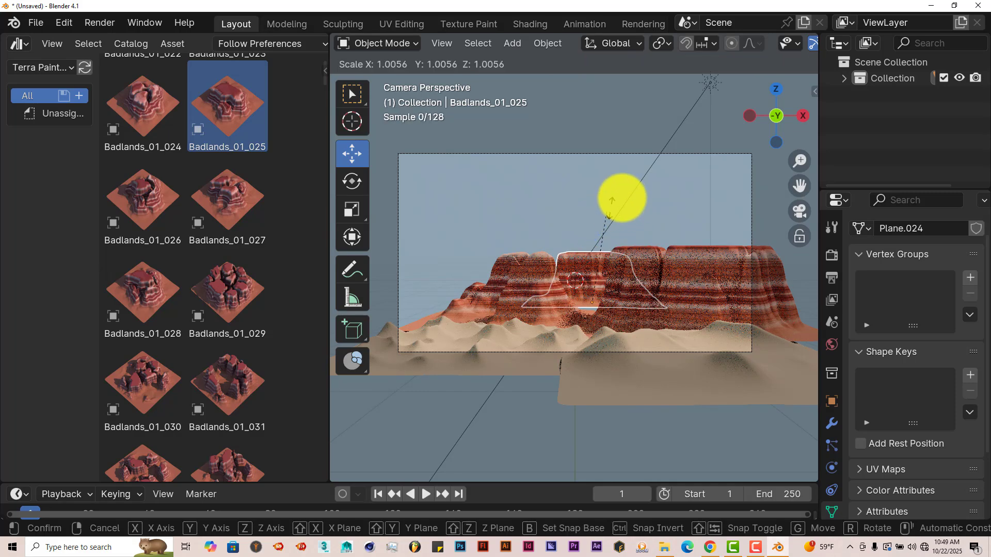
left_click(641, 127)
Step: Shift the Badlands_01_025 mesa about 0.76 m along Y and move it left to stand behind the small mesa
middle_click_drag(641, 127, 504, 340)
key("g")
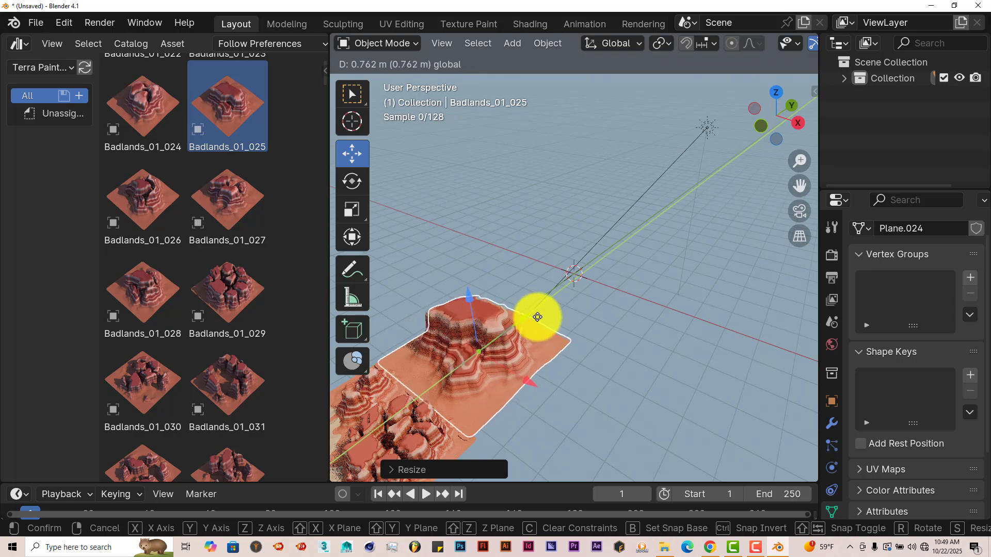
left_click(535, 316)
key("KP_0")
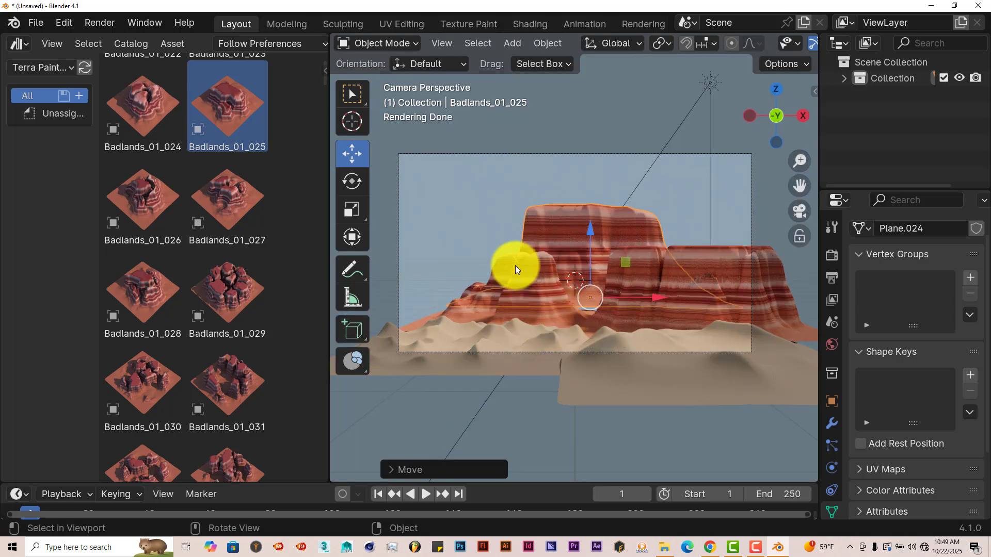
left_click_drag(657, 298, 564, 299)
left_click_drag(508, 233, 492, 249)
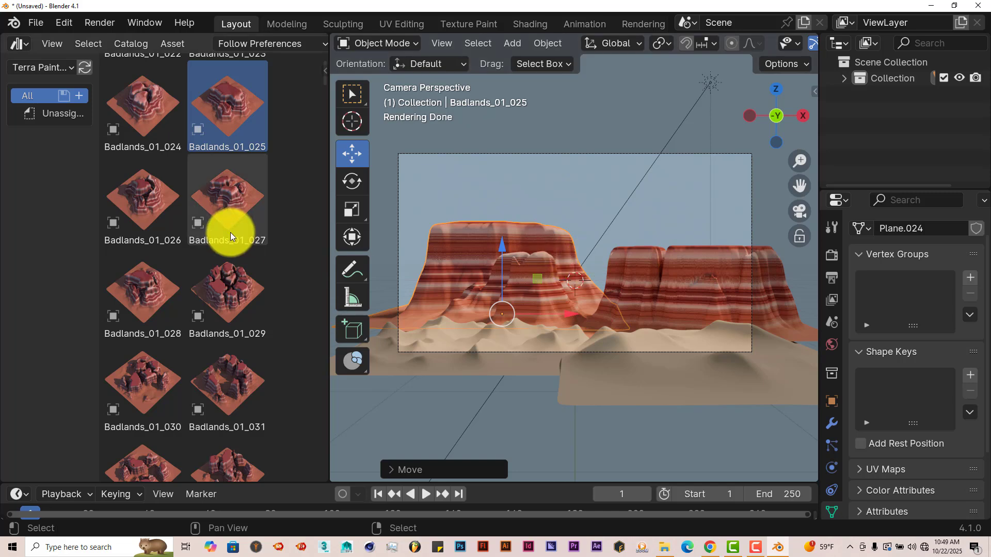
Step: Place cloud 2 from the library above the left mesa, scale it up and lower it along Z
scroll(259, 242, "up", 20)
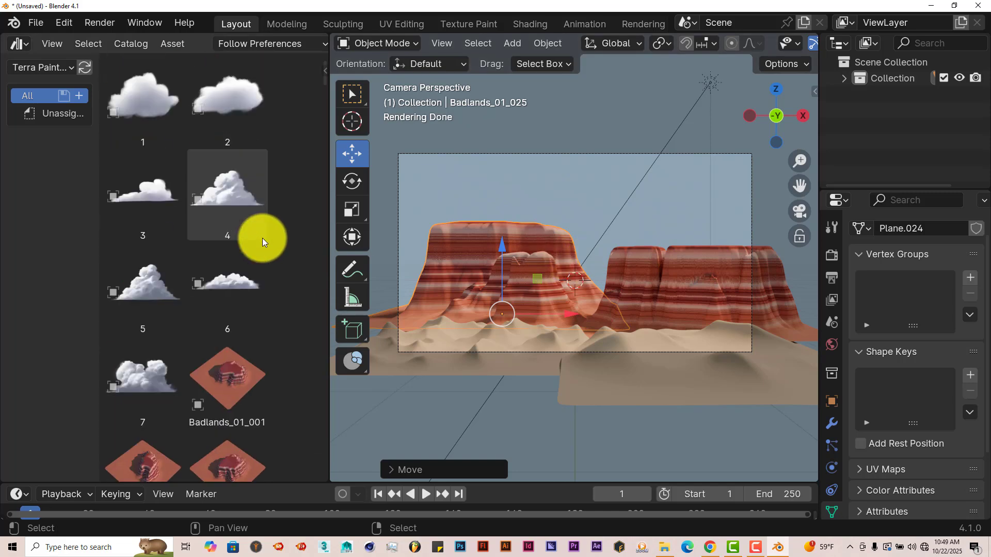
left_click_drag(218, 133, 501, 218)
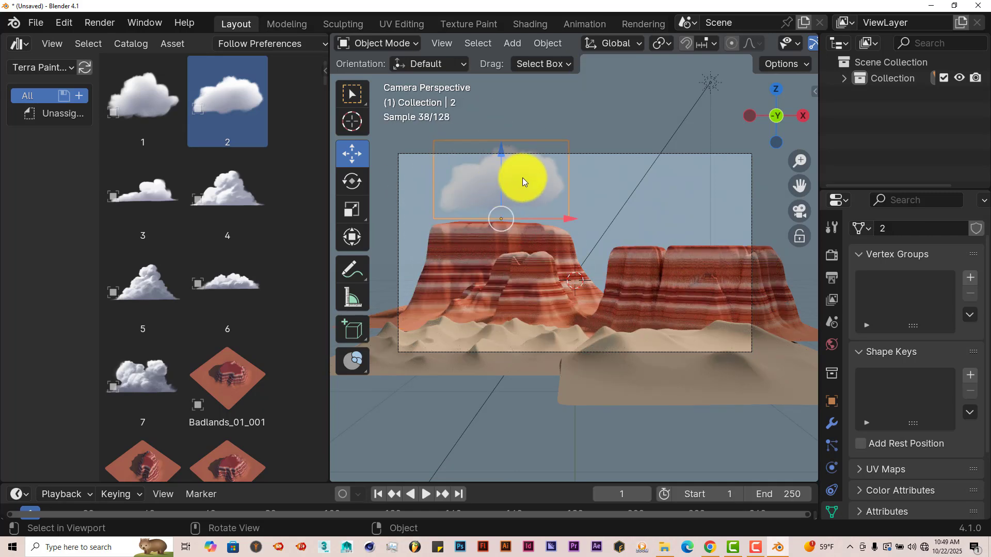
key("s")
left_click(579, 155)
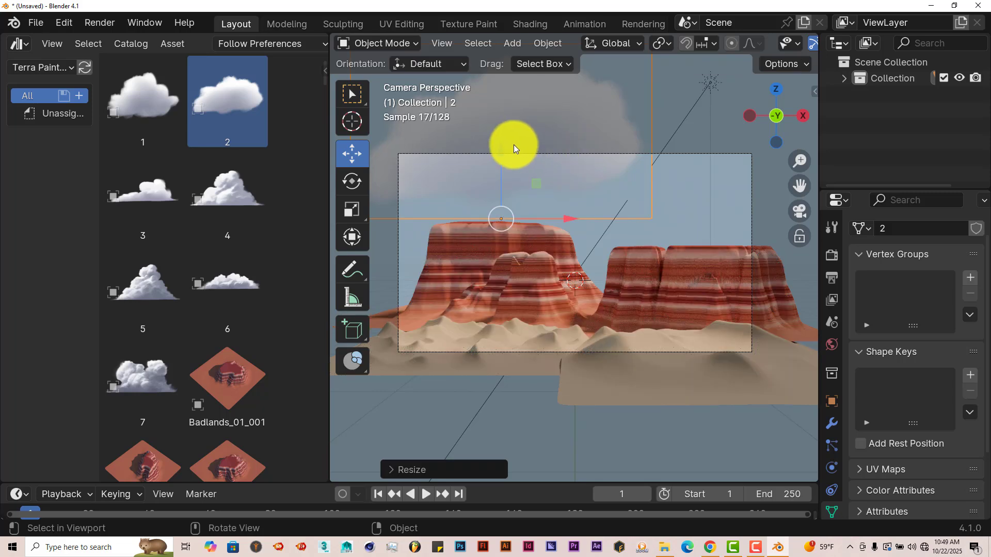
key("g")
key("z")
left_click(494, 207)
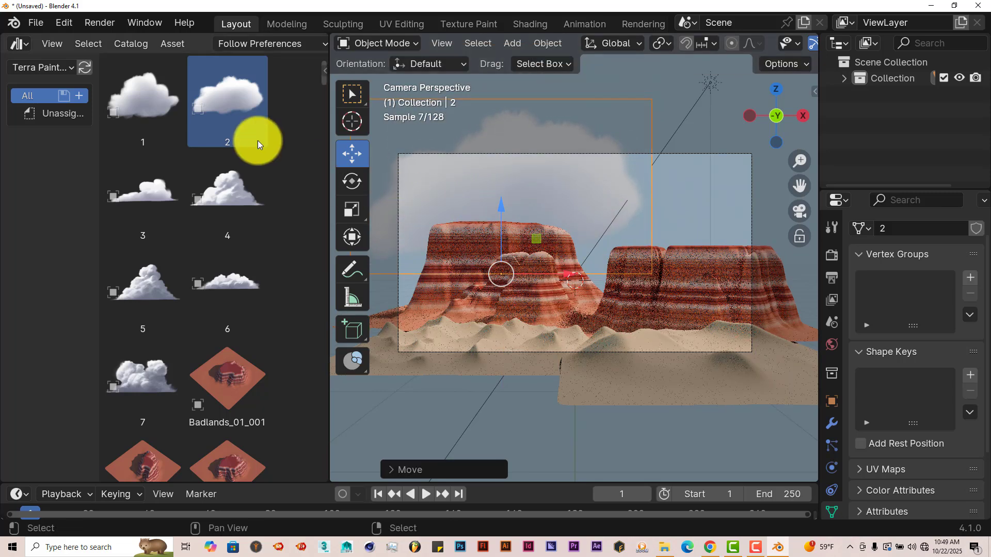
Step: Place cloud 1 from the library above the right mesa and scale it up
left_click_drag(146, 98, 711, 233)
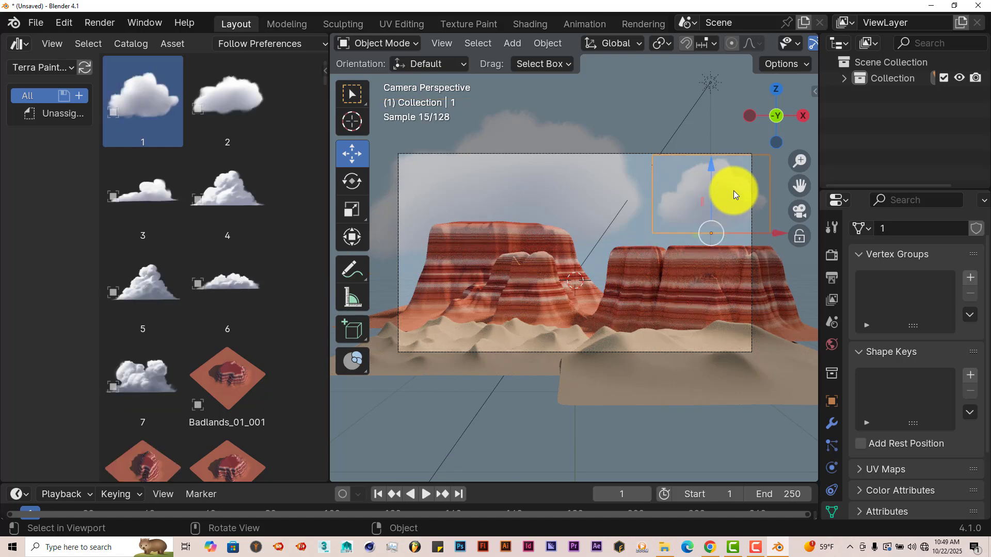
key("s")
left_click(738, 160)
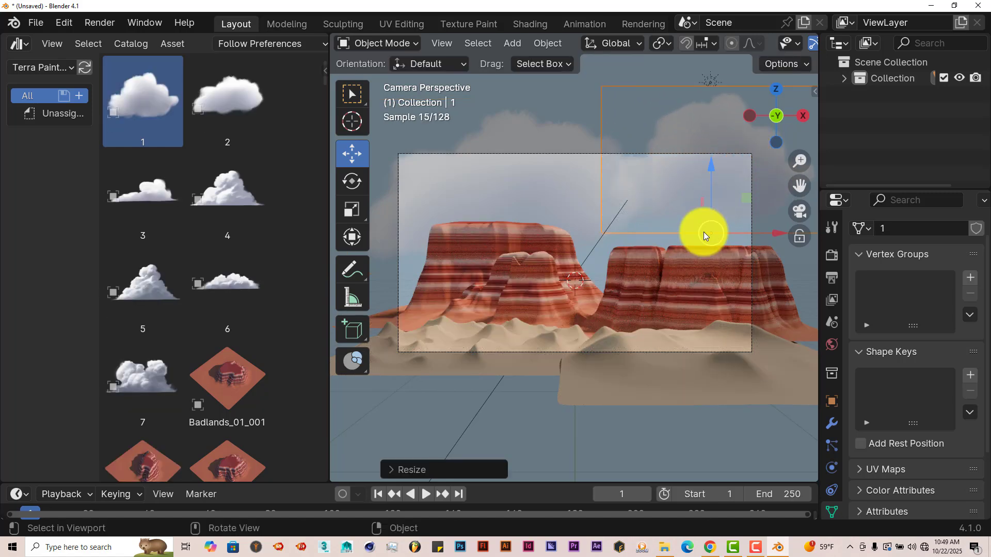
Step: Select both cloud planes and move them together closer to the mesas, checking through the camera
middle_click_drag(699, 230, 553, 296)
left_click(626, 242)
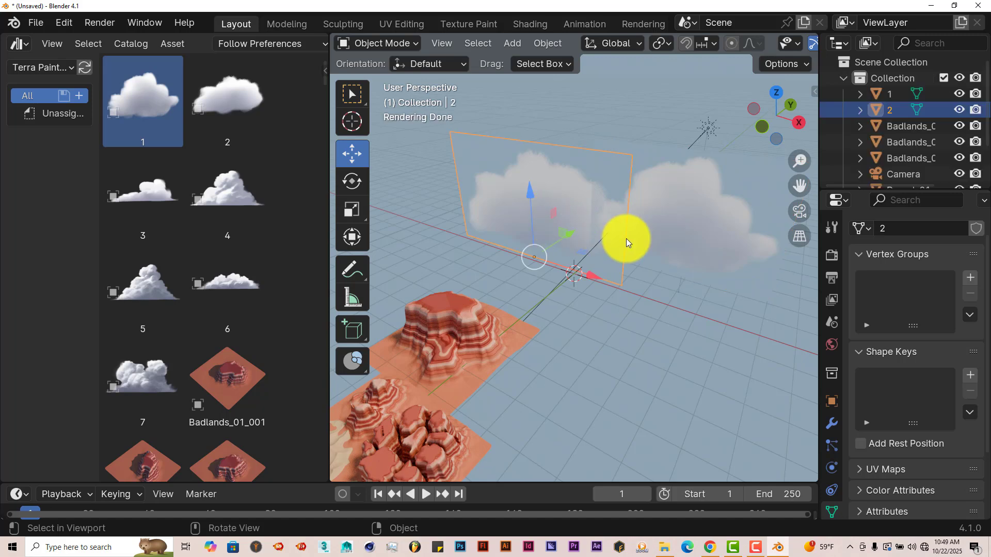
left_click(674, 228, "shift")
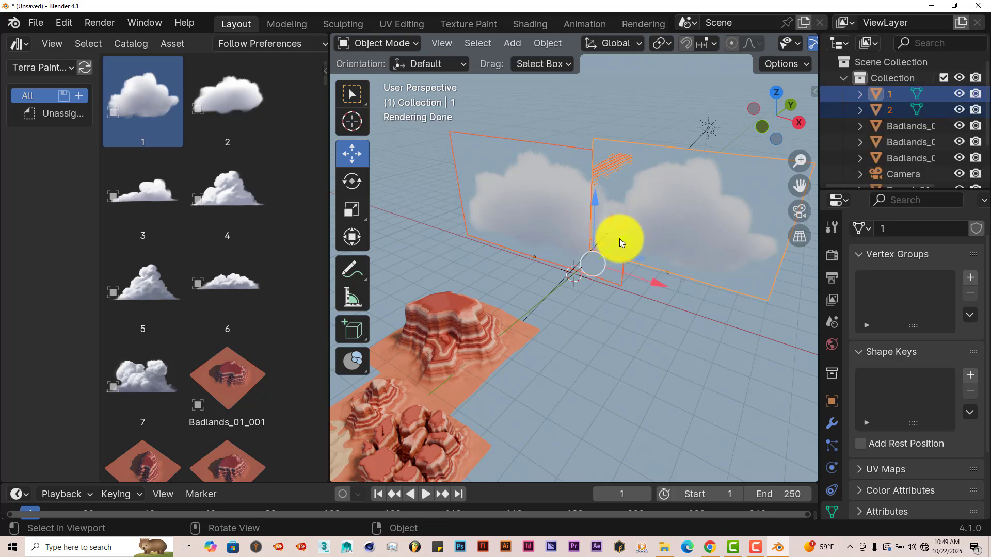
left_click_drag(619, 239, 492, 359)
key("KP_0")
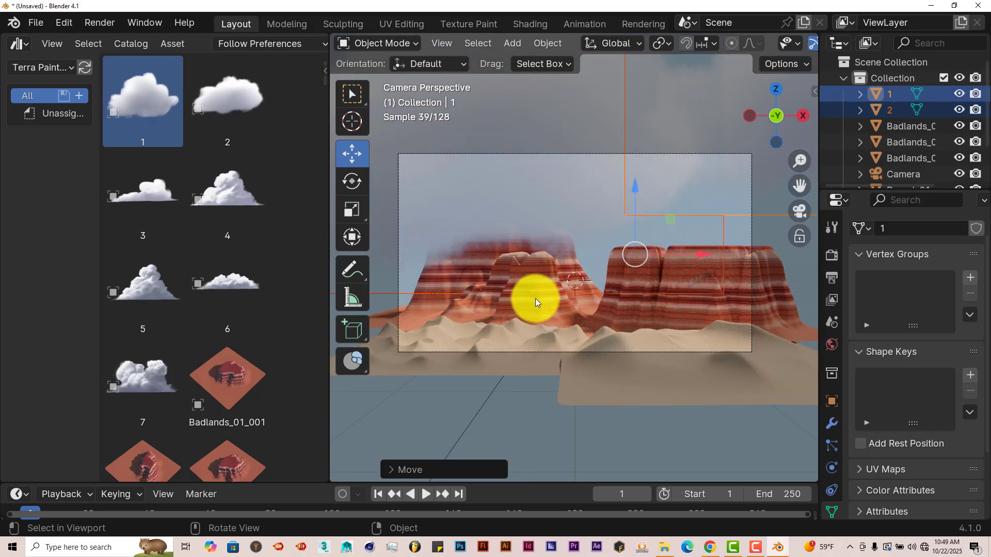
Step: Lower cloud 2 about 0.2 m along Z over the left mesa
left_click(522, 209)
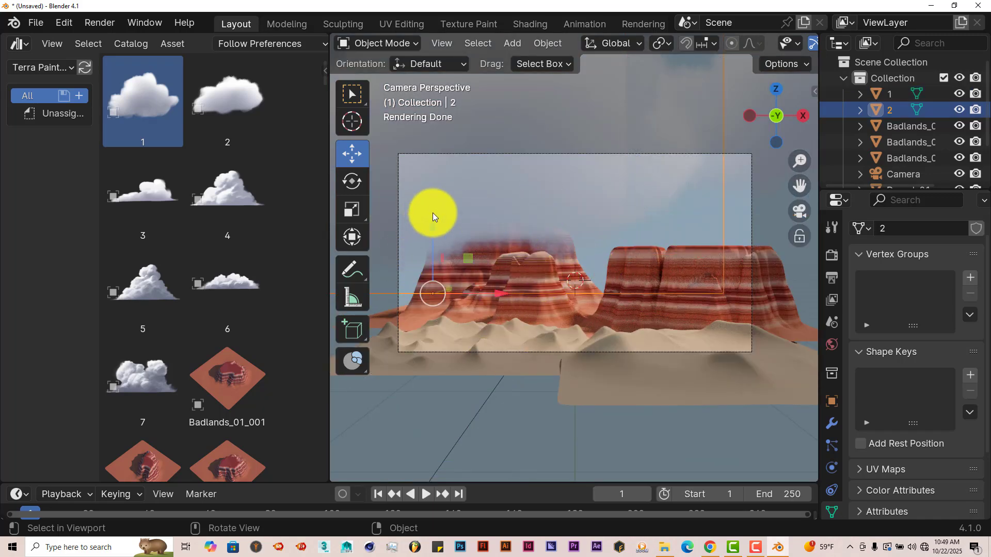
key("g")
key("z")
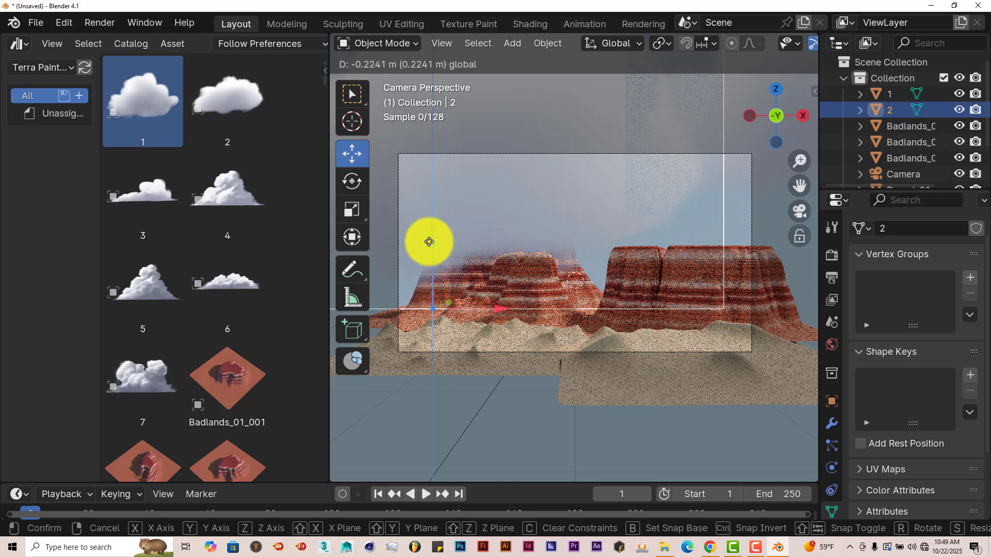
left_click(428, 242)
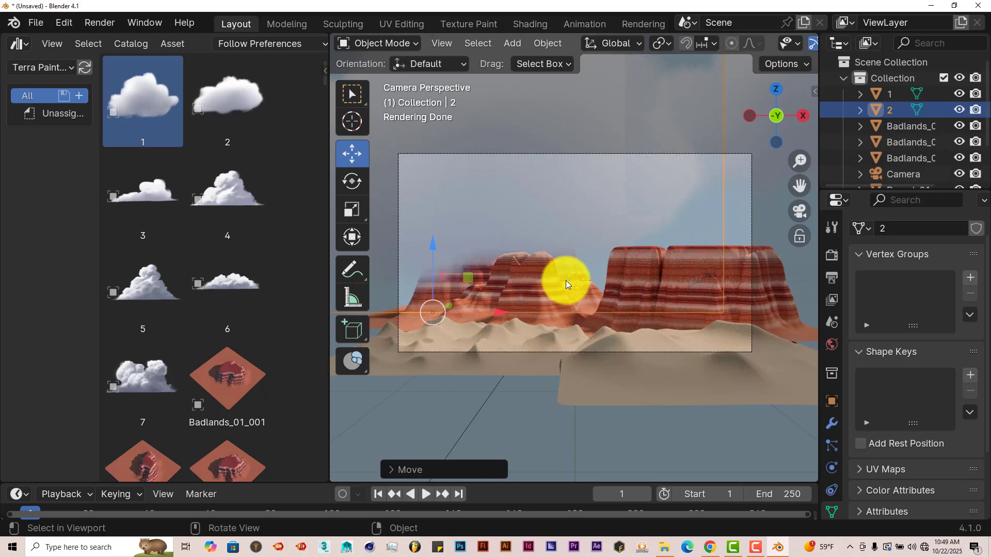
Step: Move cloud 1 about 0.97 m along X and lower it along Z behind the right mesa
left_click(673, 112)
scroll(722, 206, "down", 2)
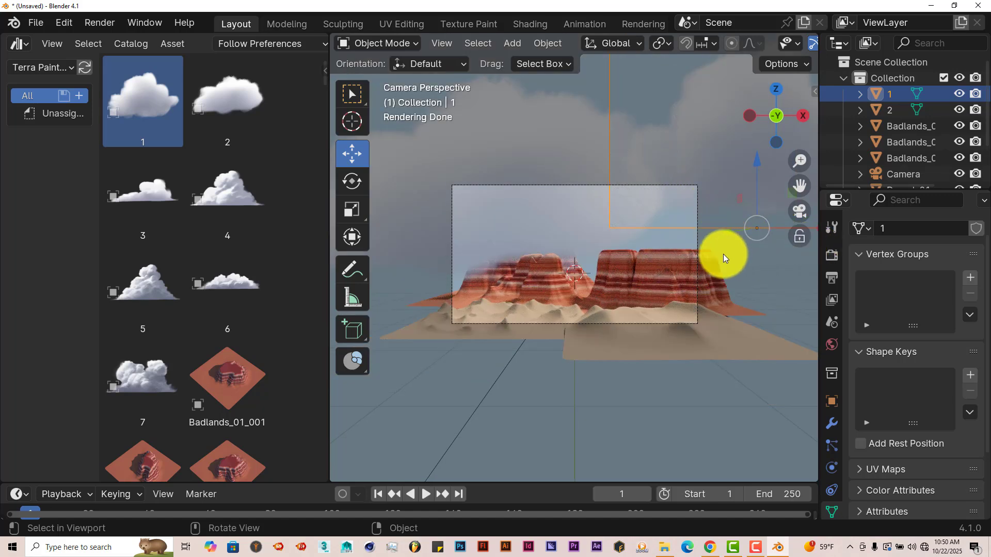
key("g")
key("x")
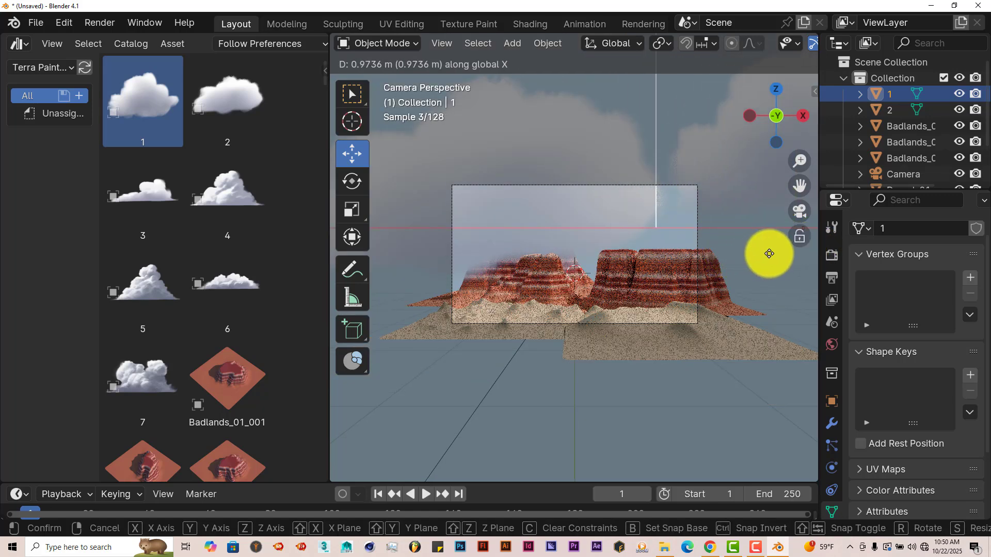
left_click(768, 255)
key("g")
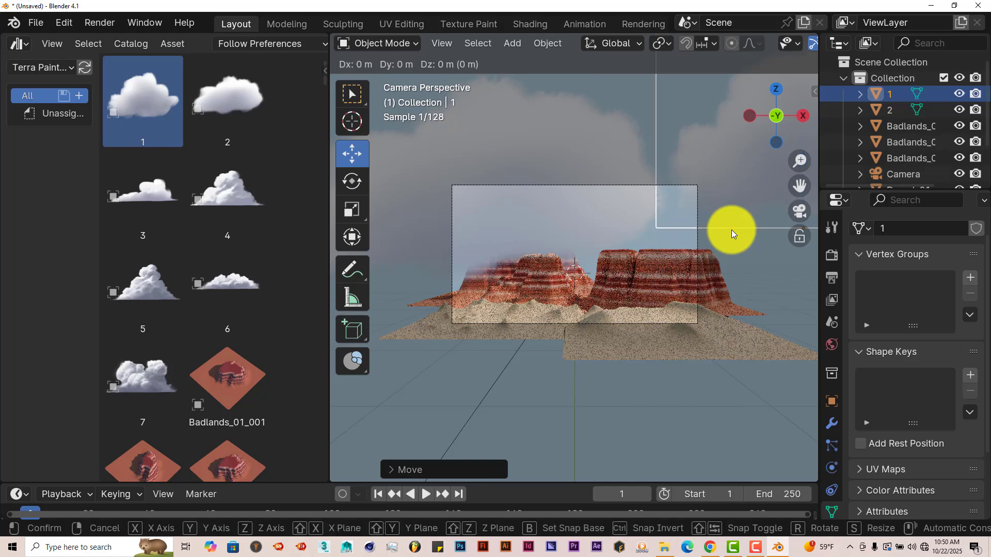
key("z")
left_click(731, 274)
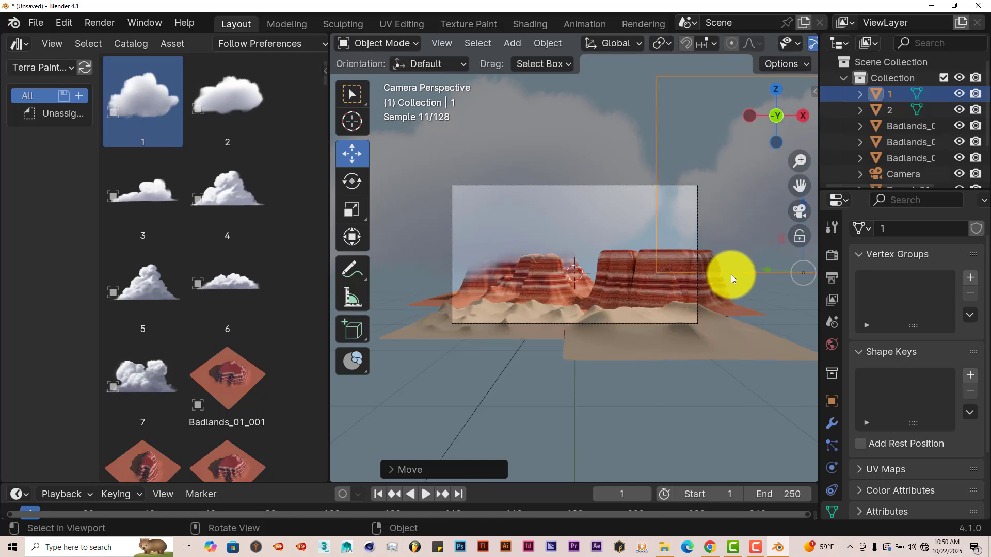
scroll(670, 334, "up", 2)
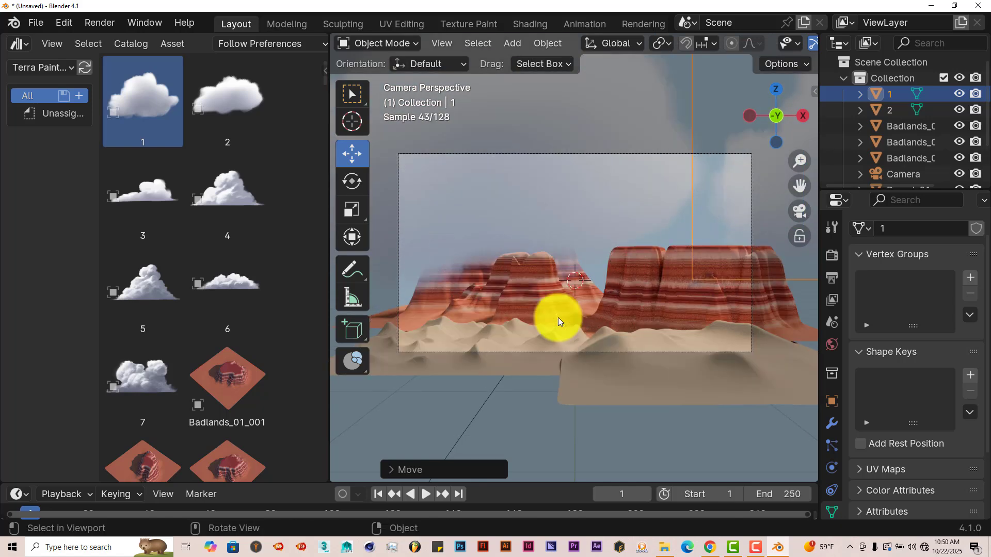
left_click_drag(799, 186, 821, 200)
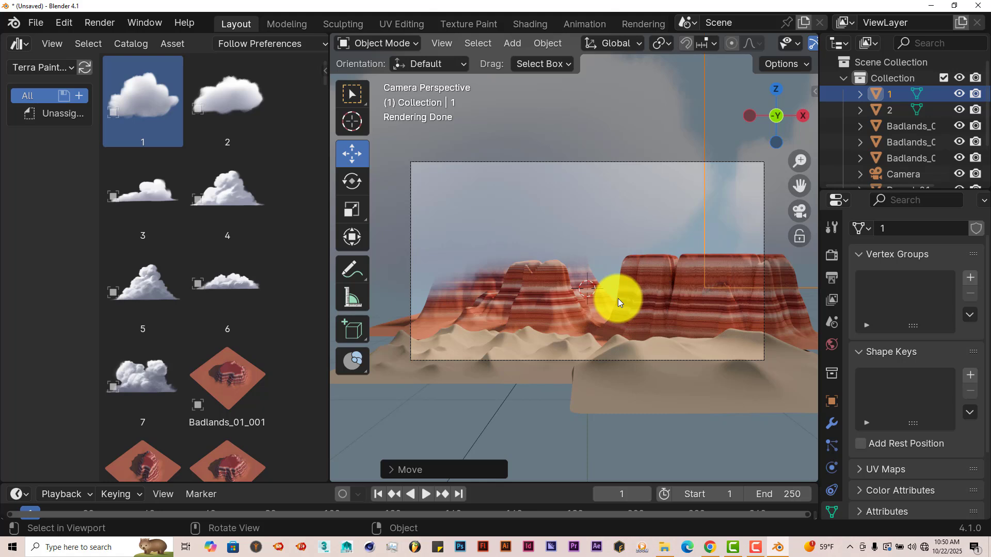
Step: Select cloud 2, split the asset library area horizontally and make its upper half a Shader Editor with the sidebar collapsed
left_click(658, 202)
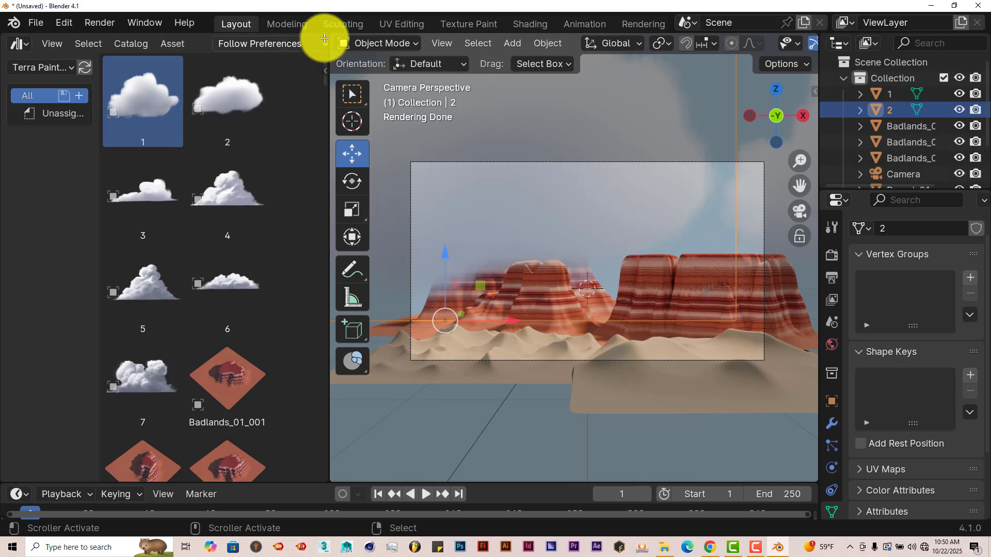
left_click_drag(324, 39, 292, 229)
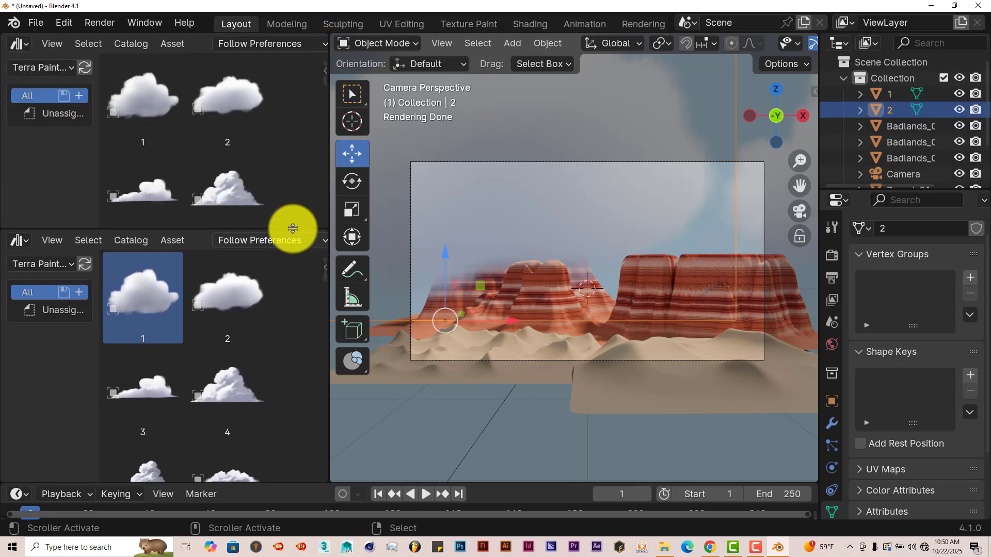
left_click(26, 48)
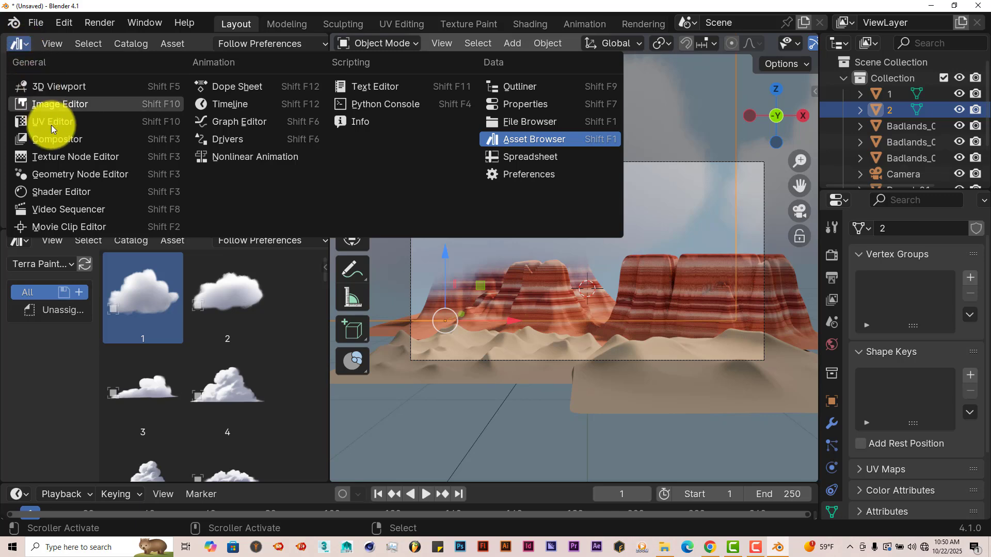
left_click(60, 193)
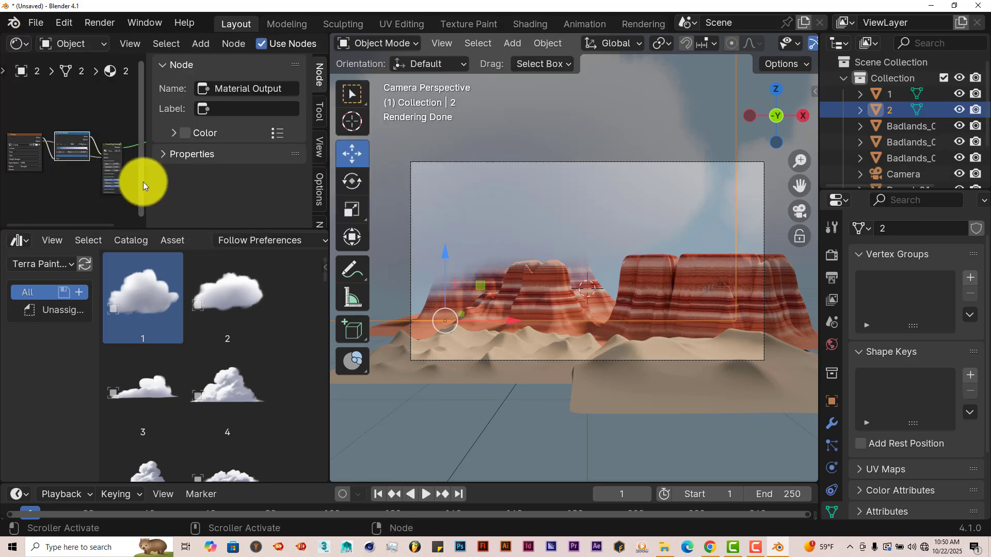
left_click_drag(145, 182, 313, 199)
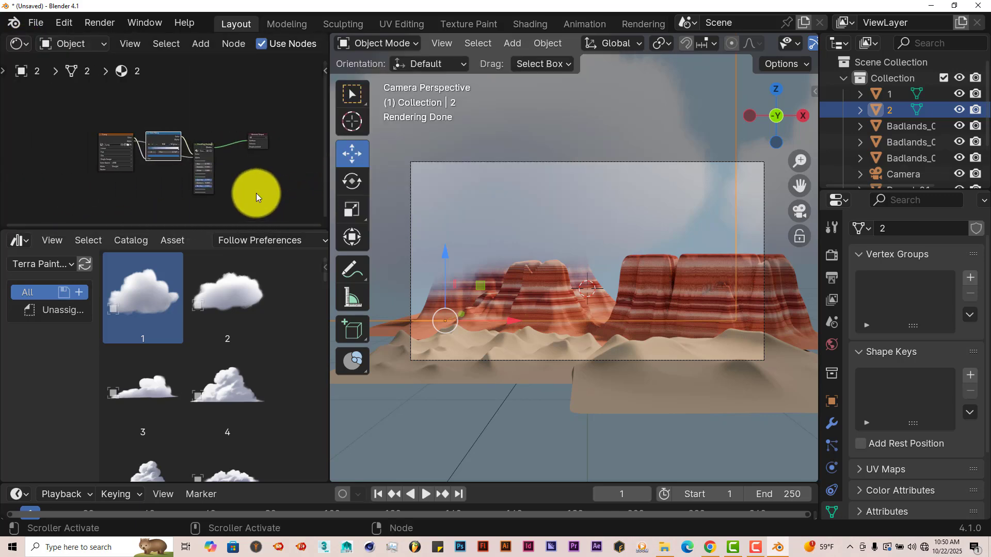
Step: Set the opacity of cloud 2's shader group to 0.727
scroll(256, 193, "up", 8)
scroll(256, 193, "up", 4)
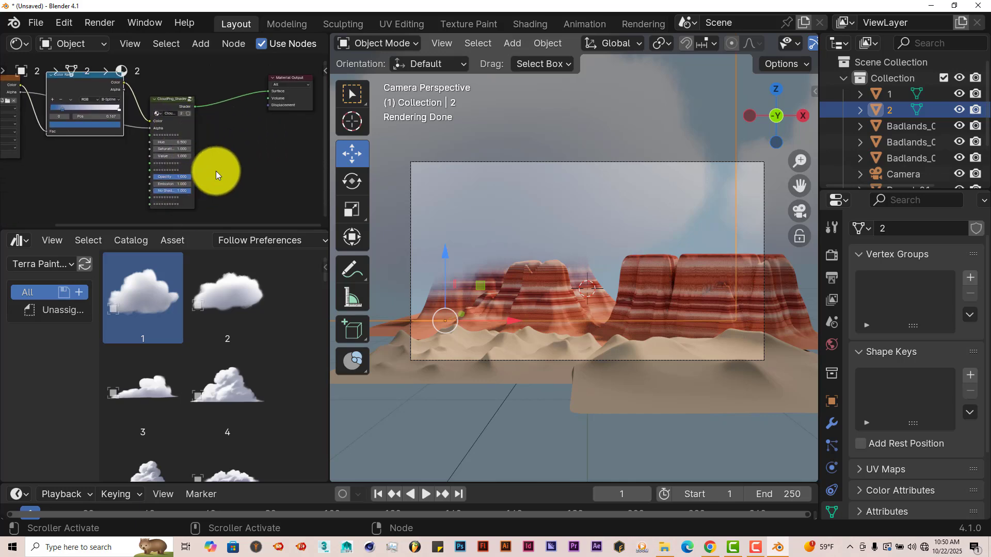
scroll(257, 173, "up", 2)
middle_click_drag(254, 154, 233, 84)
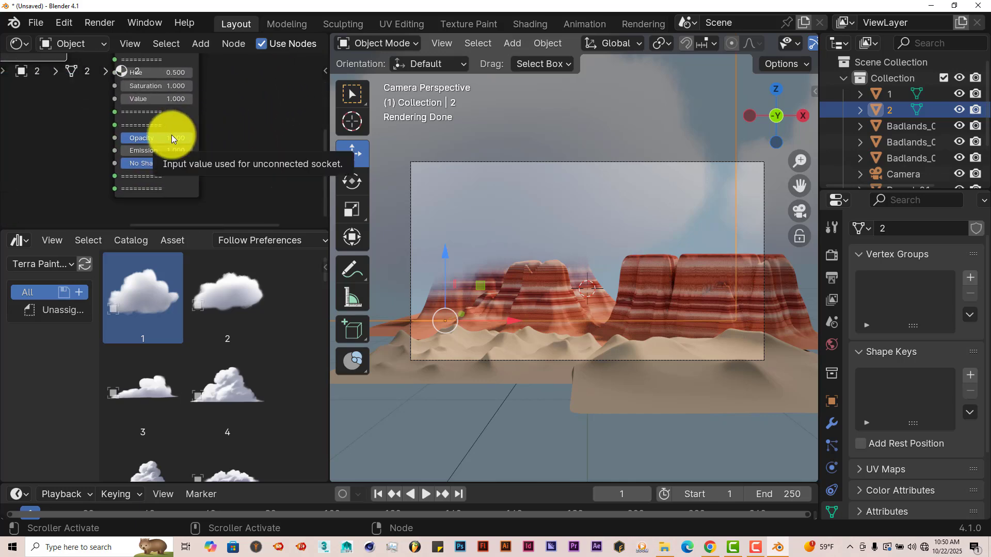
left_click_drag(171, 136, 146, 139)
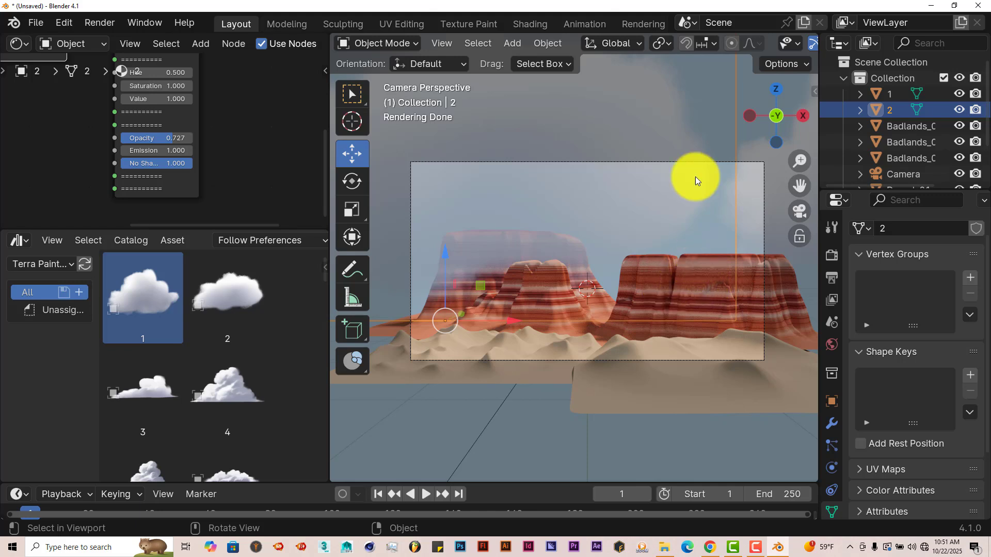
Step: Hide the viewport overlays and gizmos to examine the clouds in the camera view, and show them again
scroll(643, 42, "down", 5)
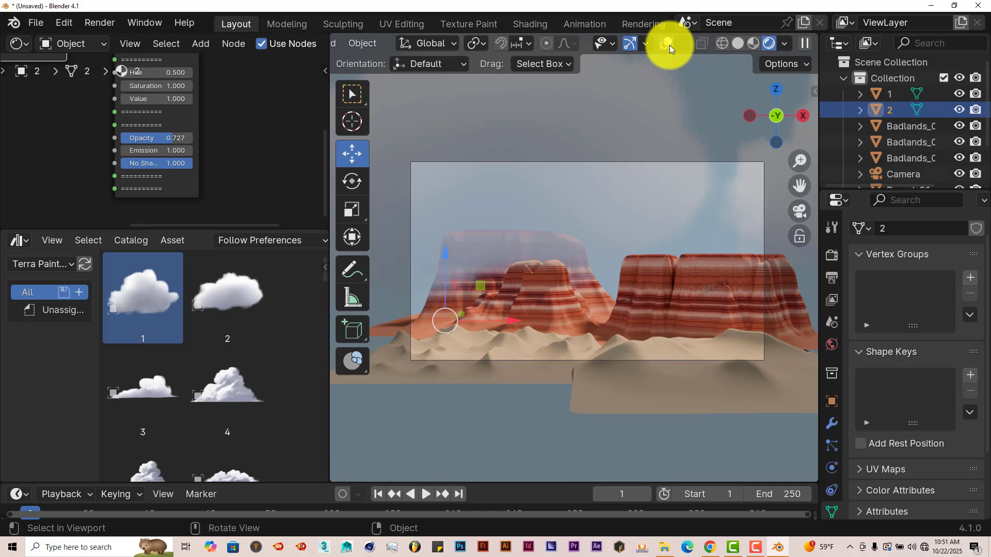
left_click(669, 44)
left_click(633, 44)
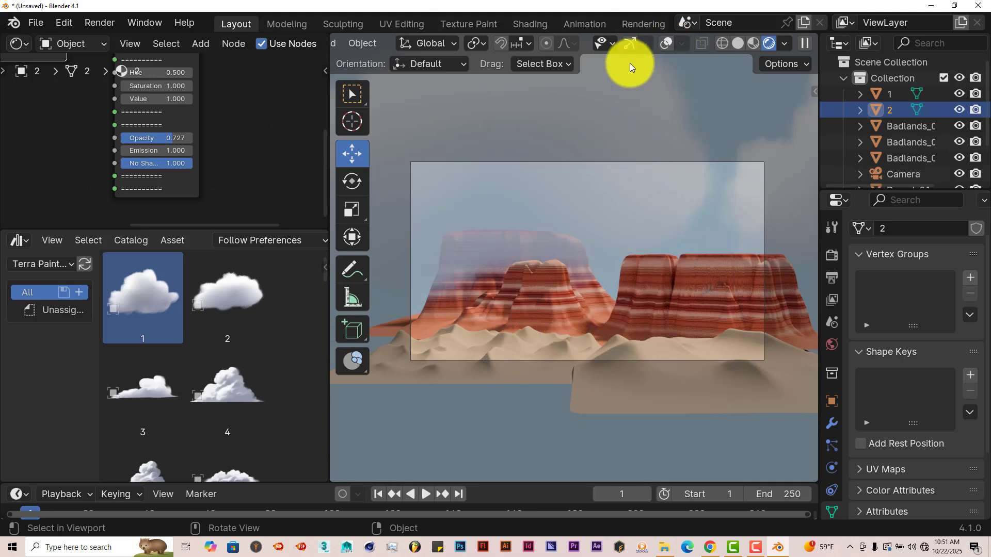
left_click(633, 43)
left_click(668, 44)
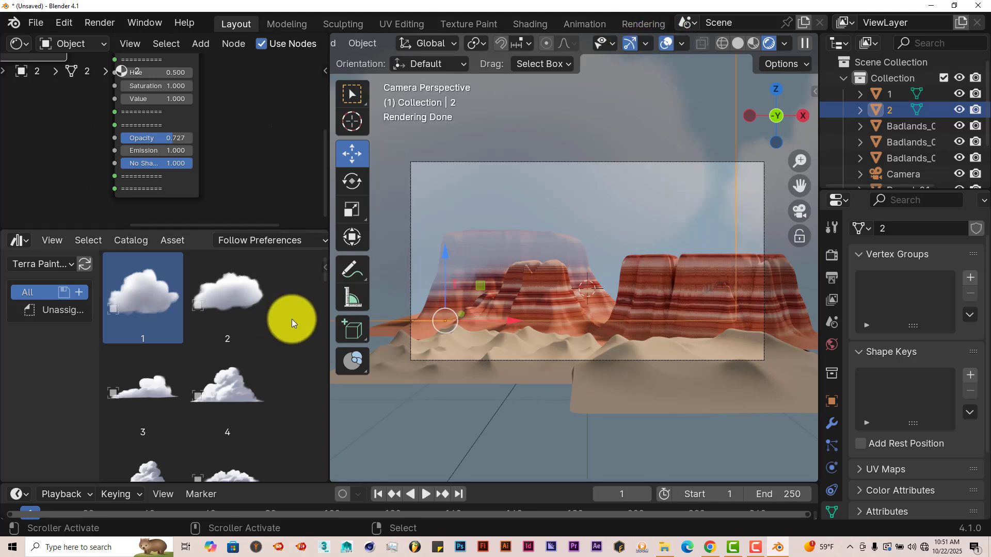
scroll(291, 322, "down", 3)
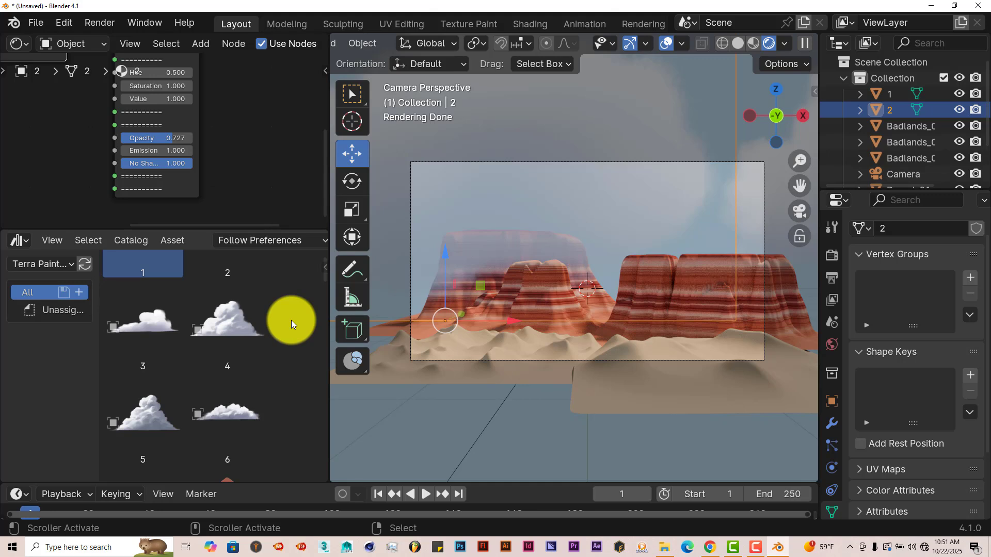
right_click(231, 230)
left_click(221, 243)
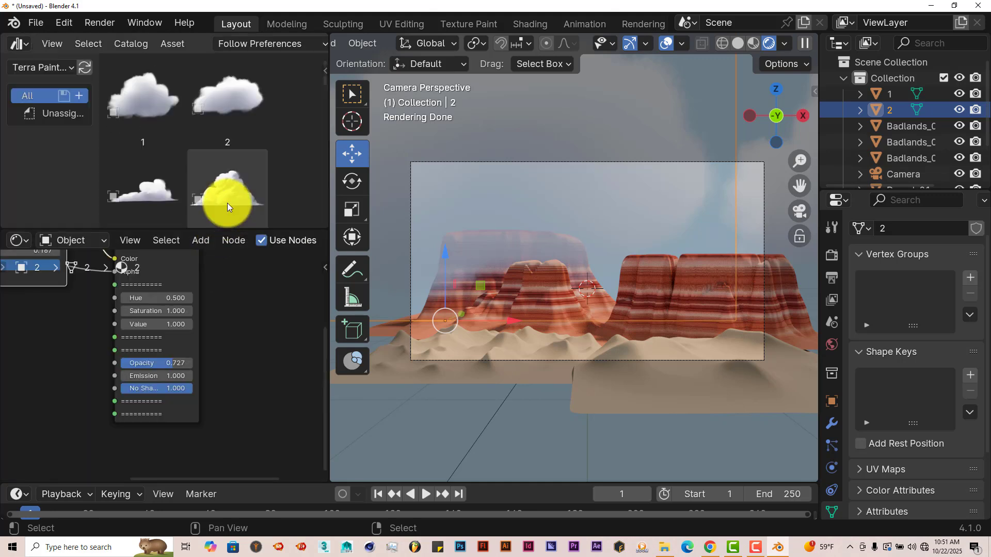
right_click(187, 230)
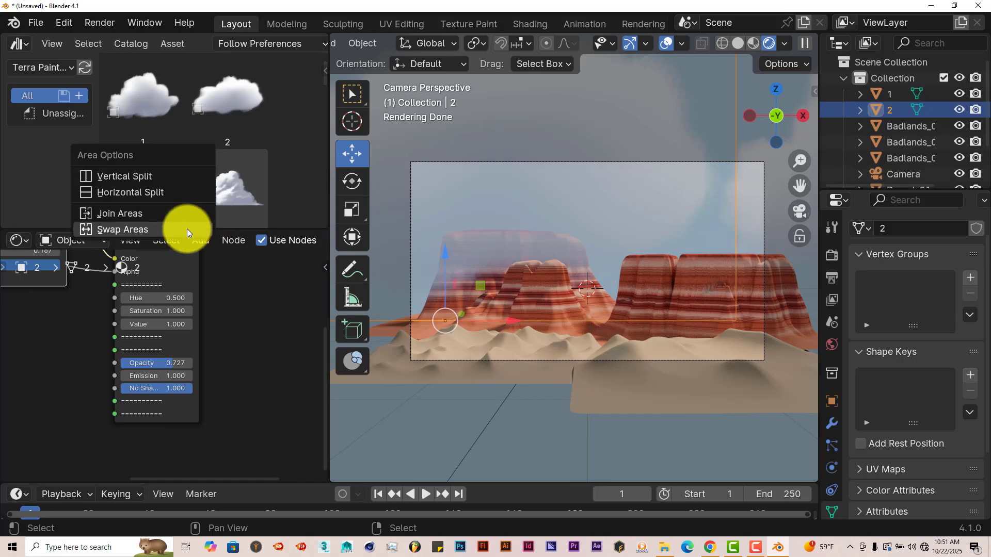
left_click(186, 228)
Step: Join the Shader Editor area into the asset library and browse the Terra Paint assets to FogShader1
right_click(187, 229)
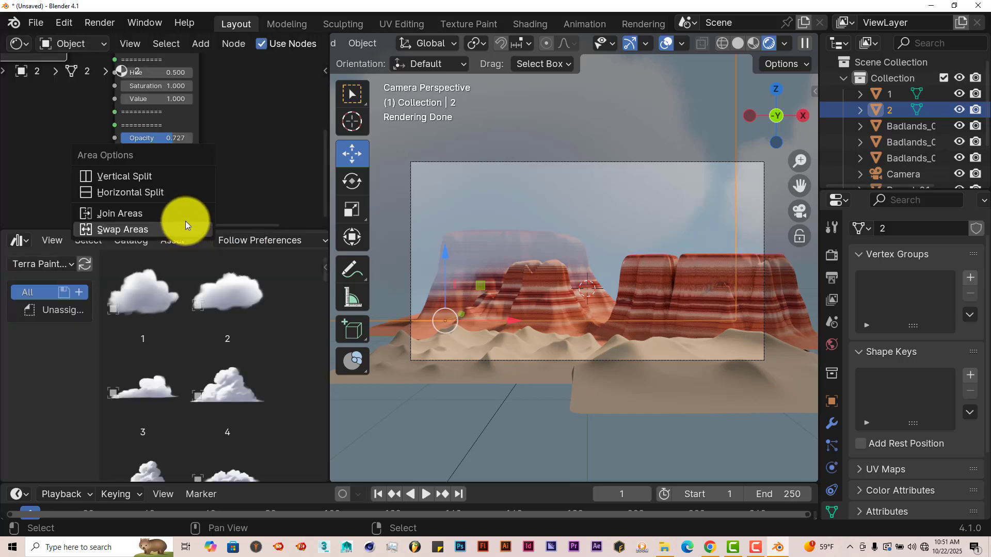
left_click(174, 212)
left_click(249, 192)
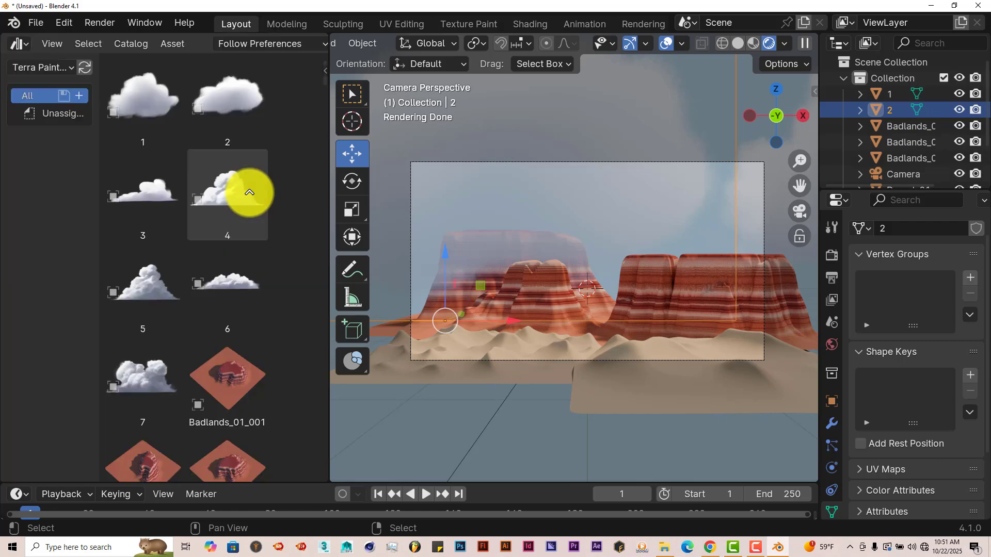
scroll(273, 285, "down", 20)
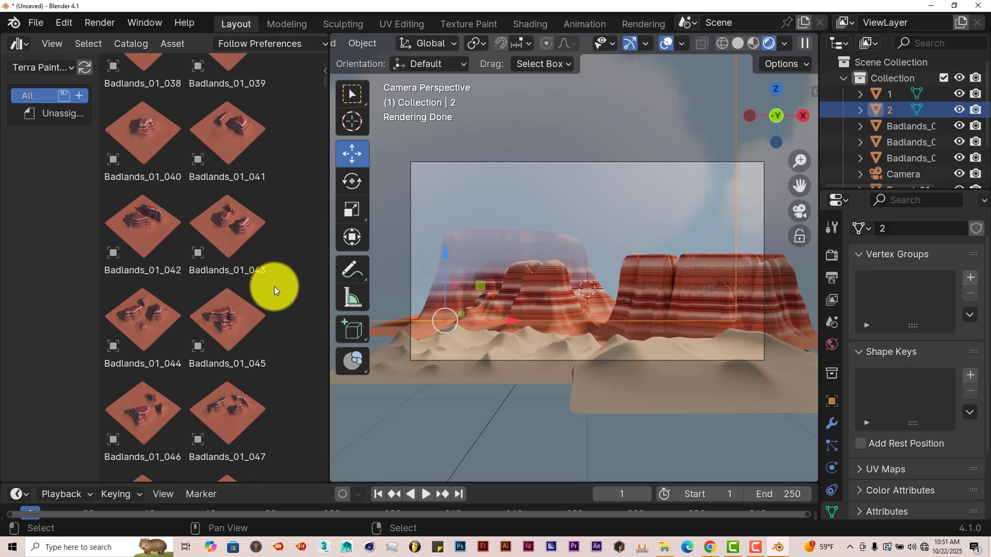
scroll(274, 286, "down", 20)
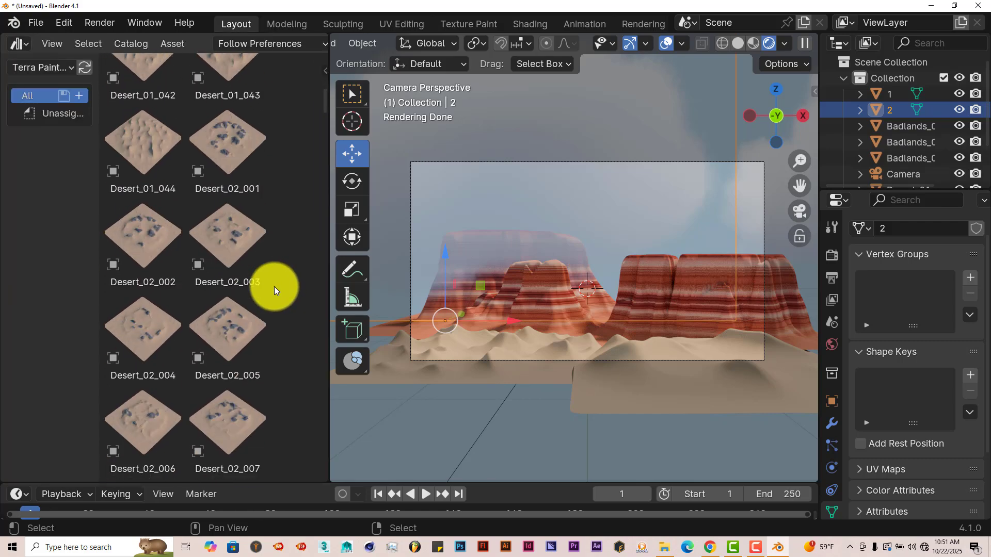
scroll(274, 287, "down", 20)
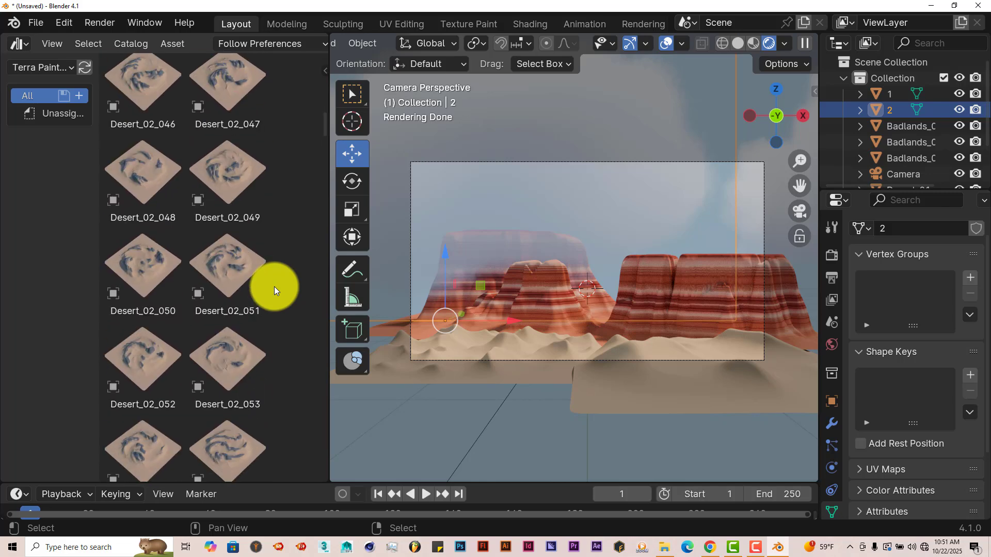
scroll(274, 286, "down", 20)
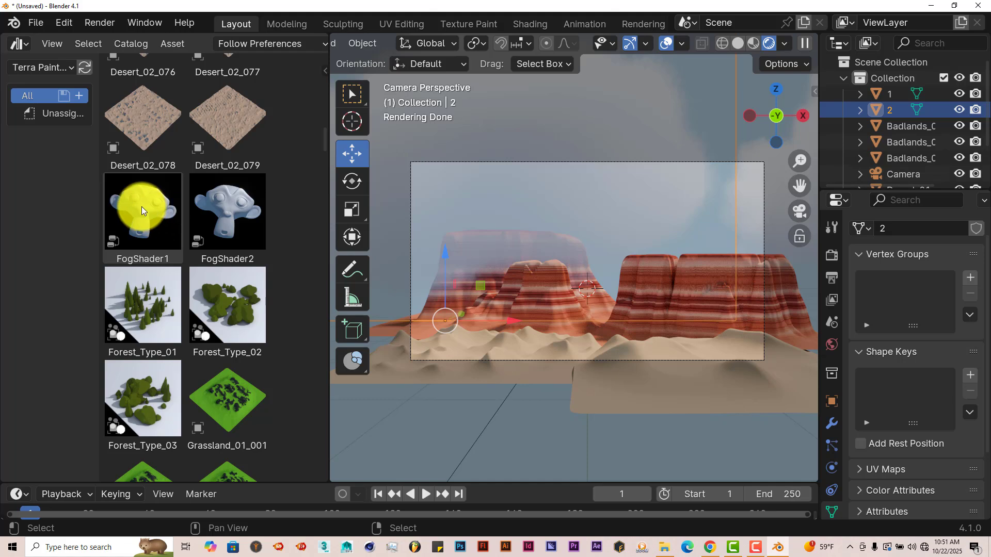
Step: Select the right mesa, split the asset library area horizontally and make its upper half a Shader Editor with the sidebar collapsed
left_click_drag(141, 207, 579, 235)
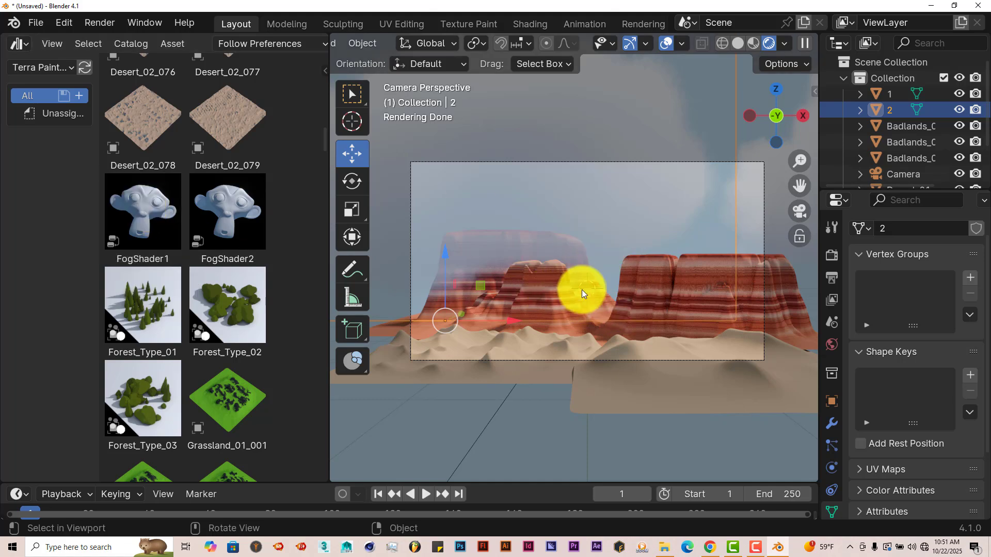
left_click(540, 295)
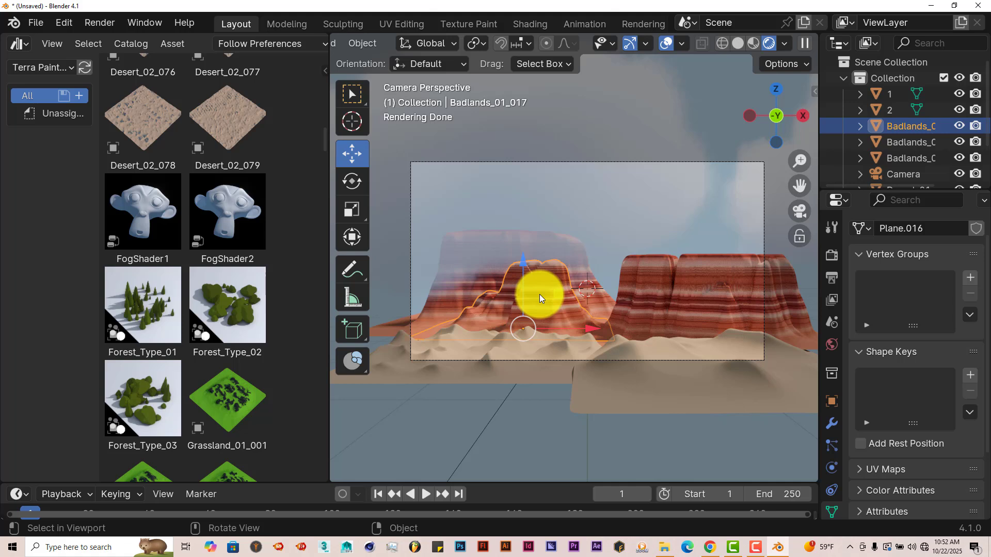
left_click(686, 290)
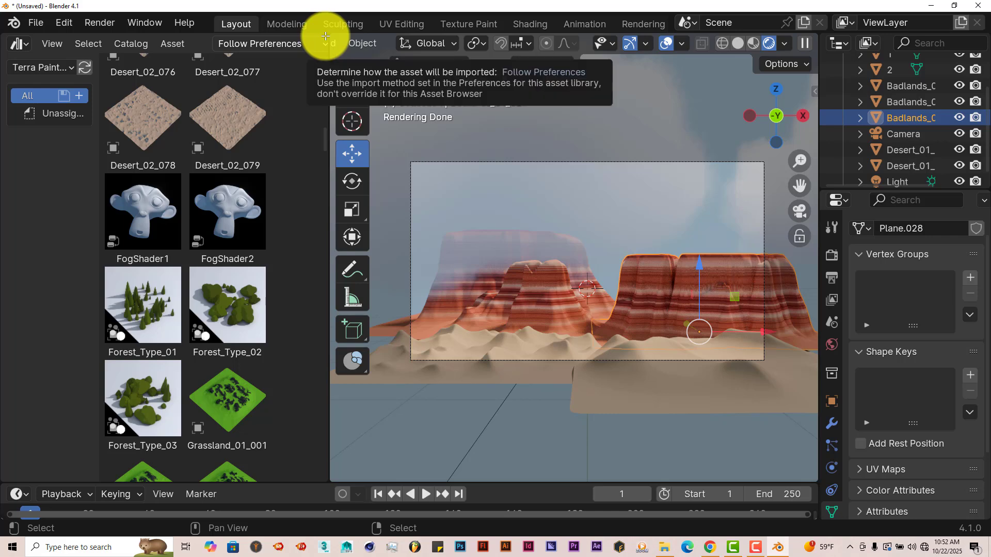
left_click_drag(325, 36, 299, 224)
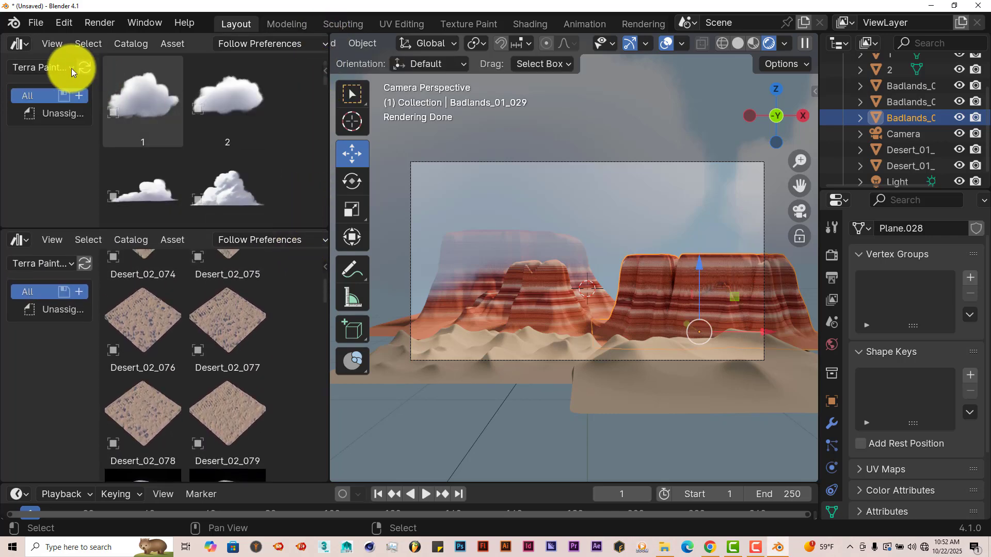
left_click(23, 45)
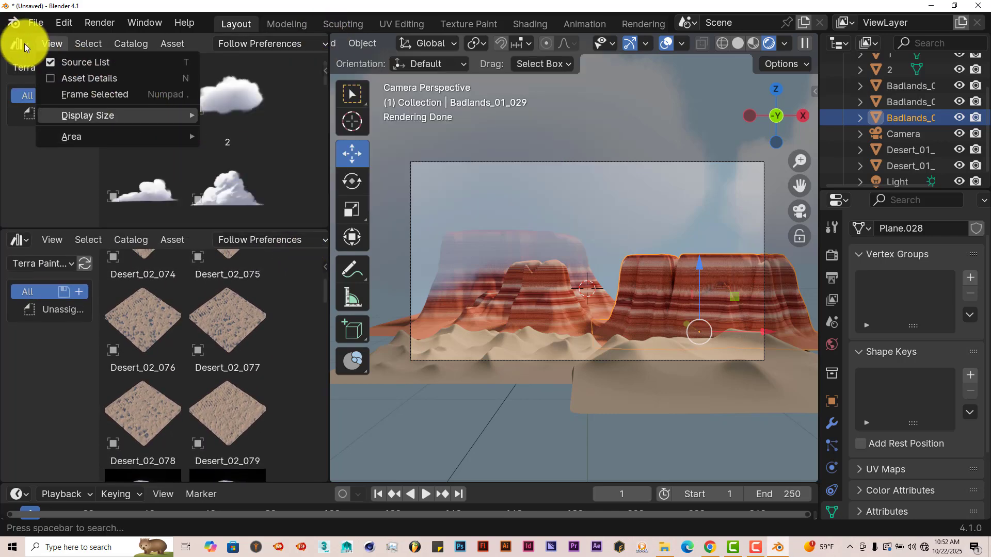
left_click(67, 191)
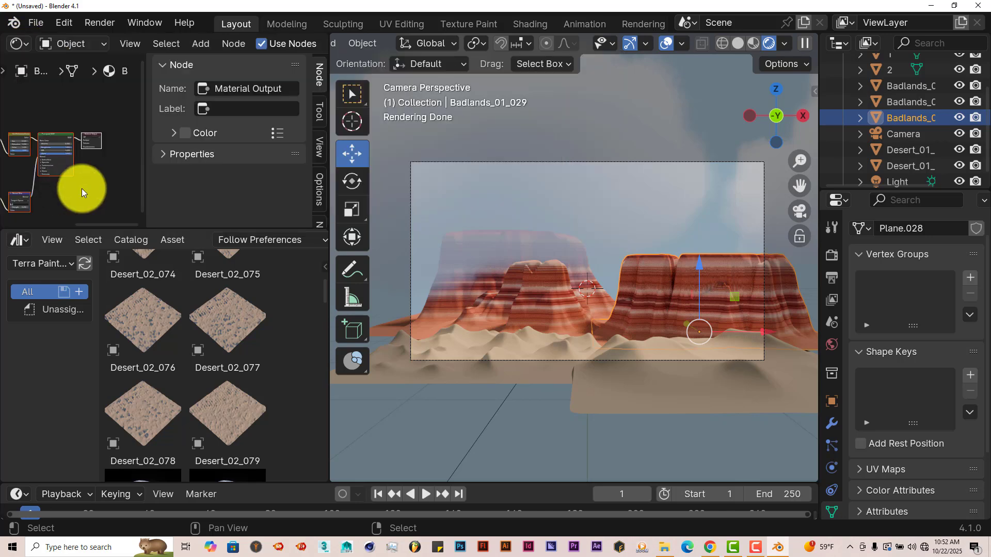
scroll(188, 380, "down", 5)
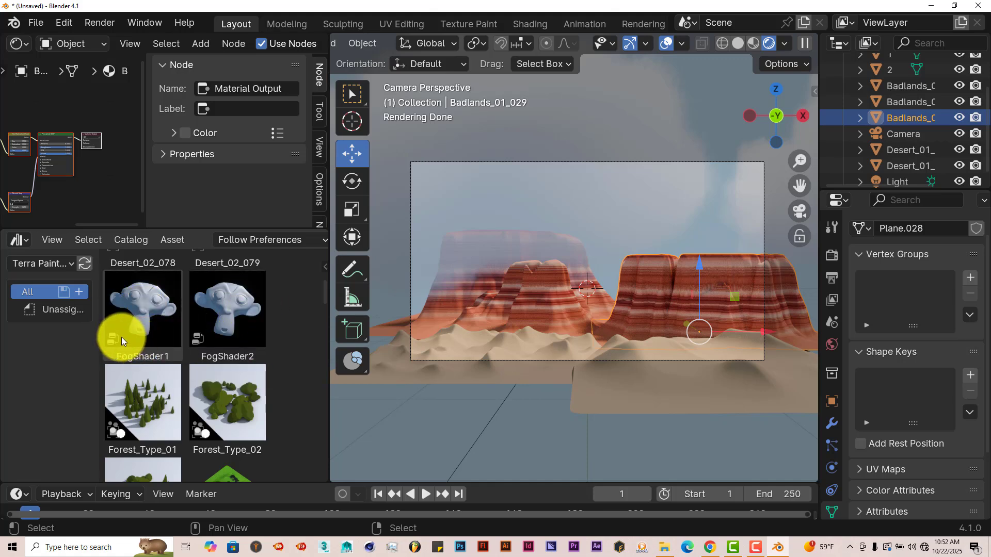
left_click_drag(150, 207, 316, 210)
Step: Insert the FogShader1 node group between the Principled BSDF and Material Output nodes of the right mesa's material, spacing the nodes apart
scroll(233, 189, "up", 2)
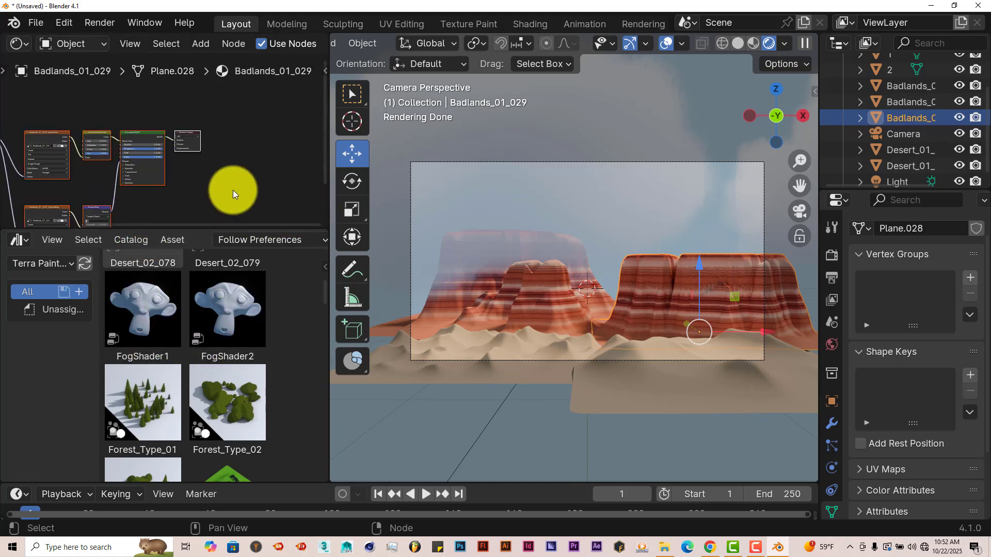
scroll(219, 188, "up", 3)
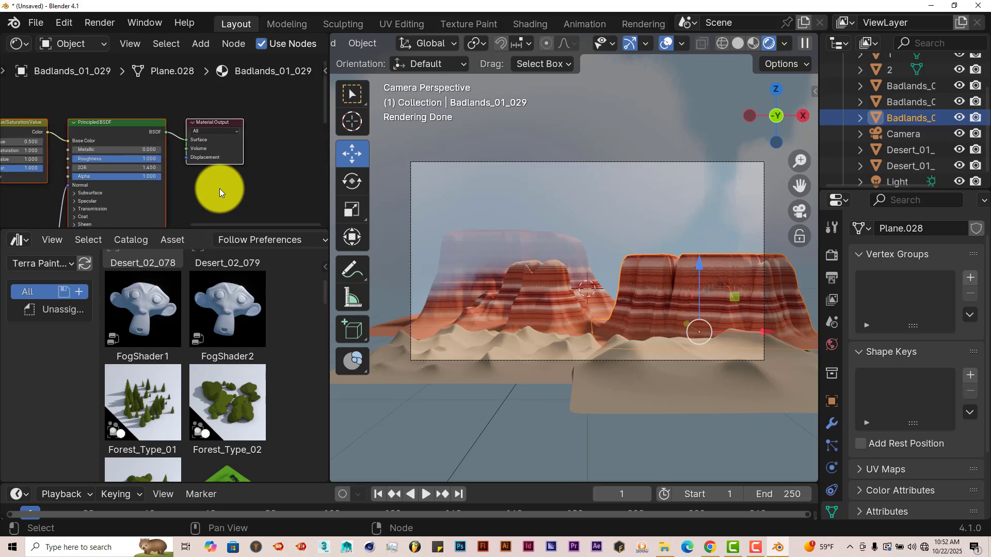
scroll(219, 188, "up", 3)
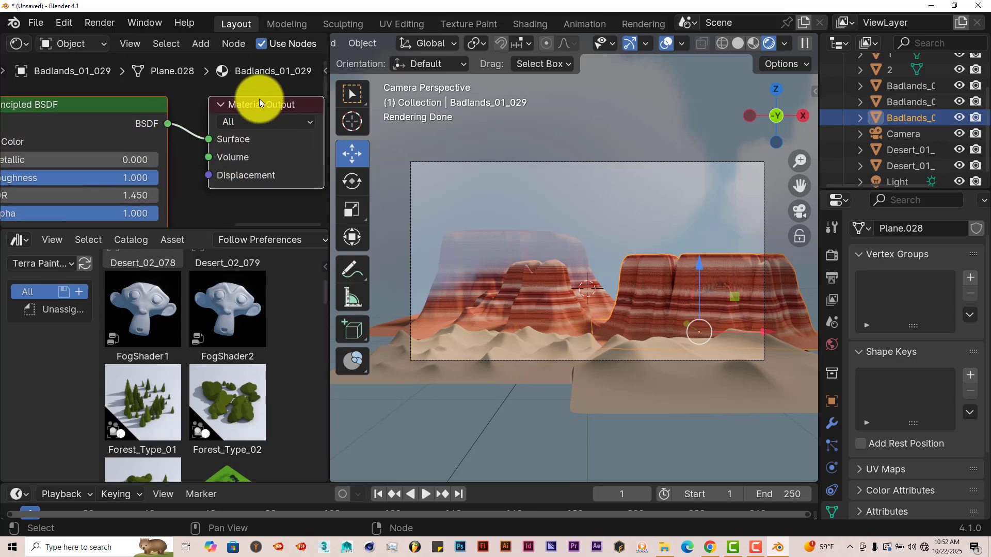
middle_click_drag(286, 104, 333, 113)
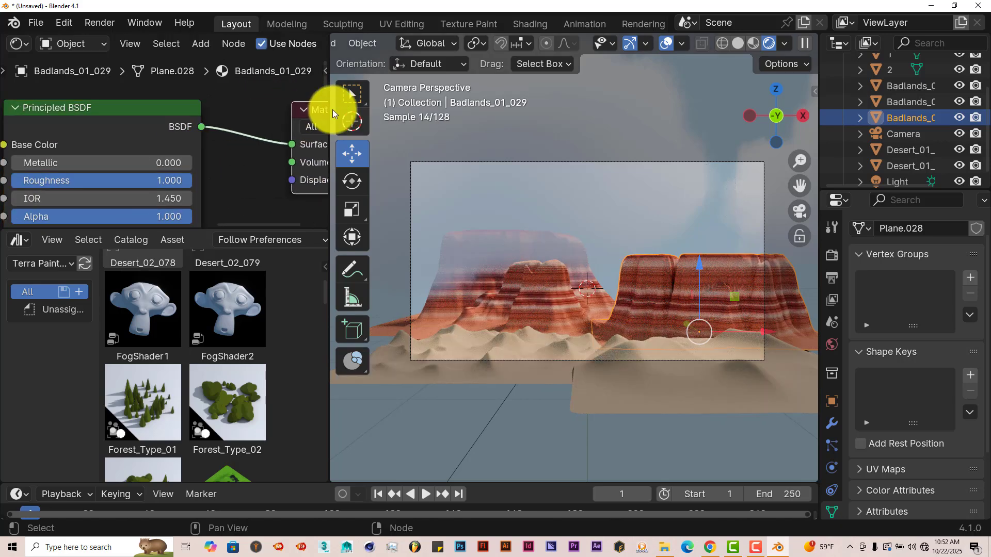
left_click_drag(178, 110, 140, 107)
middle_click_drag(181, 181, 152, 175)
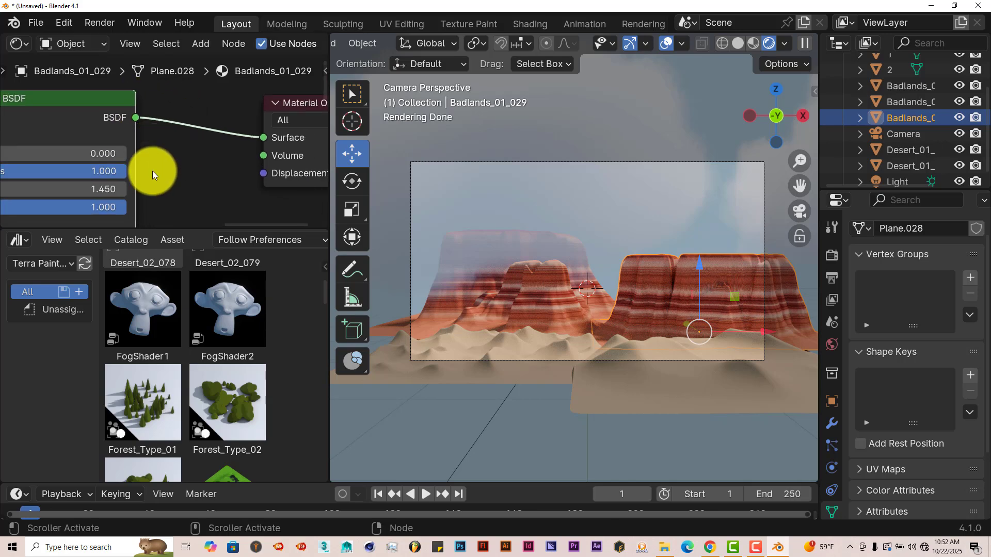
left_click_drag(143, 305, 194, 127)
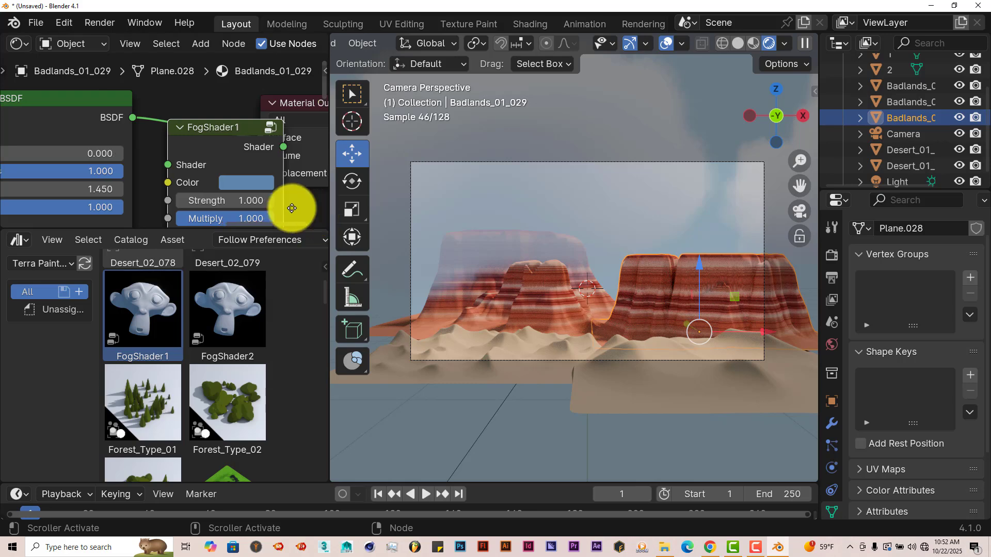
middle_click_drag(291, 208, 188, 191)
left_click_drag(208, 93, 297, 118)
left_click_drag(133, 99, 152, 100)
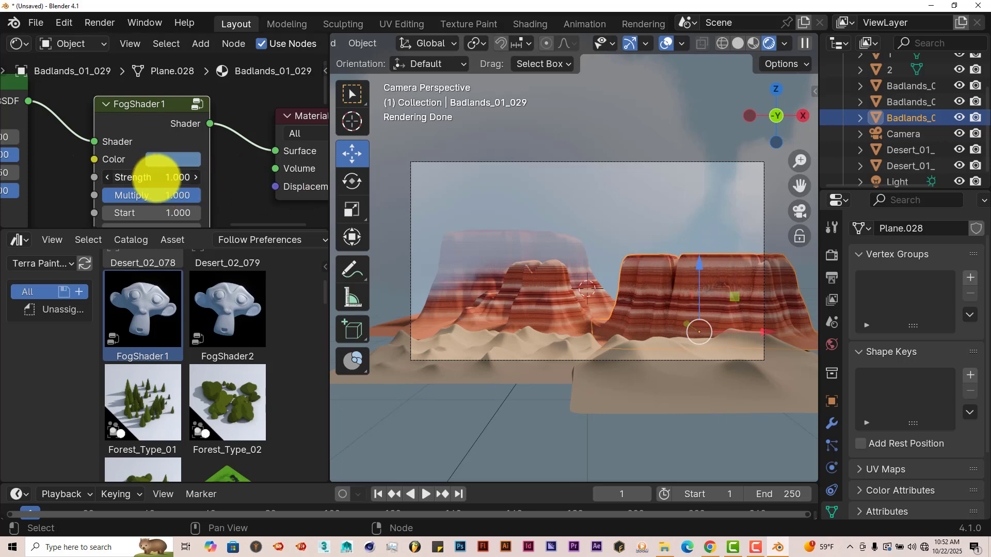
Step: Set the FogShader1 node's start to -1.100 and its strength to 10
left_click_drag(151, 177, 315, 207)
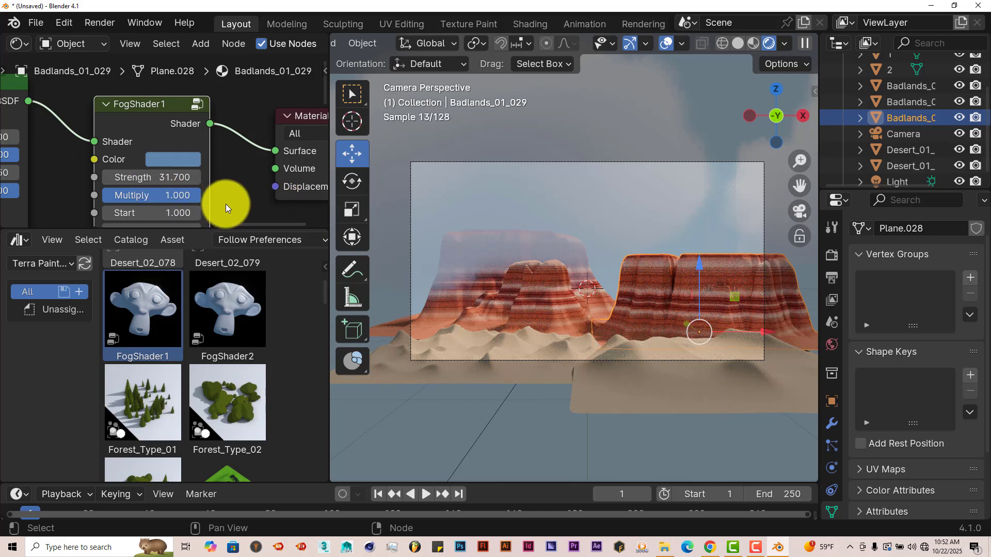
middle_click_drag(226, 198, 228, 170)
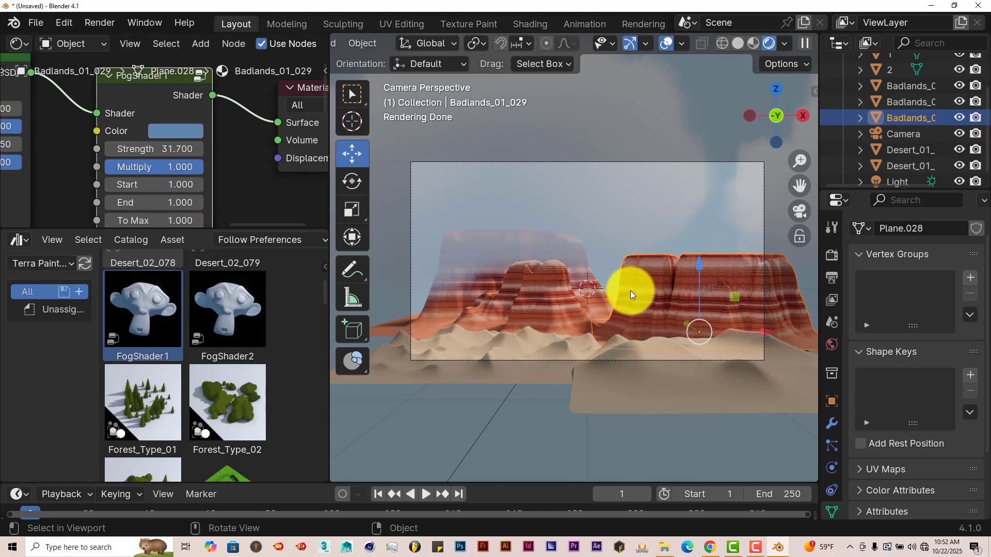
mouse_move(166, 184)
left_mouse_down()
mouse_move(184, 186)
mouse_move(149, 195)
mouse_move(161, 194)
left_mouse_up()
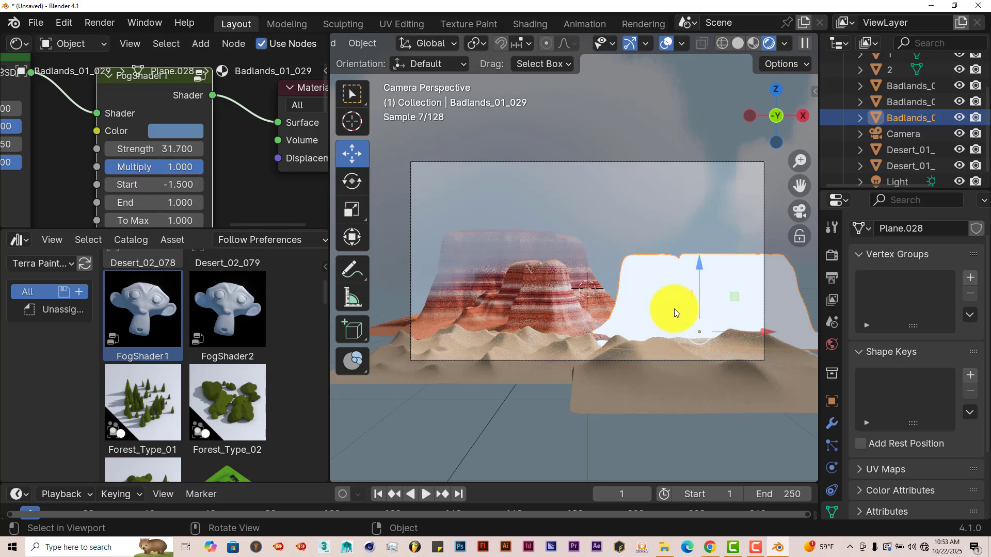
left_click(196, 183)
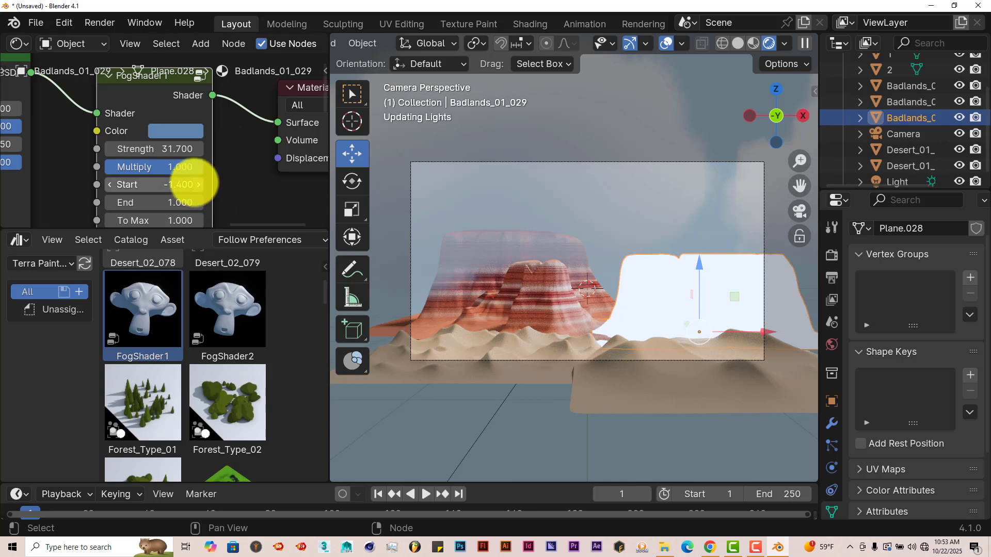
left_click(197, 183)
left_click(196, 184)
double_click(161, 148)
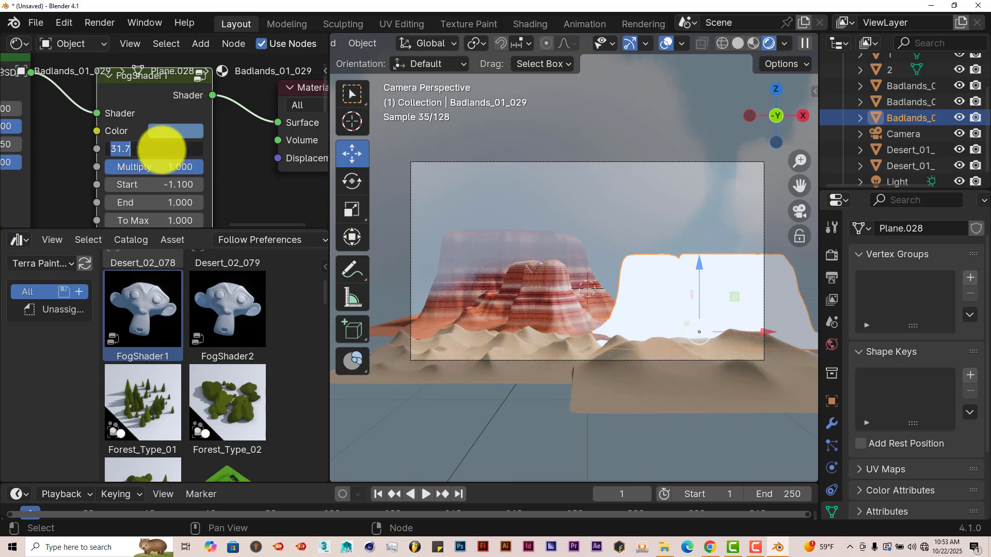
type("10")
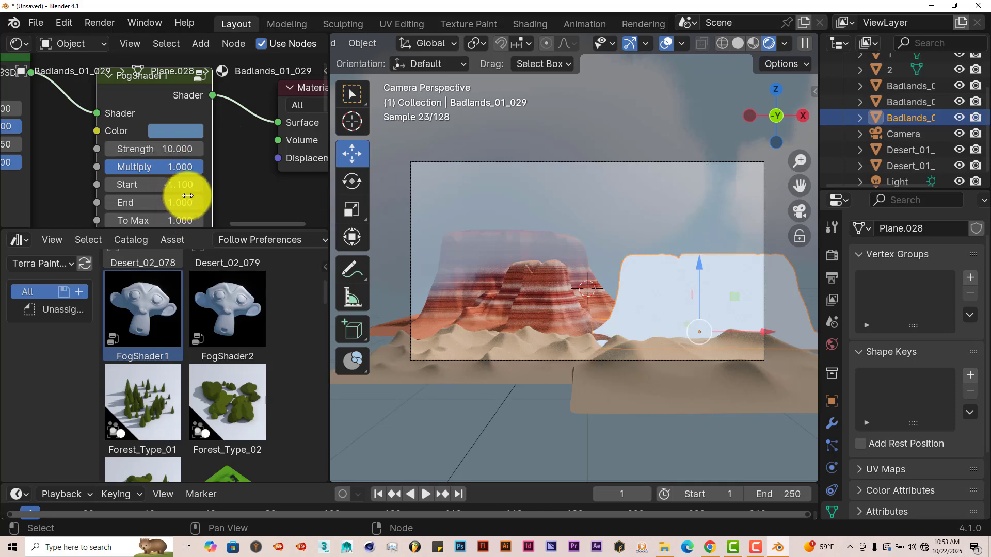
Step: Raise the FogShader1 node's start value in steps to 0.300 to thin the fog on the right mesa
left_click(200, 185)
left_click(201, 185)
left_click(201, 185)
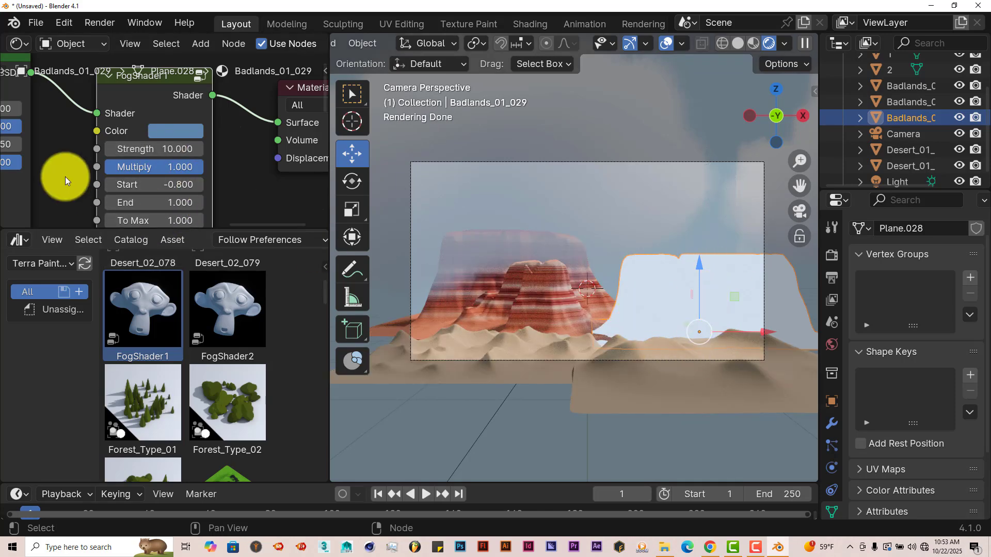
left_click(199, 185)
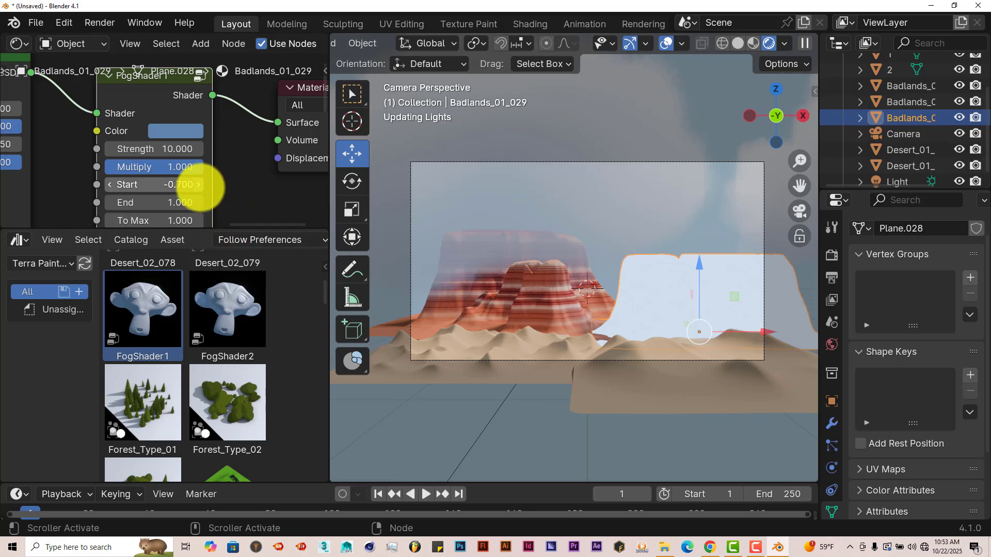
left_click(199, 185)
left_click(199, 185)
left_click(199, 185)
left_click(199, 185)
left_click(199, 185)
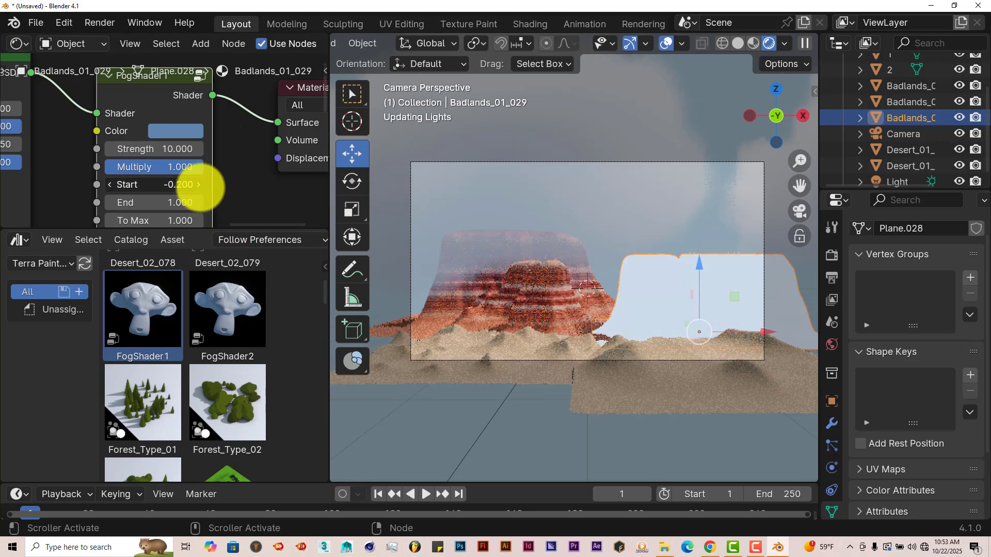
left_click(200, 185)
left_click(199, 186)
left_click(199, 185)
left_click(199, 186)
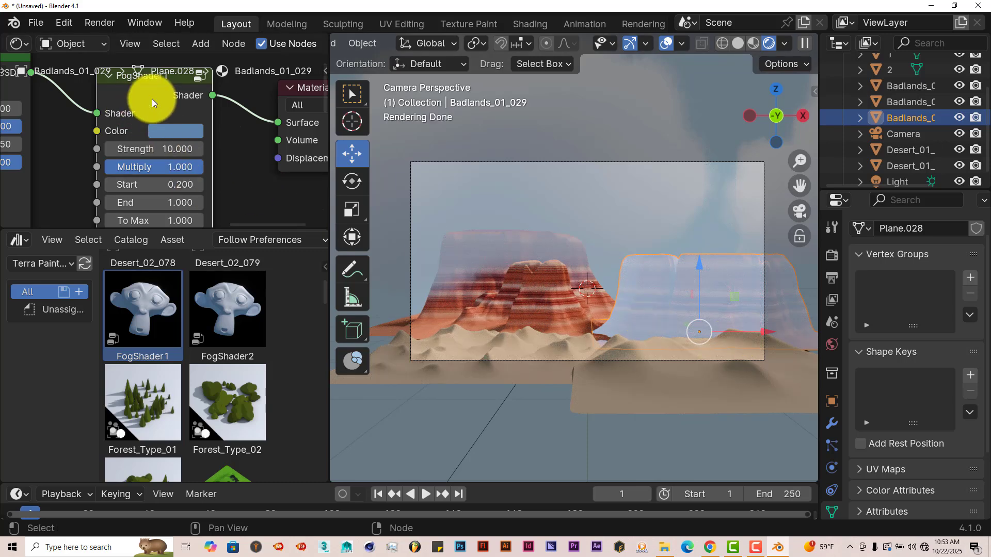
left_click(199, 185)
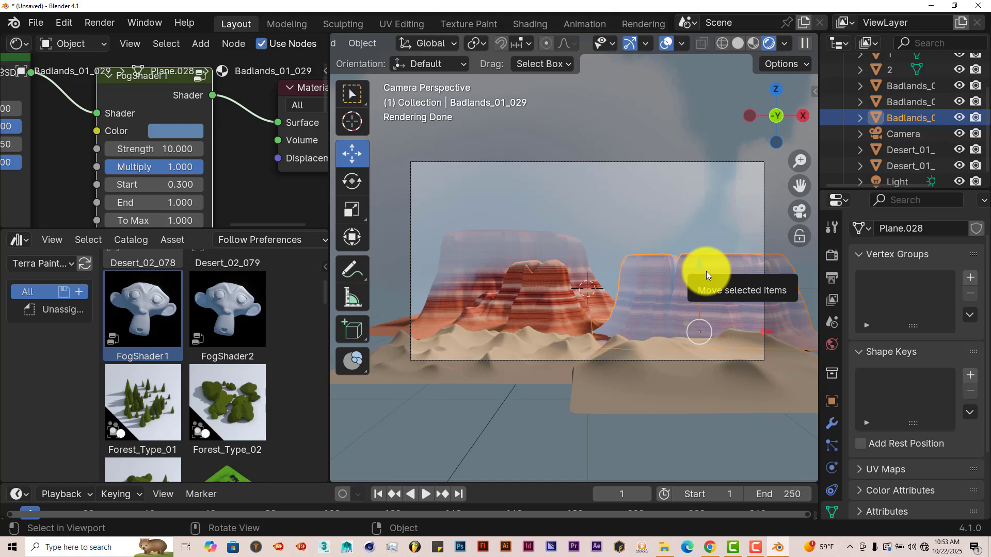
scroll(202, 403, "down", 2)
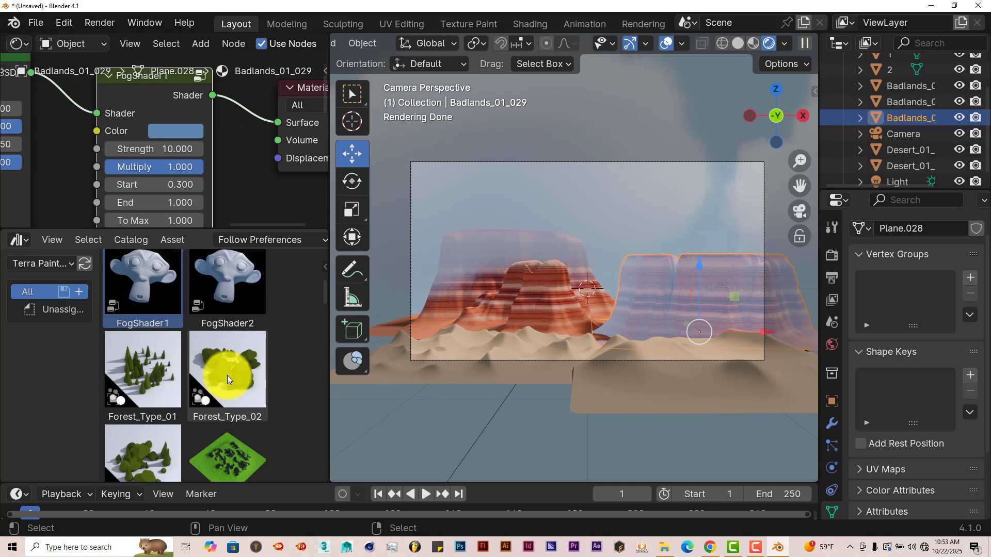
Step: Place the Forest_Type_02 asset on the desert in front of the mesas and switch the render engine to EEVEE
scroll(212, 382, "down", 4)
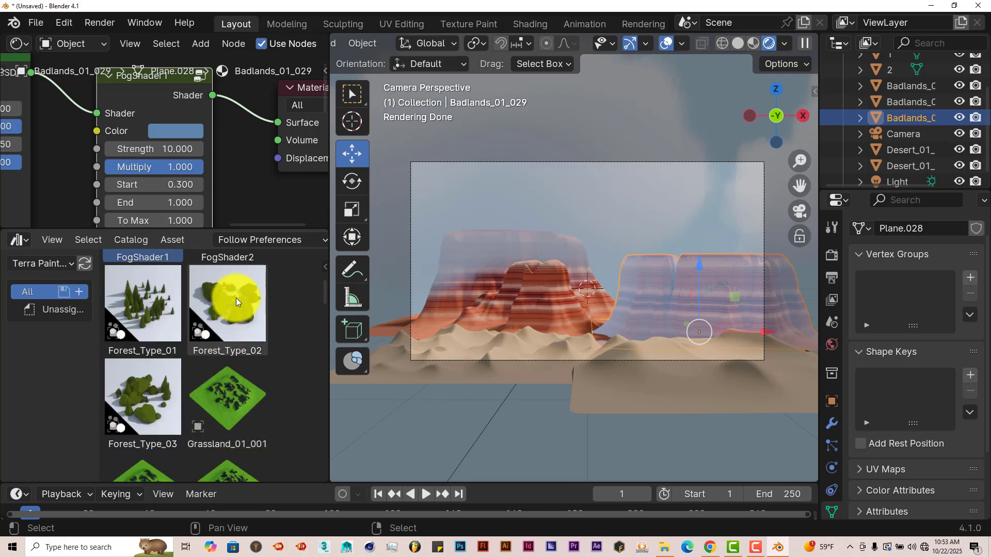
left_click_drag(236, 298, 655, 361)
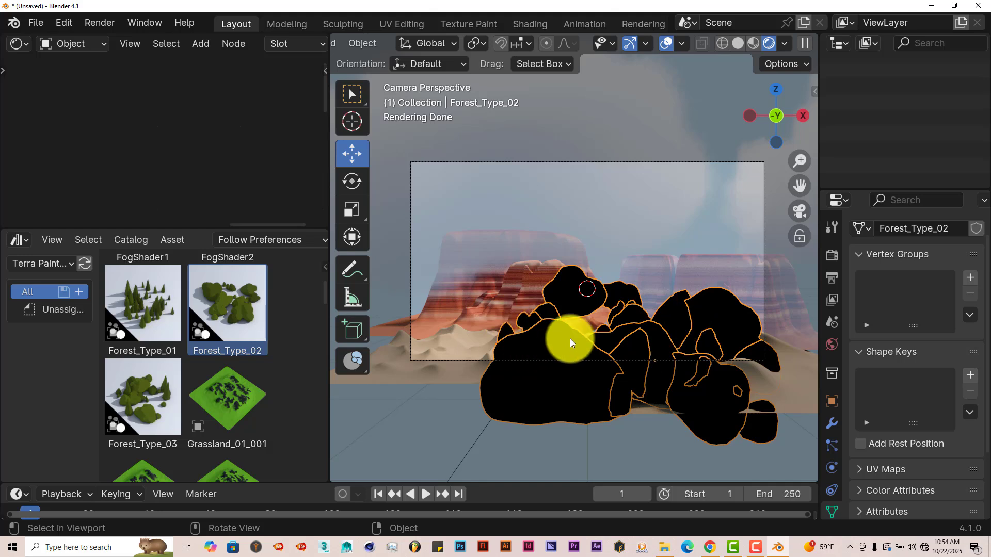
left_click(833, 256)
scroll(898, 278, "up", 2)
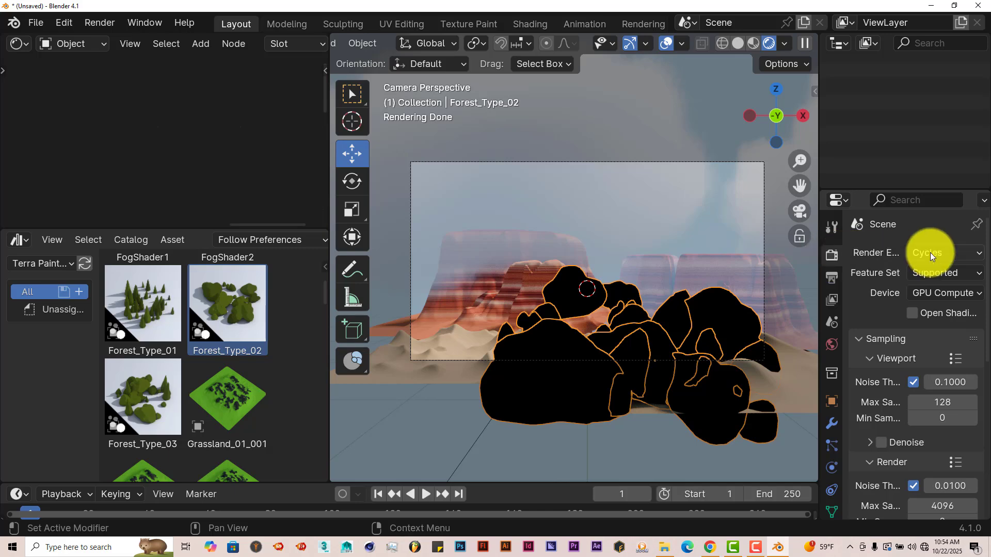
left_click(930, 252)
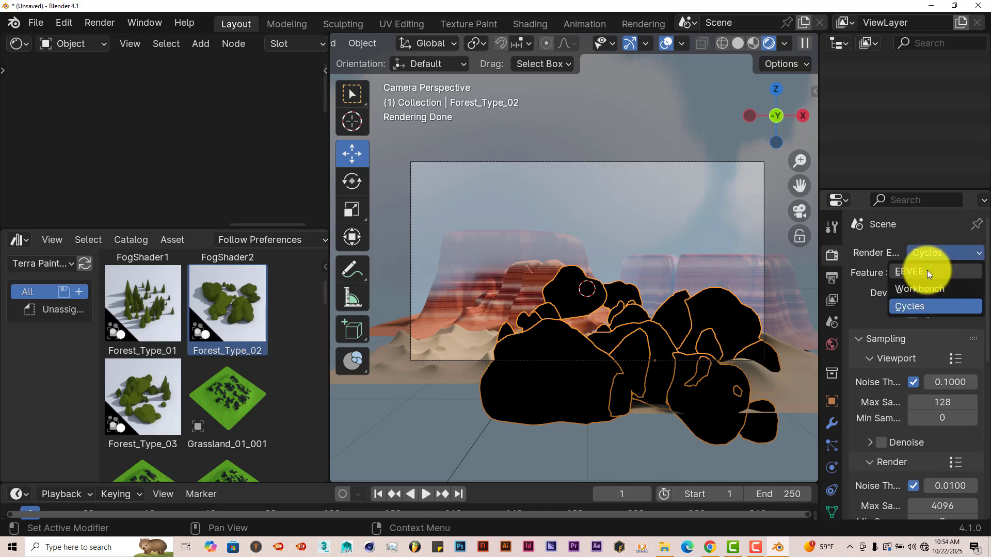
left_click(927, 270)
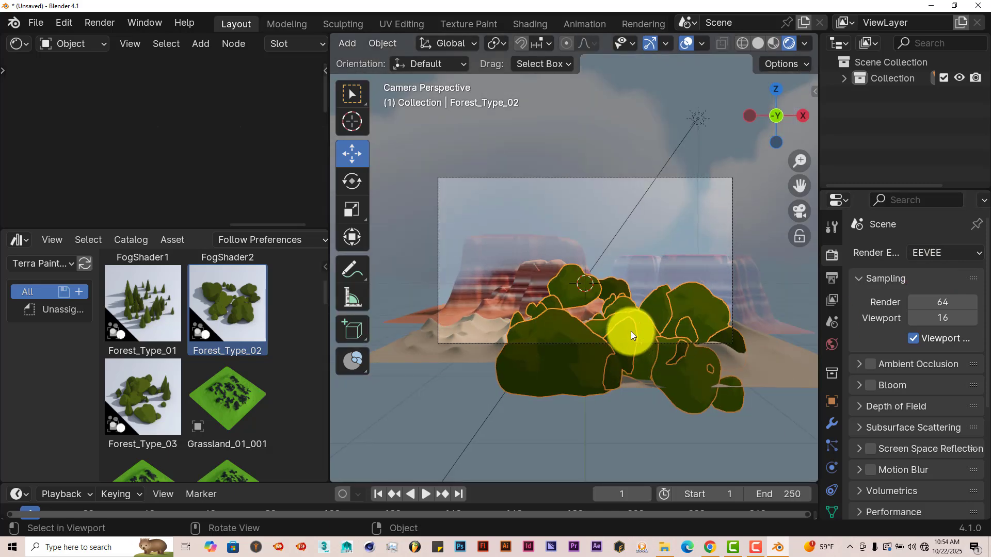
Step: Scale down the Forest_Type_02 object in several passes so it fits the foreground desert terrain
middle_click_drag(630, 331, 630, 350)
scroll(611, 407, "down", 2)
left_click_drag(798, 186, 795, 152)
scroll(575, 322, "up", 5)
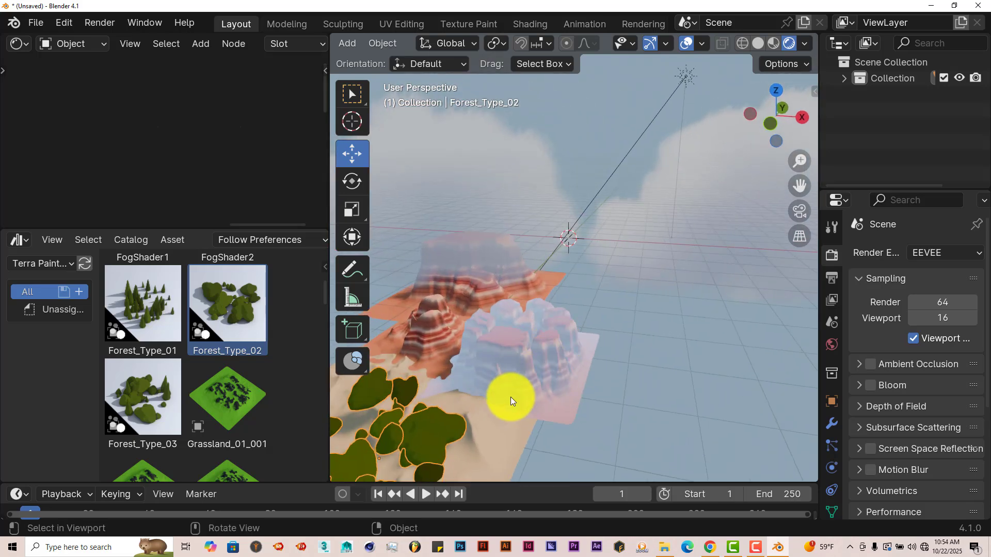
key("s")
left_click(465, 405)
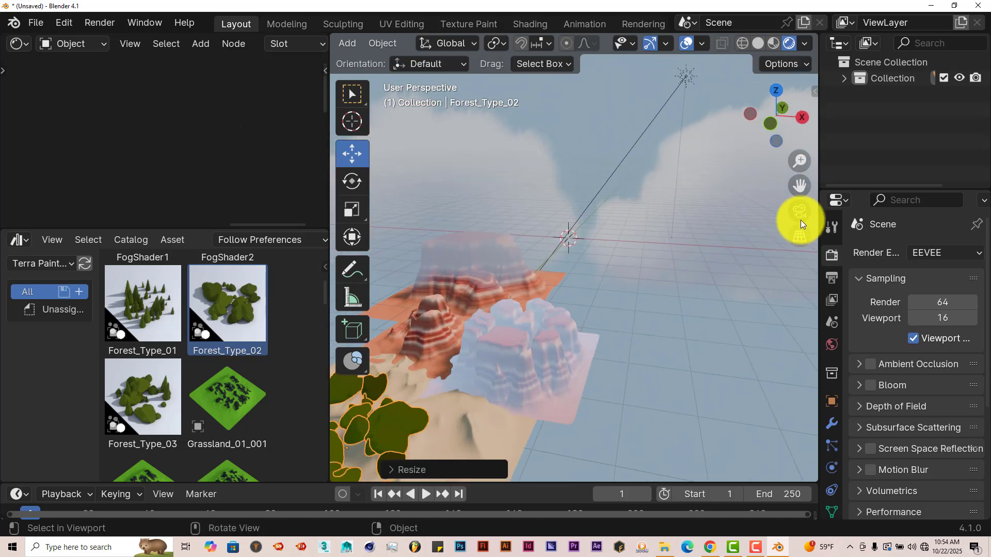
left_click_drag(798, 187, 645, 309)
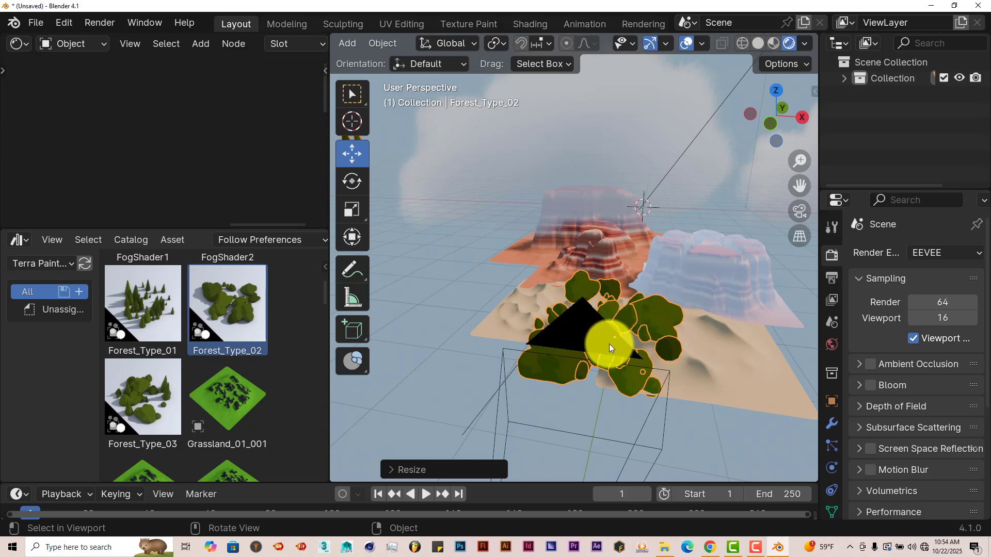
key("s")
left_click(573, 342)
left_click(547, 286)
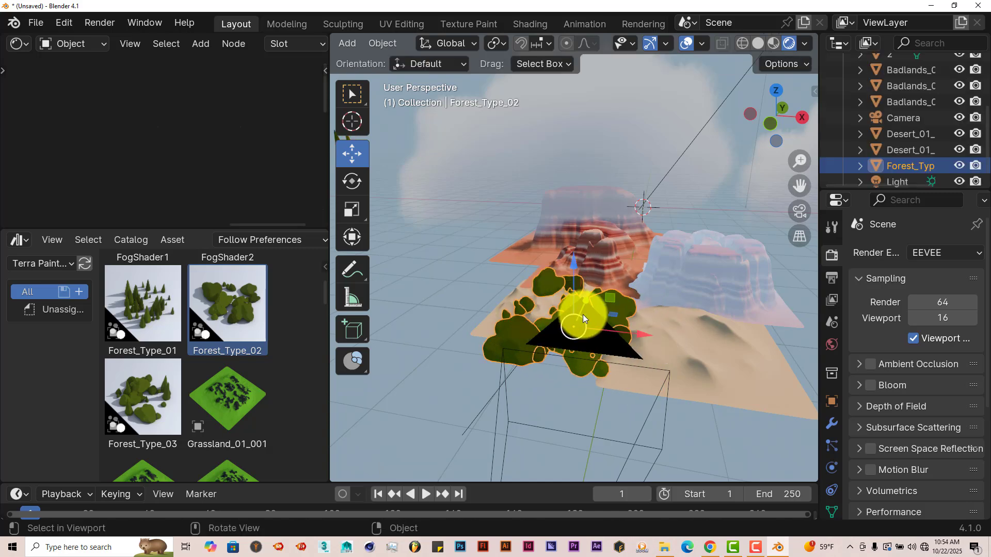
key("s")
left_click(607, 314)
Step: Examine the forest's size and placement relative to the desert, mesas and camera from several distances and angles
scroll(451, 320, "down", 5)
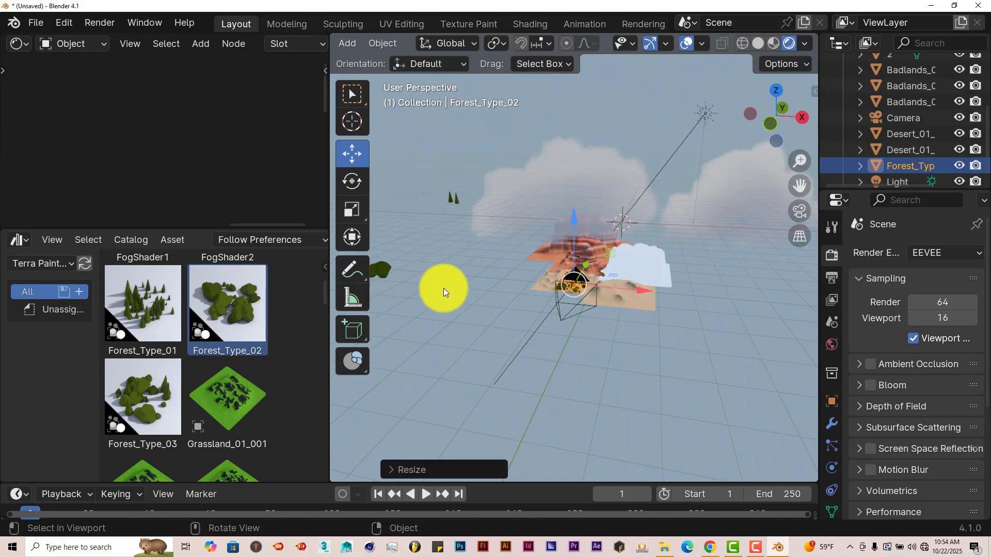
scroll(570, 276, "up", 7)
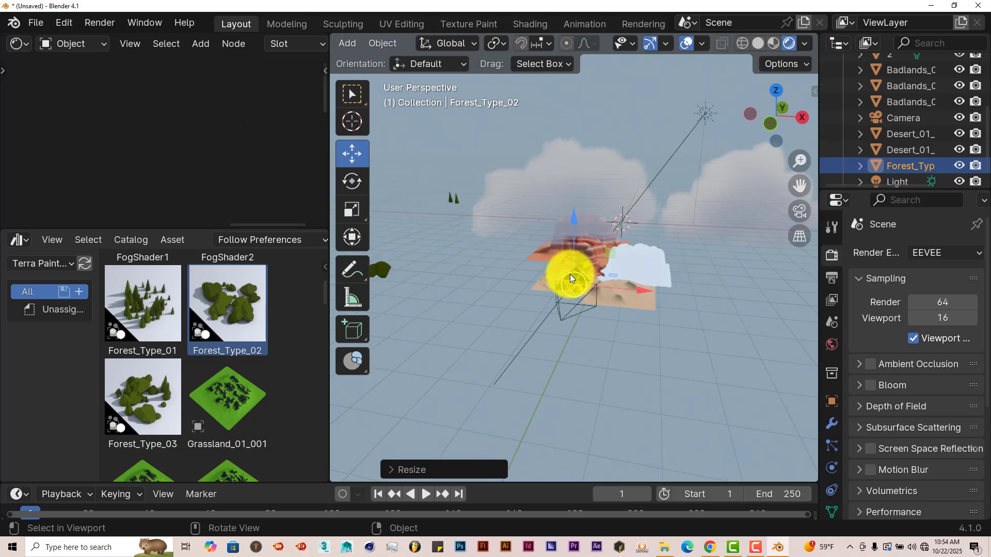
scroll(433, 289, "down", 5)
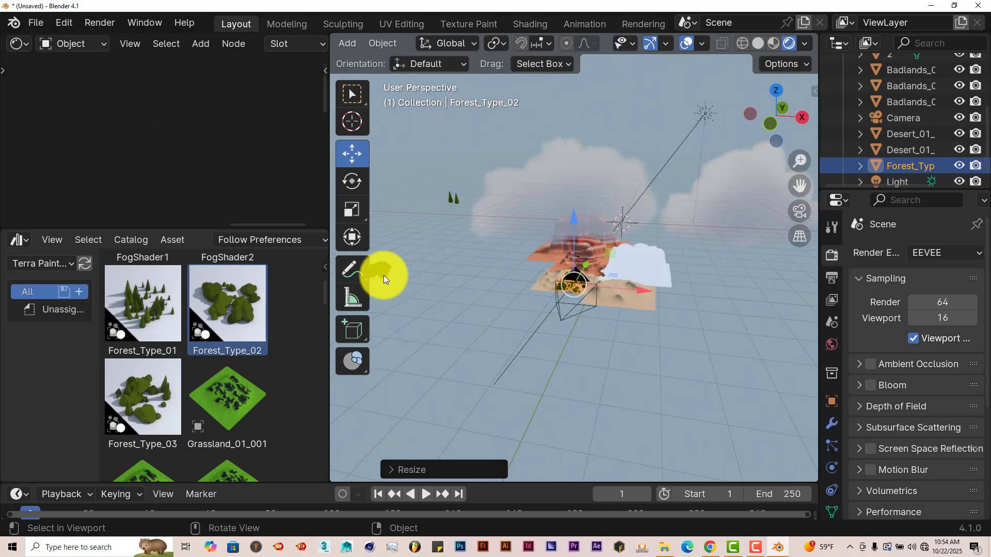
scroll(634, 294, "down", 2)
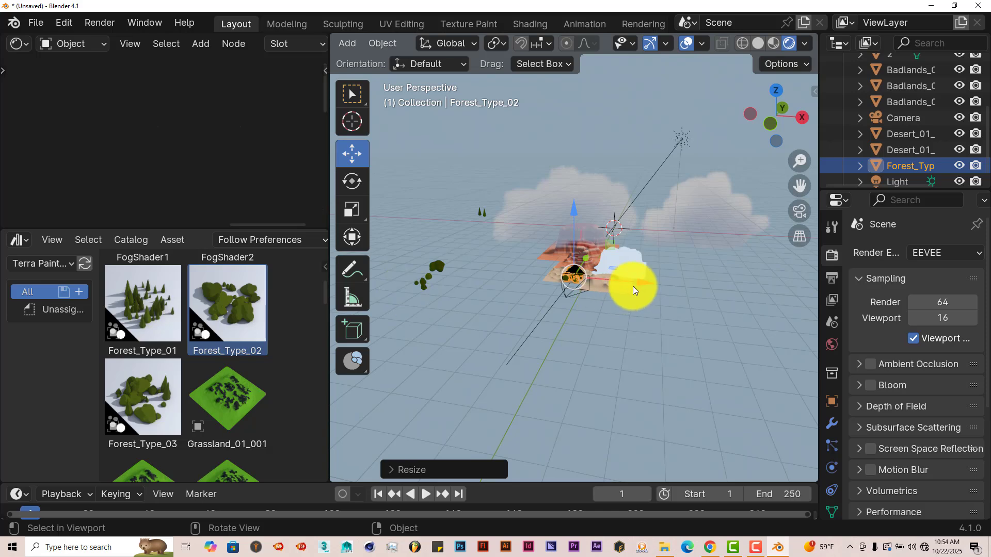
scroll(566, 292, "up", 7)
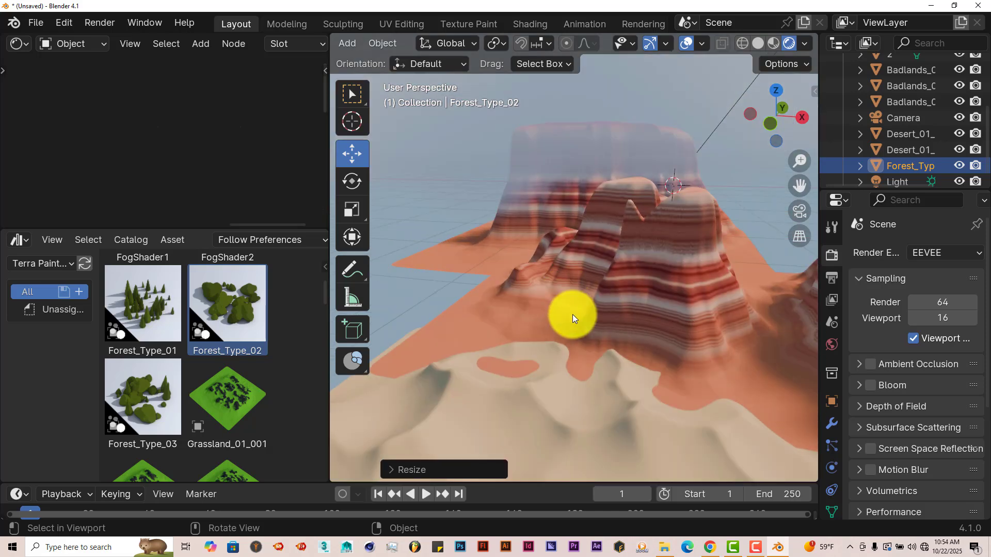
scroll(571, 314, "down", 5)
middle_click_drag(582, 317, 738, 227, "shift")
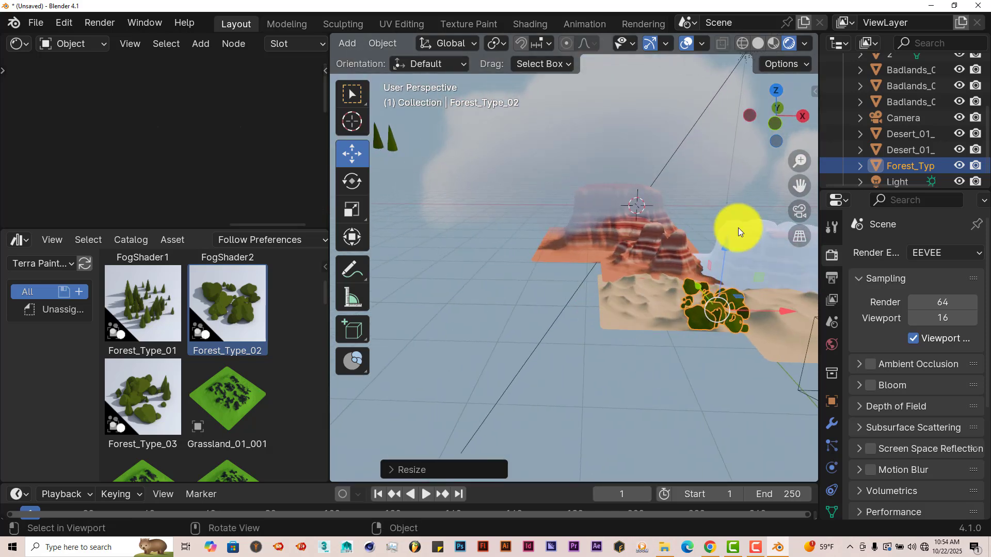
left_click_drag(800, 184, 699, 177)
middle_click_drag(500, 323, 641, 258)
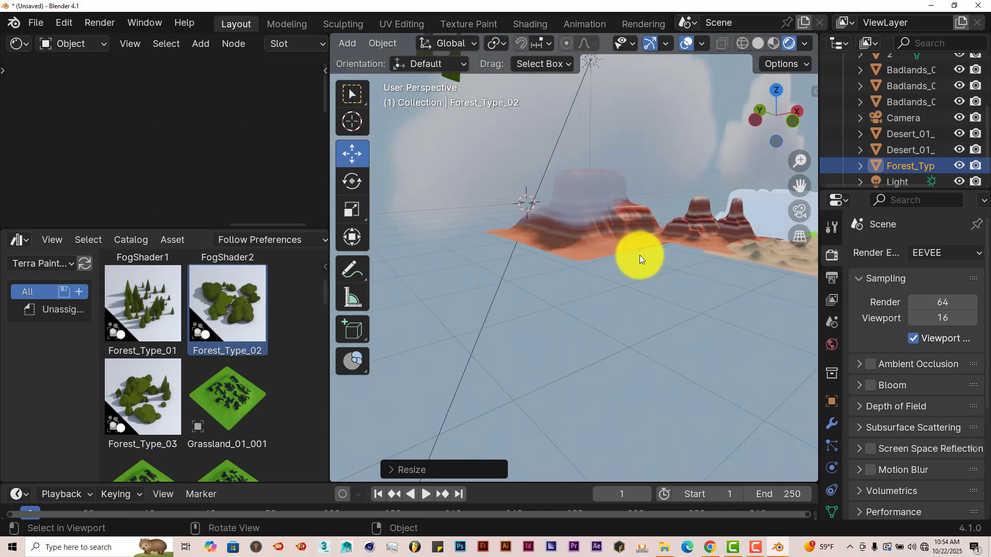
left_click_drag(803, 187, 653, 196)
scroll(550, 286, "up", 4)
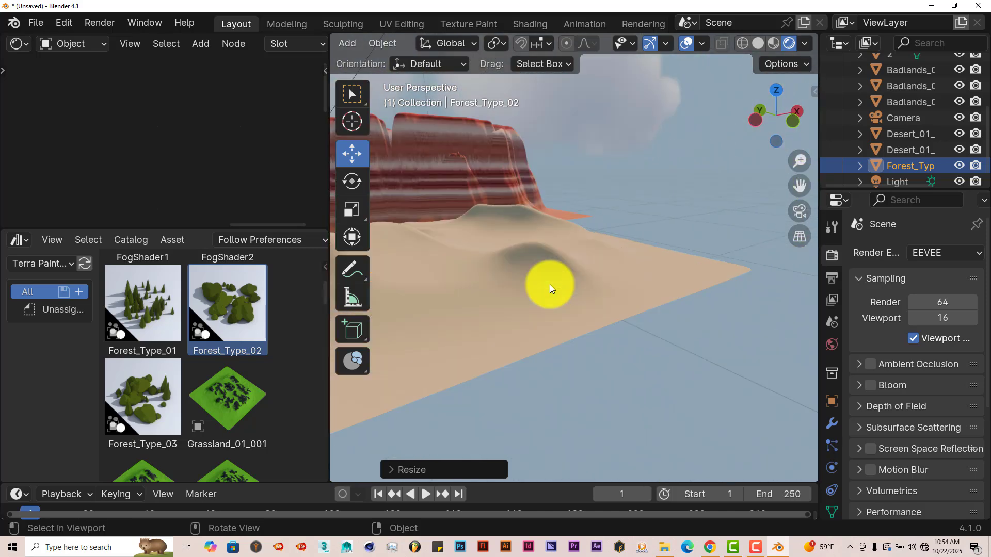
scroll(549, 286, "down", 4)
scroll(376, 56, "up", 7)
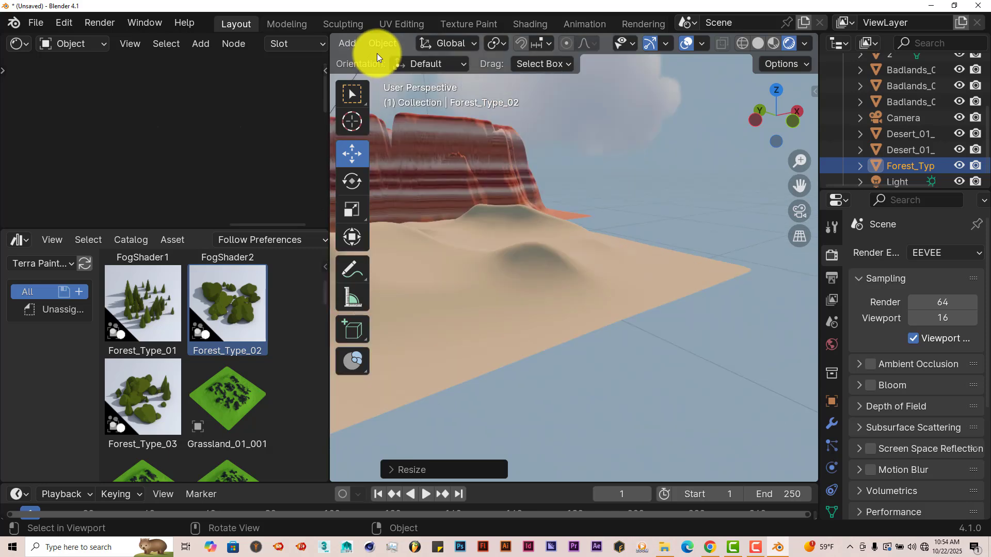
scroll(376, 48, "up", 1)
scroll(449, 180, "down", 7)
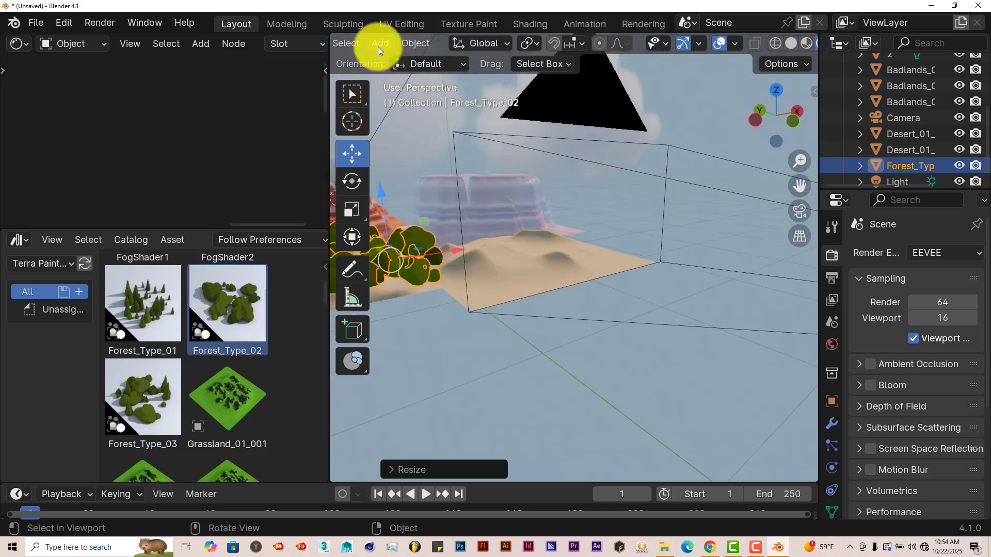
scroll(377, 45, "down", 2)
Step: Frame the selected forest and move it along the X axis over the nearer desert terrain
left_click(468, 43)
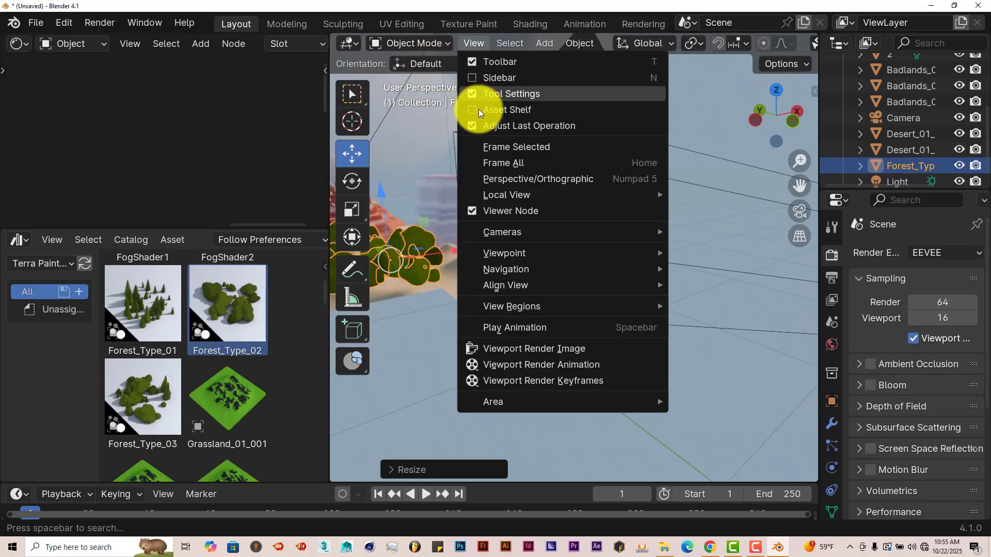
left_click(489, 147)
scroll(543, 221, "down", 3)
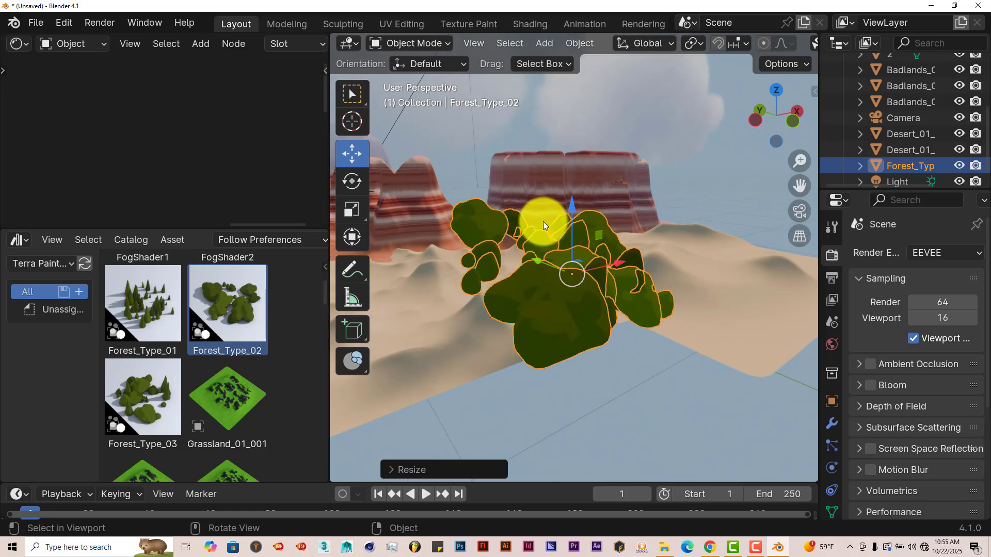
middle_click_drag(604, 278, 645, 263)
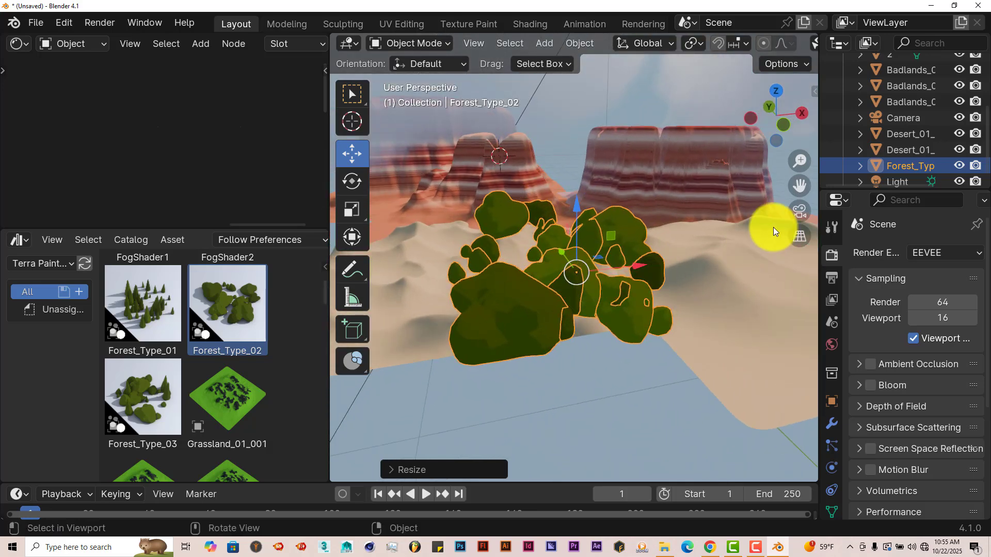
left_click_drag(800, 185, 736, 240)
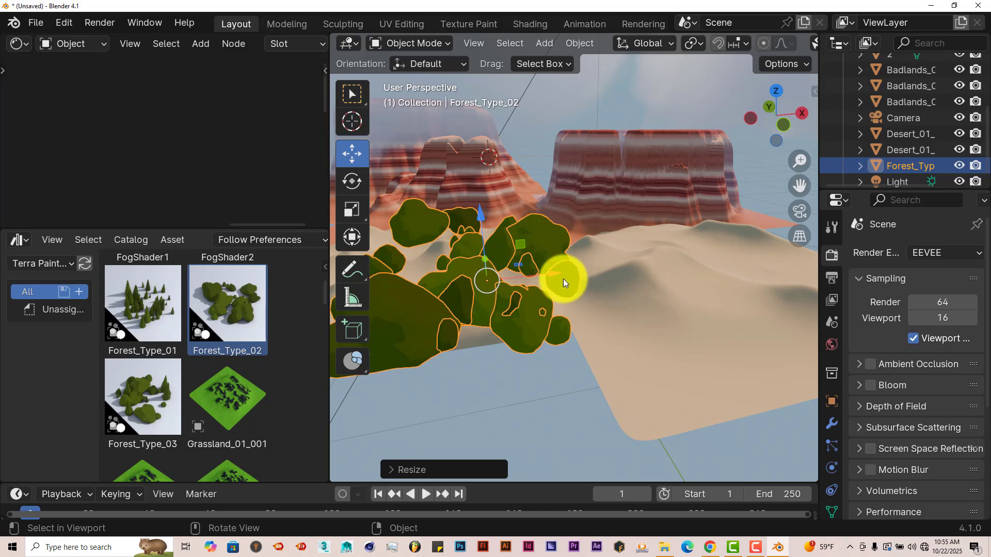
left_click_drag(559, 276, 743, 261)
Step: Set the foreground desert terrain as the target of the forest's Shrinkwrap modifier and its wrap method to Nearest Vertex
middle_click_drag(754, 339, 661, 292)
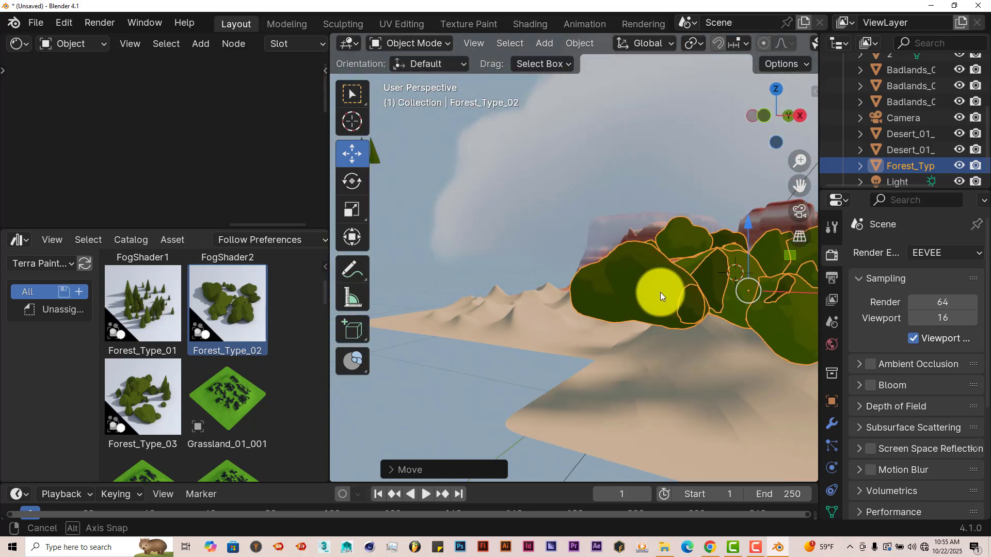
left_click_drag(799, 161, 681, 99)
middle_click_drag(709, 298, 698, 323)
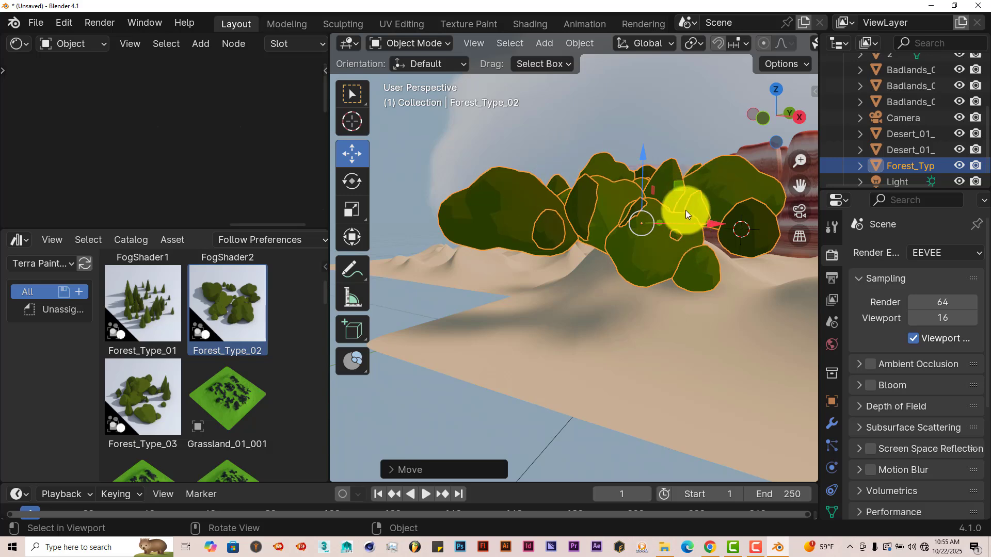
left_click(831, 423)
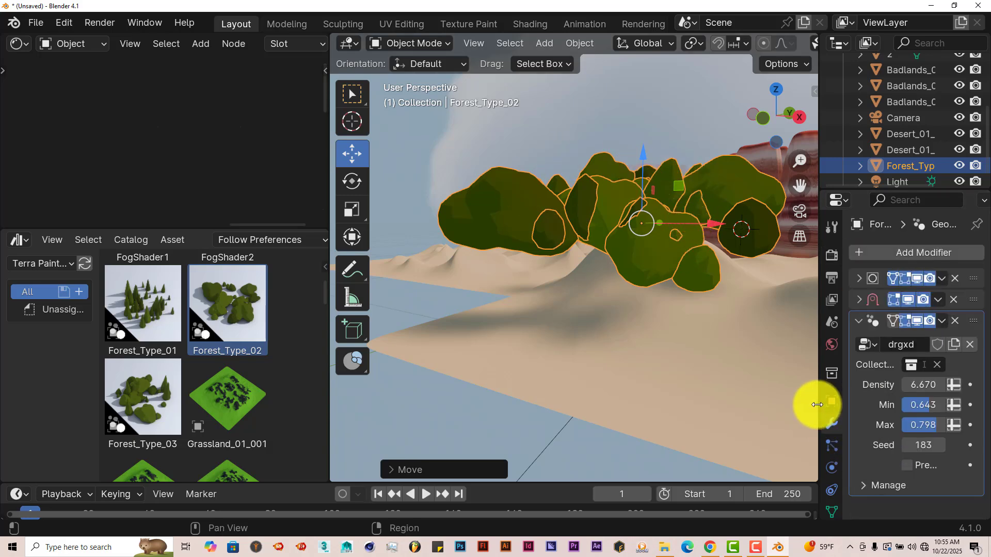
left_click_drag(822, 405, 764, 406)
left_click(807, 300)
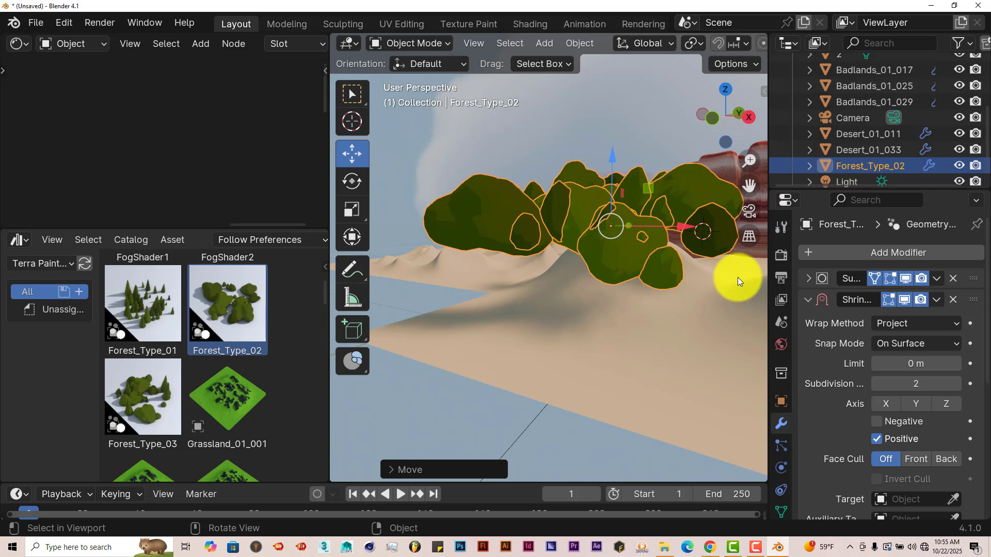
left_click_drag(746, 181, 612, 283)
middle_click_drag(612, 284, 692, 295)
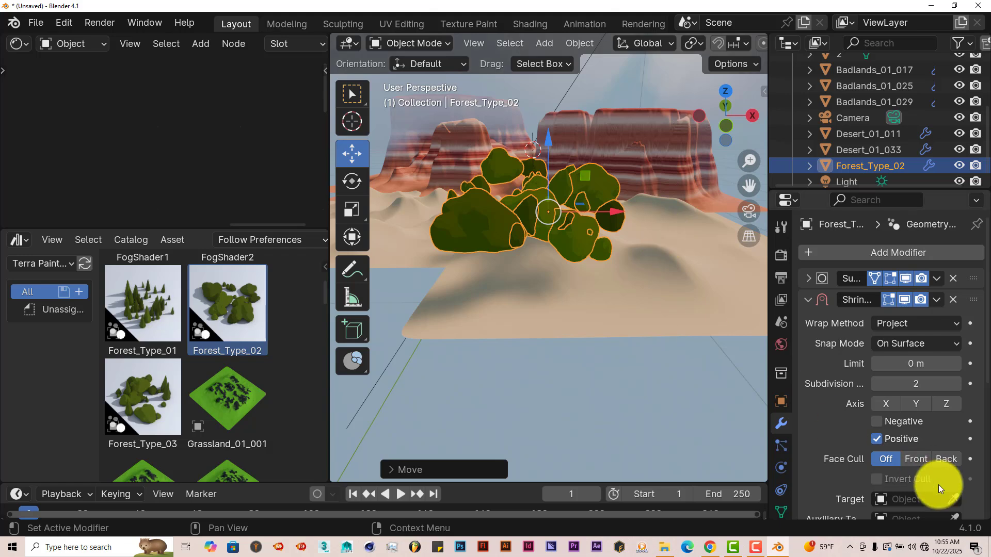
left_click(952, 499)
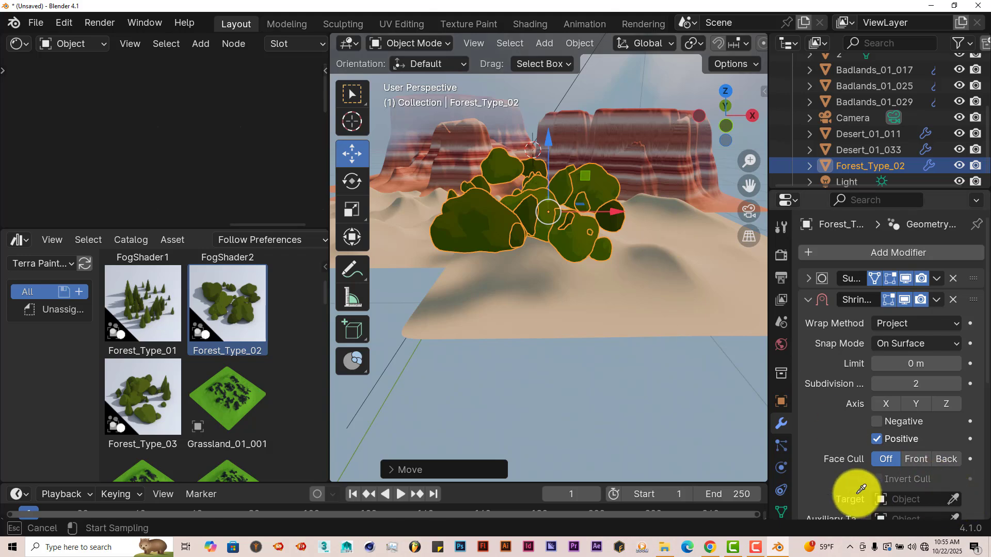
left_click(683, 288)
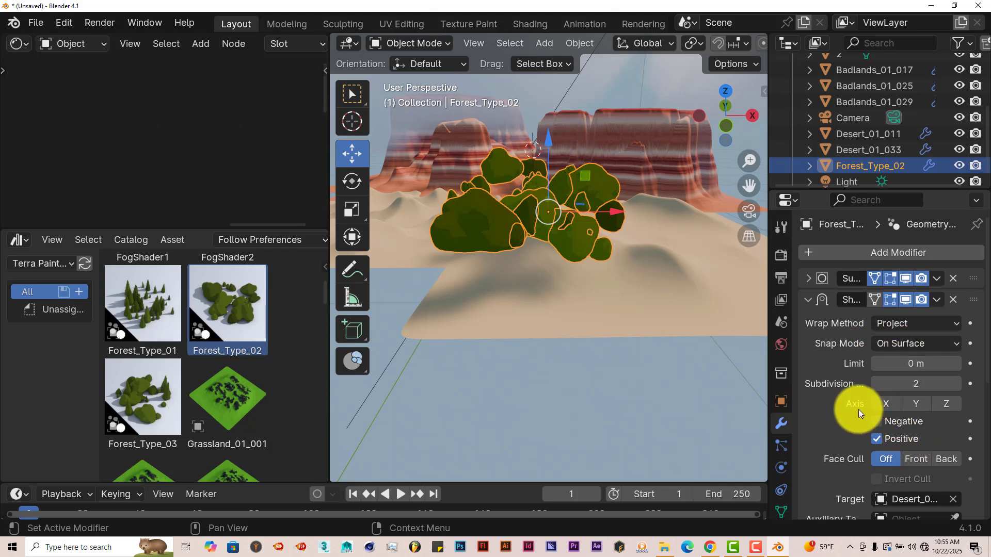
left_click(922, 325)
left_click(890, 376)
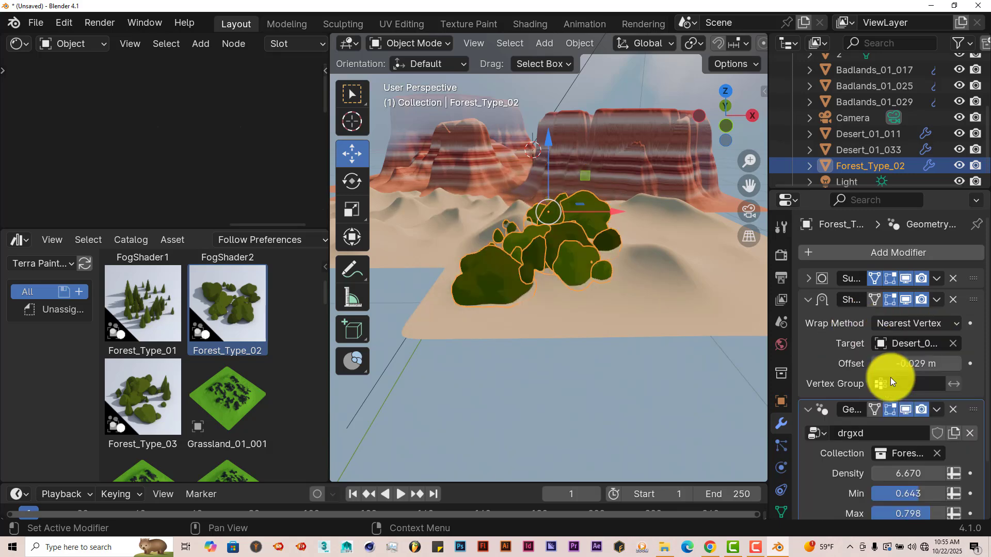
Step: Slide the shrinkwrapped forest along the X axis across the foreground dunes to check how it conforms to the terrain
mouse_move(581, 273)
middle_mouse_down()
mouse_move(554, 275)
mouse_move(622, 265)
mouse_move(571, 258)
middle_mouse_up()
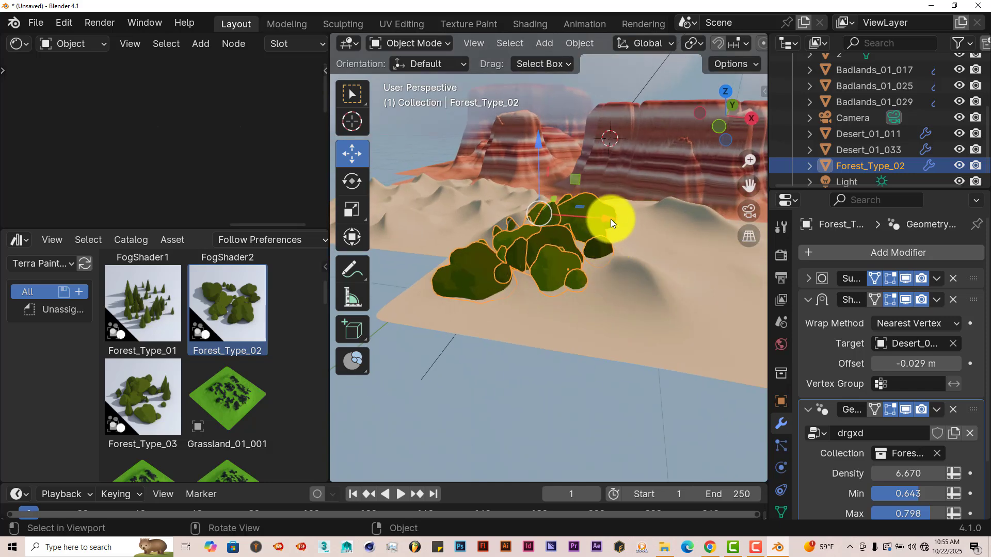
mouse_move(611, 222)
left_mouse_down()
mouse_move(727, 235)
mouse_move(624, 221)
left_mouse_up()
middle_click_drag(645, 293, 610, 276)
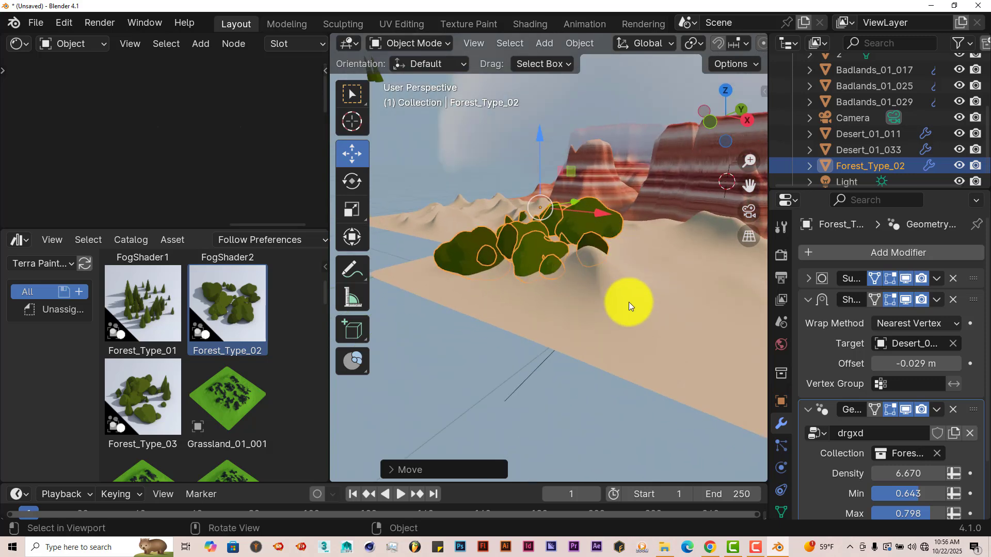
left_click_drag(607, 215, 696, 253)
middle_click_drag(671, 301, 628, 285)
left_click_drag(628, 286, 636, 324)
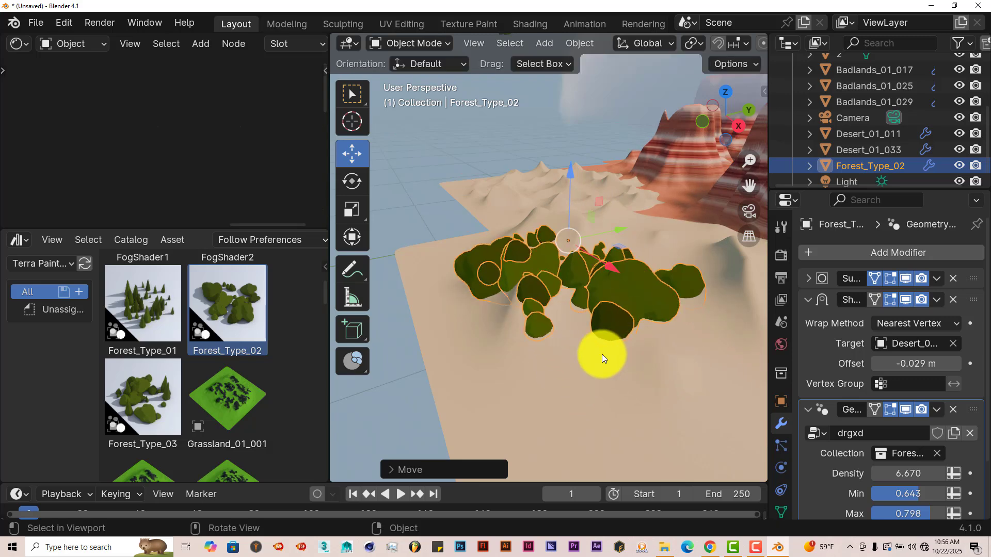
Step: Shift the forest farther in the positive X direction, toward the middle of the foreground desert terrain
middle_click_drag(578, 357, 536, 360)
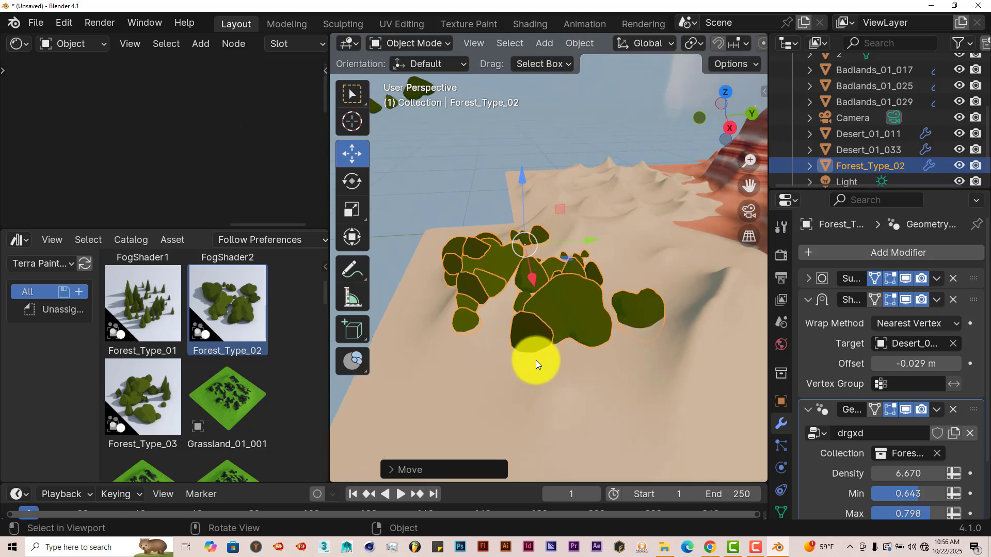
middle_click_drag(525, 312, 639, 283)
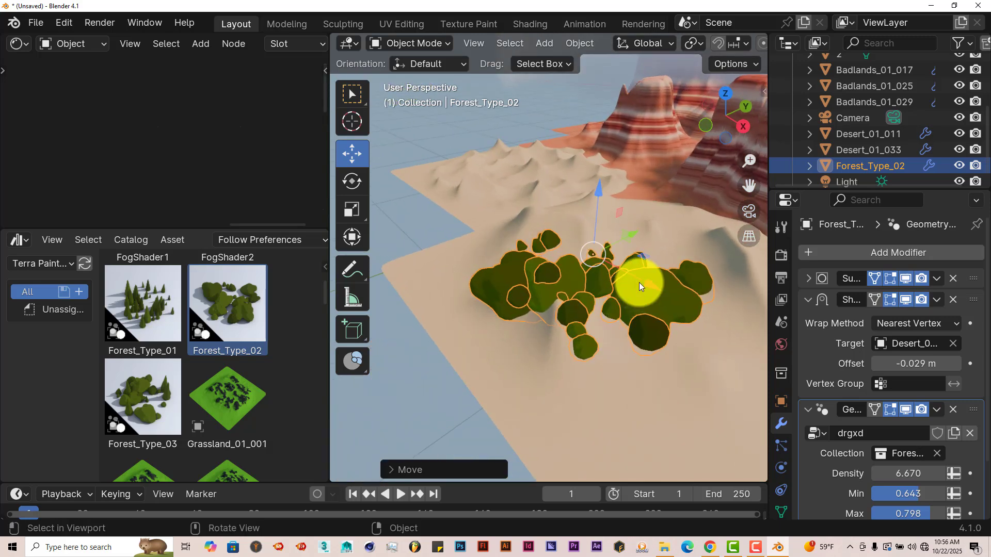
key("g")
left_click(700, 316)
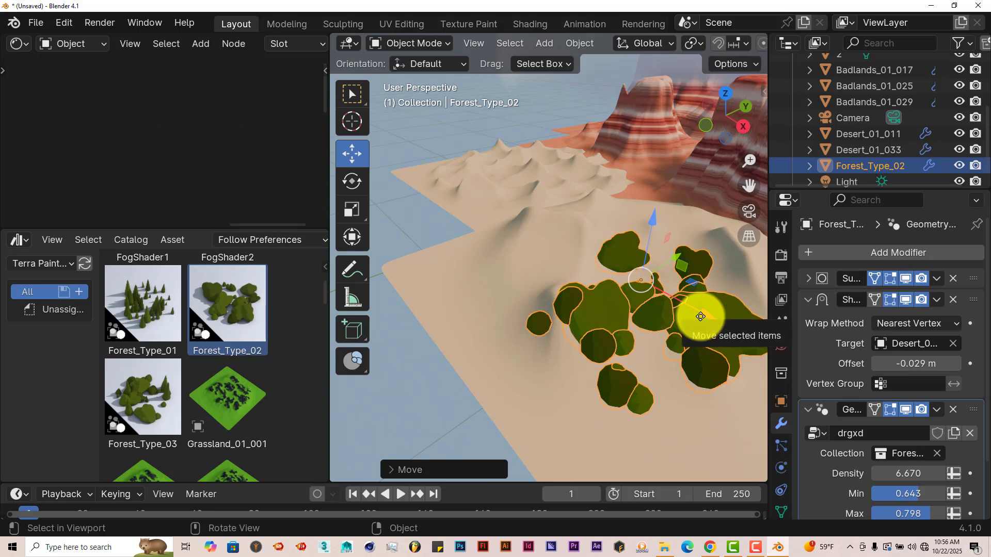
middle_click_drag(649, 301, 629, 300)
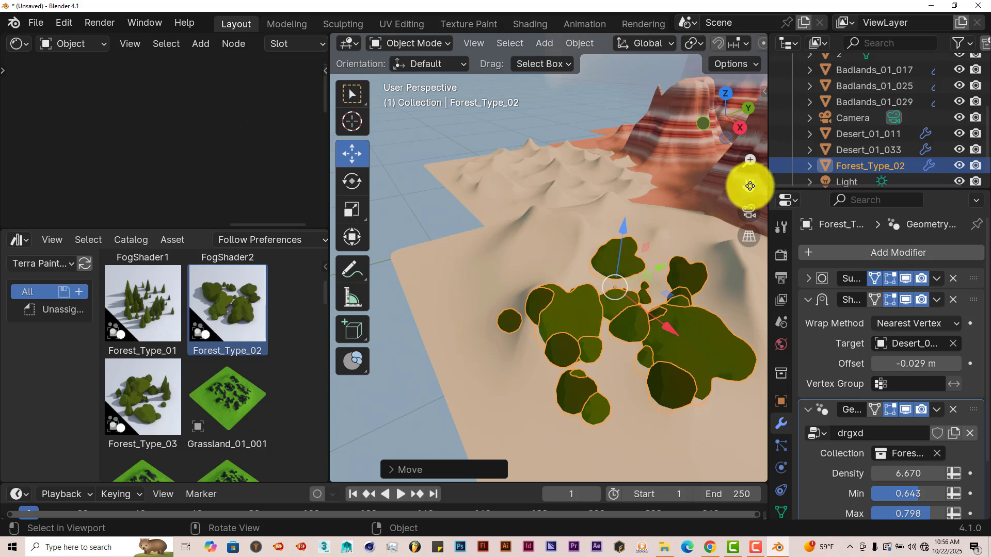
left_click_drag(749, 185, 726, 206)
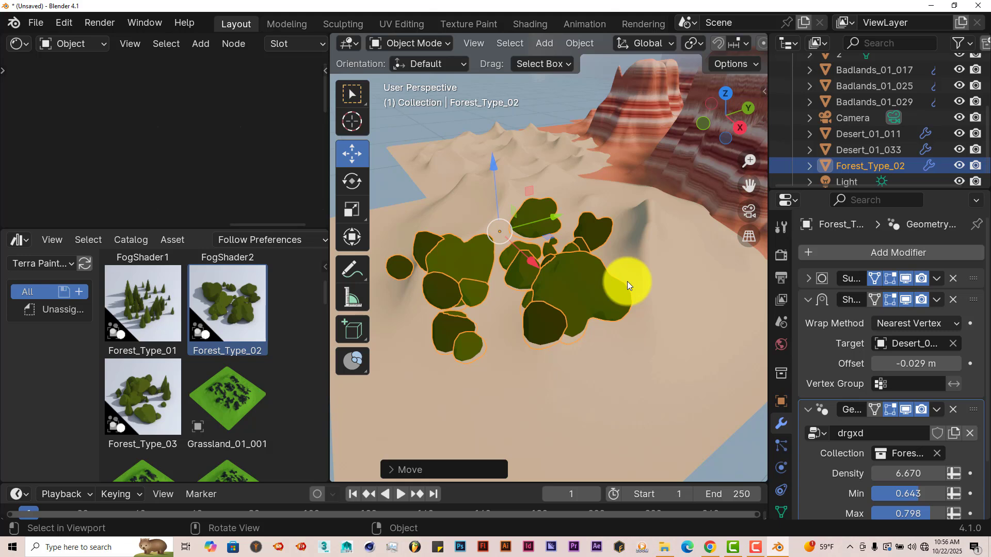